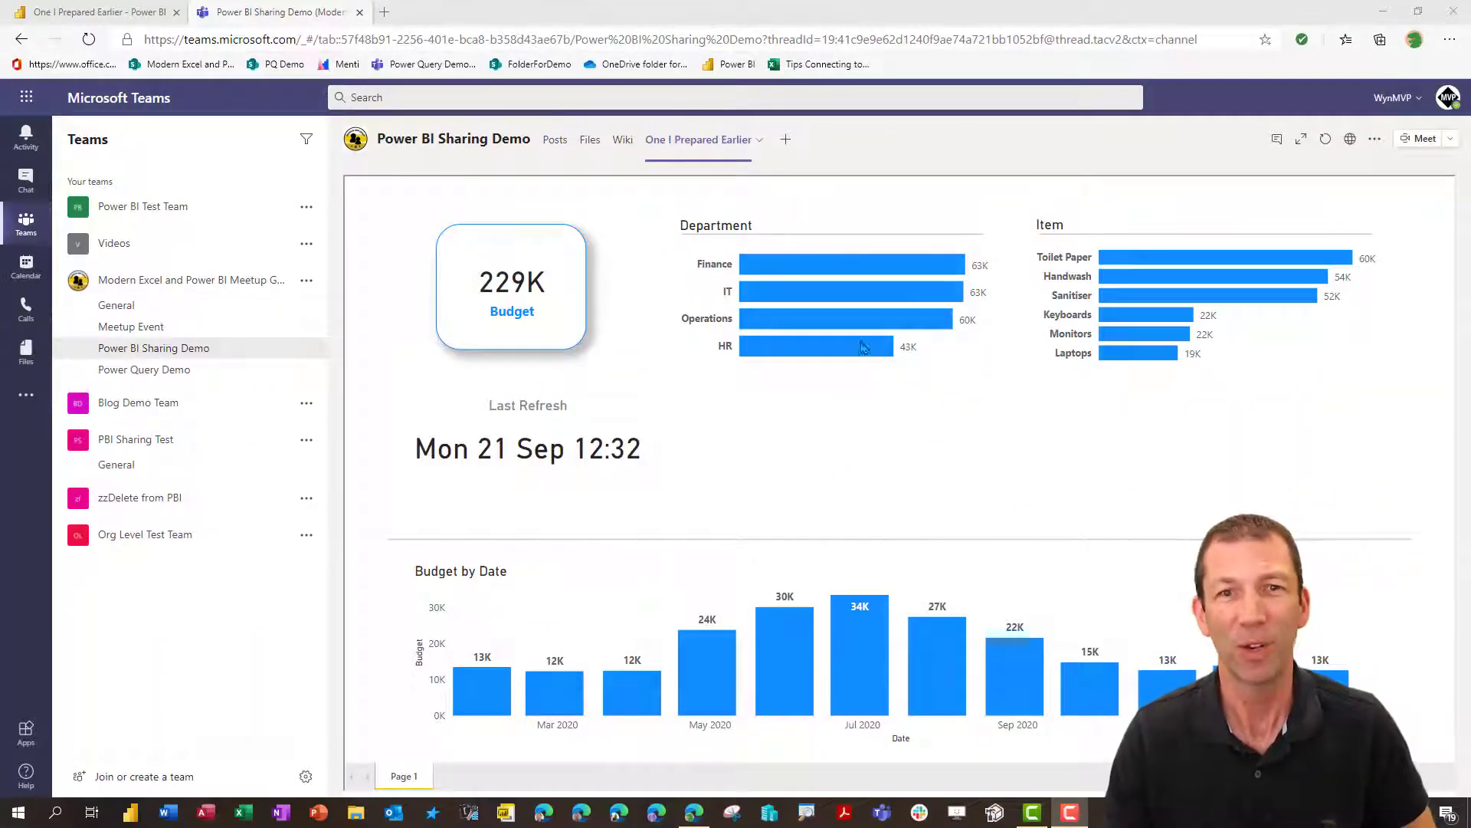
# Cross-filter the report by Finance, IT, Operations and HR, then clear the HR filter.
pyautogui.click(806, 274)
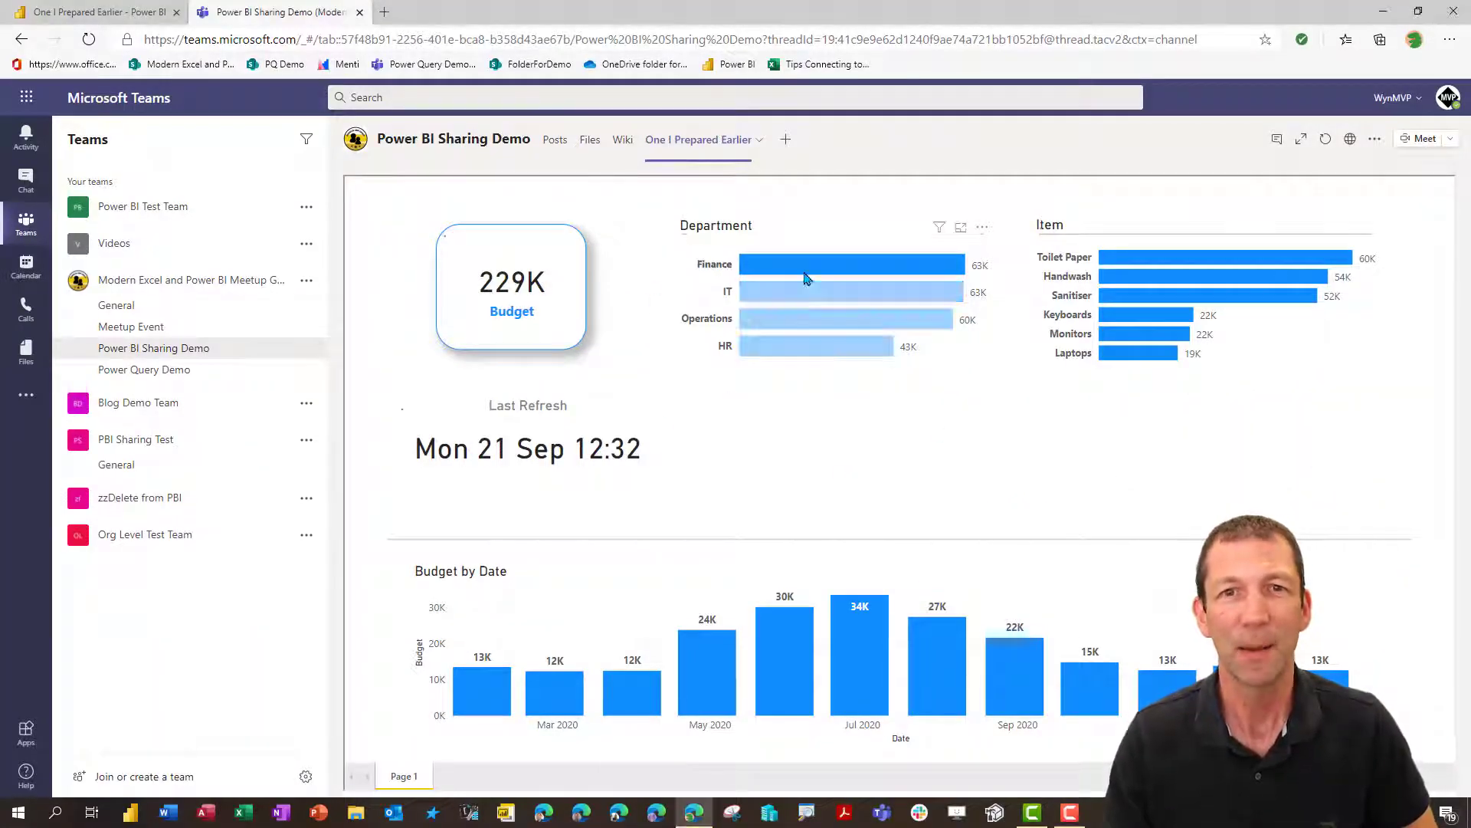
pyautogui.click(789, 295)
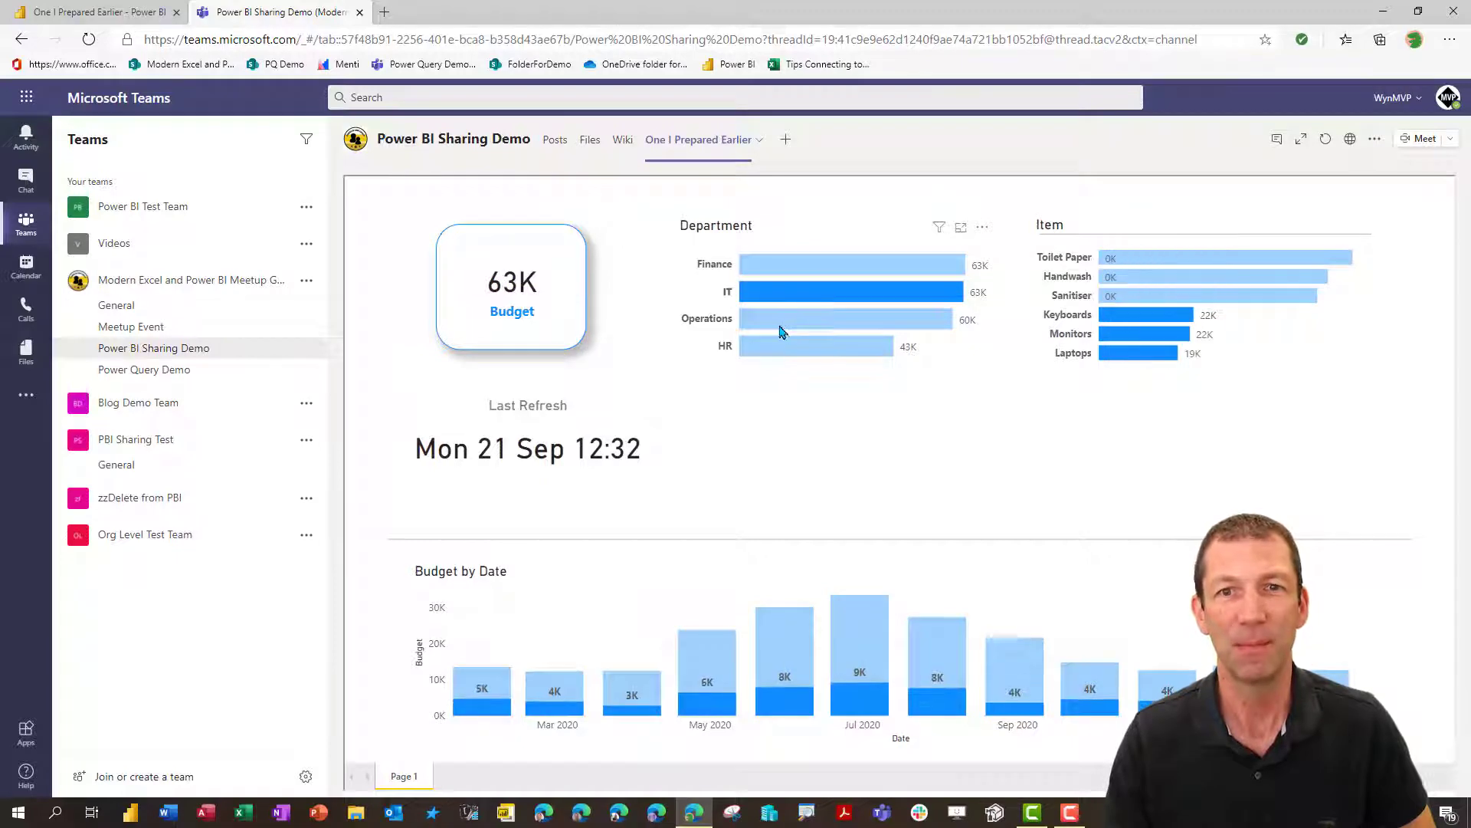
pyautogui.click(780, 325)
pyautogui.click(779, 345)
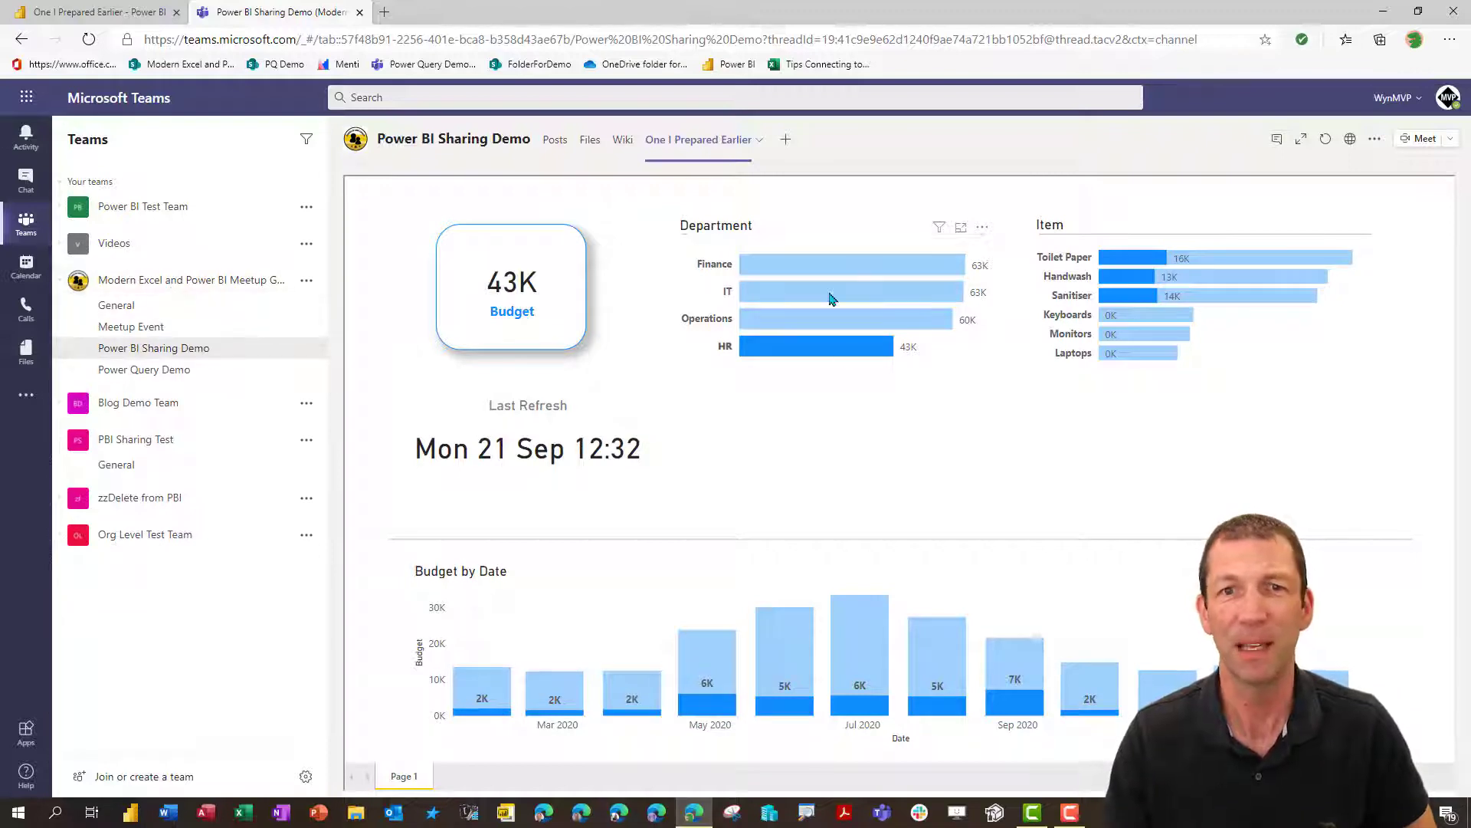
pyautogui.click(742, 346)
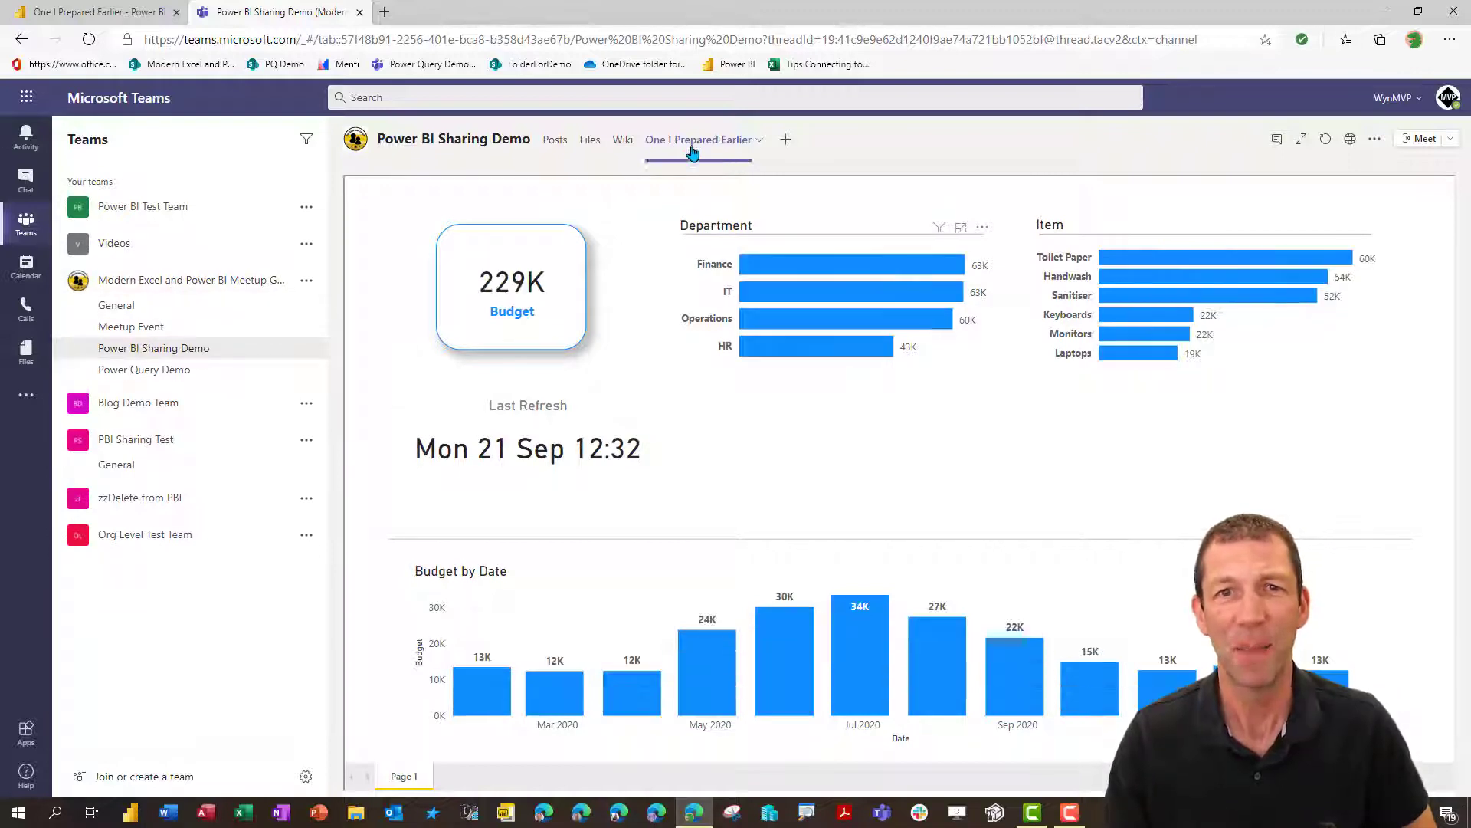
# Add a Power BI tab and pick One I Prepared Earlier from the Meetup Group workspace.
pyautogui.click(786, 142)
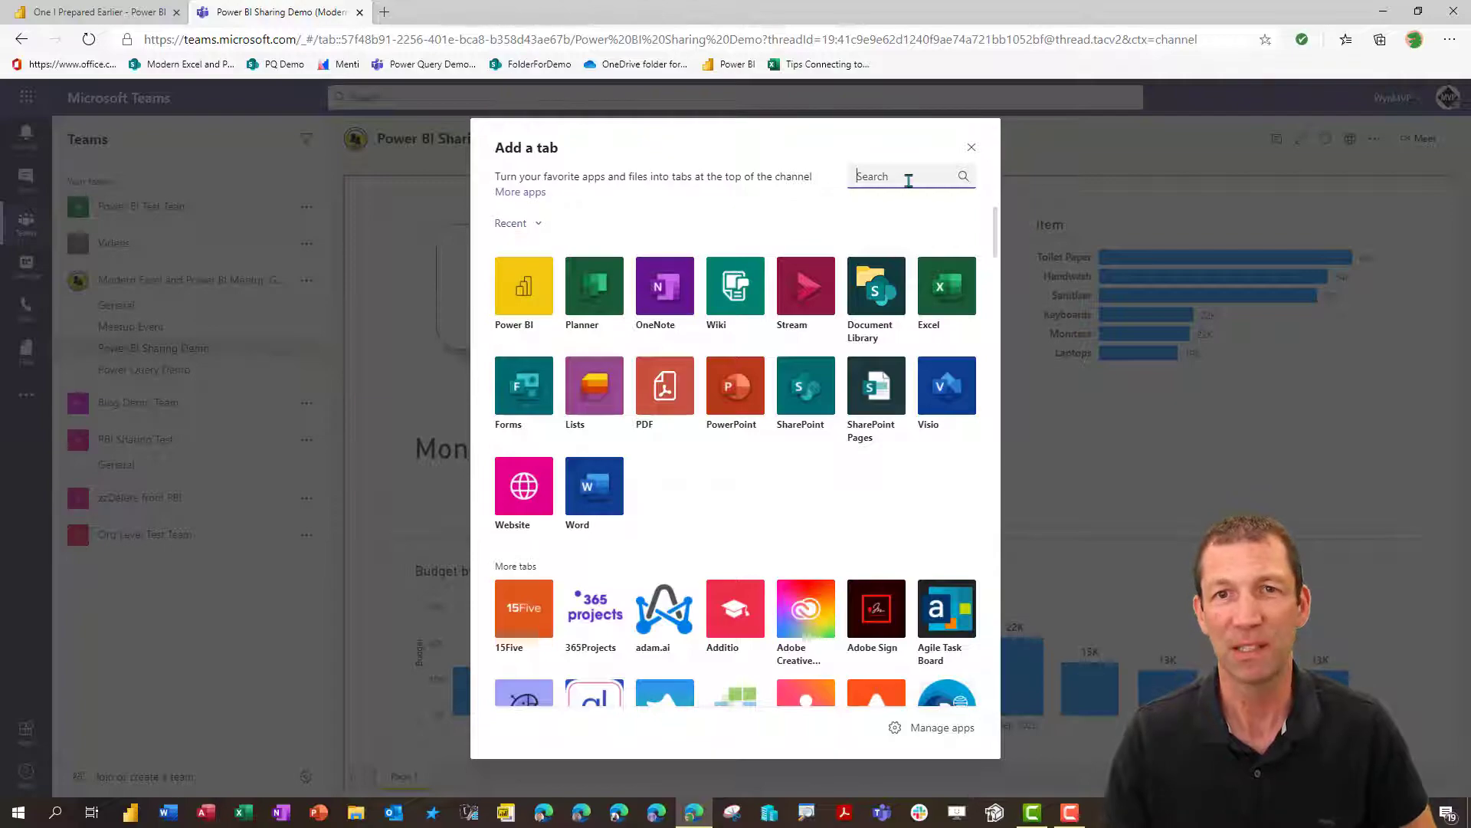
pyautogui.click(524, 286)
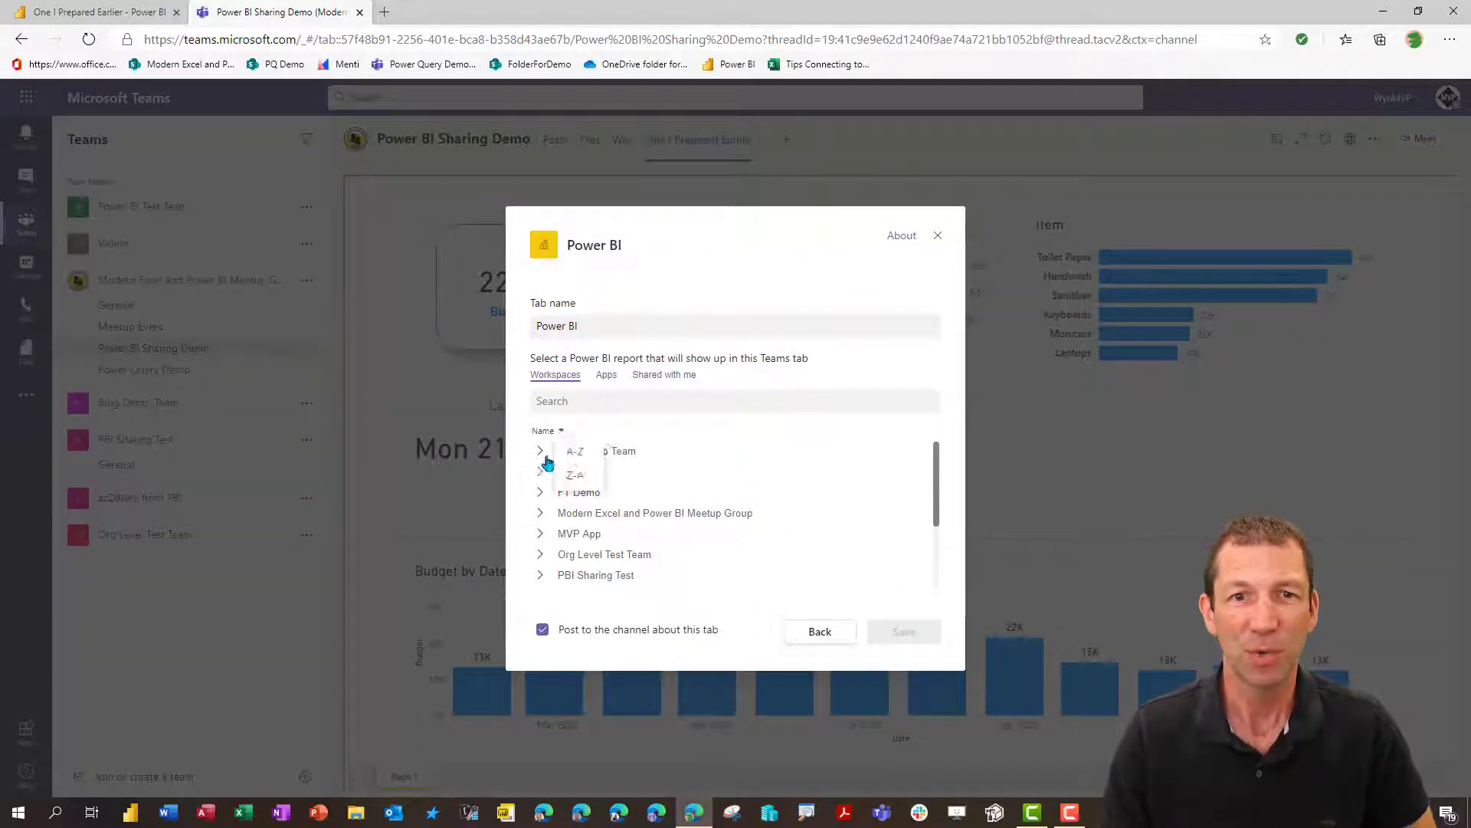
pyautogui.click(559, 513)
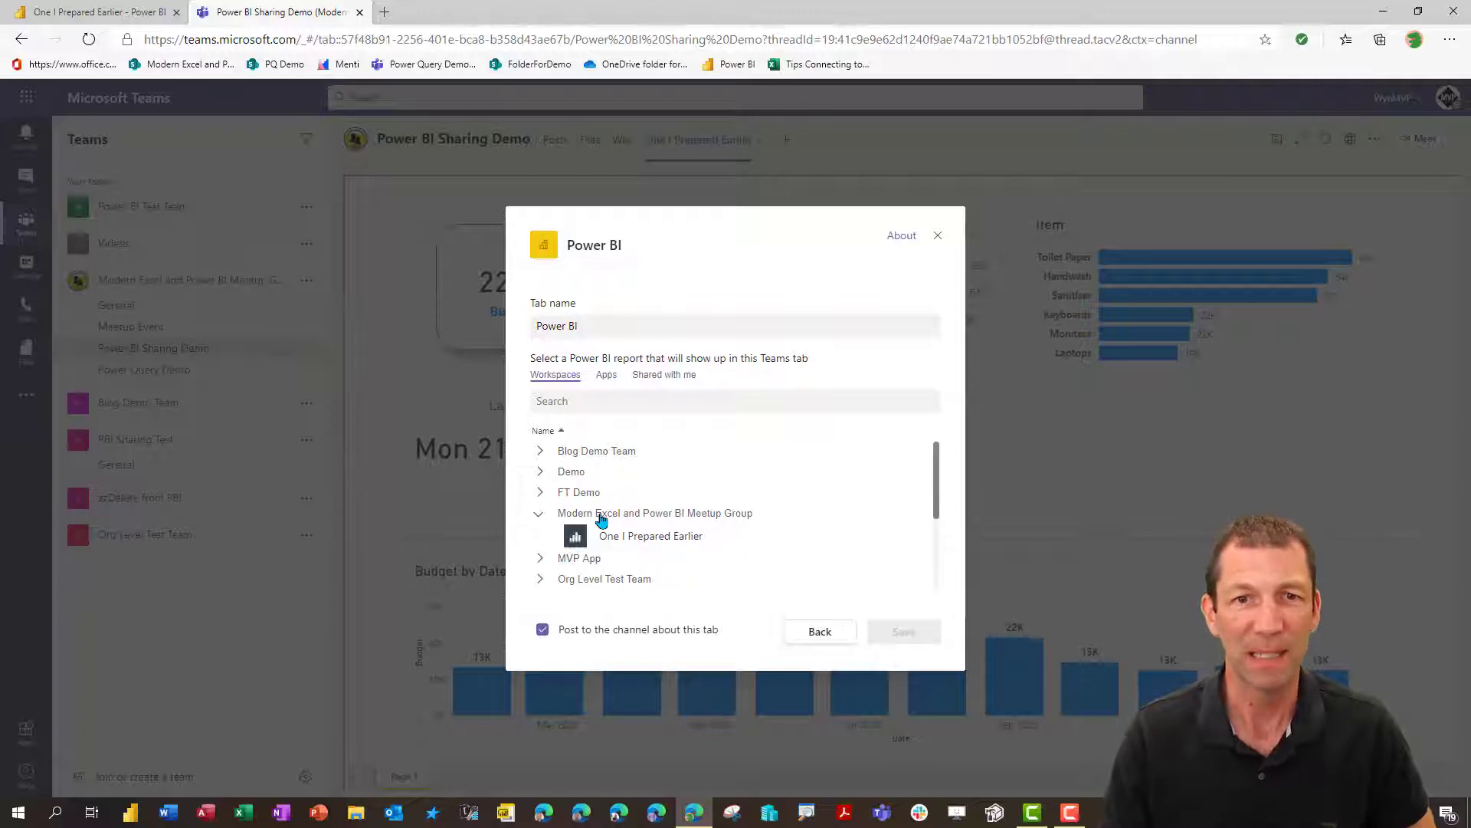
pyautogui.click(586, 517)
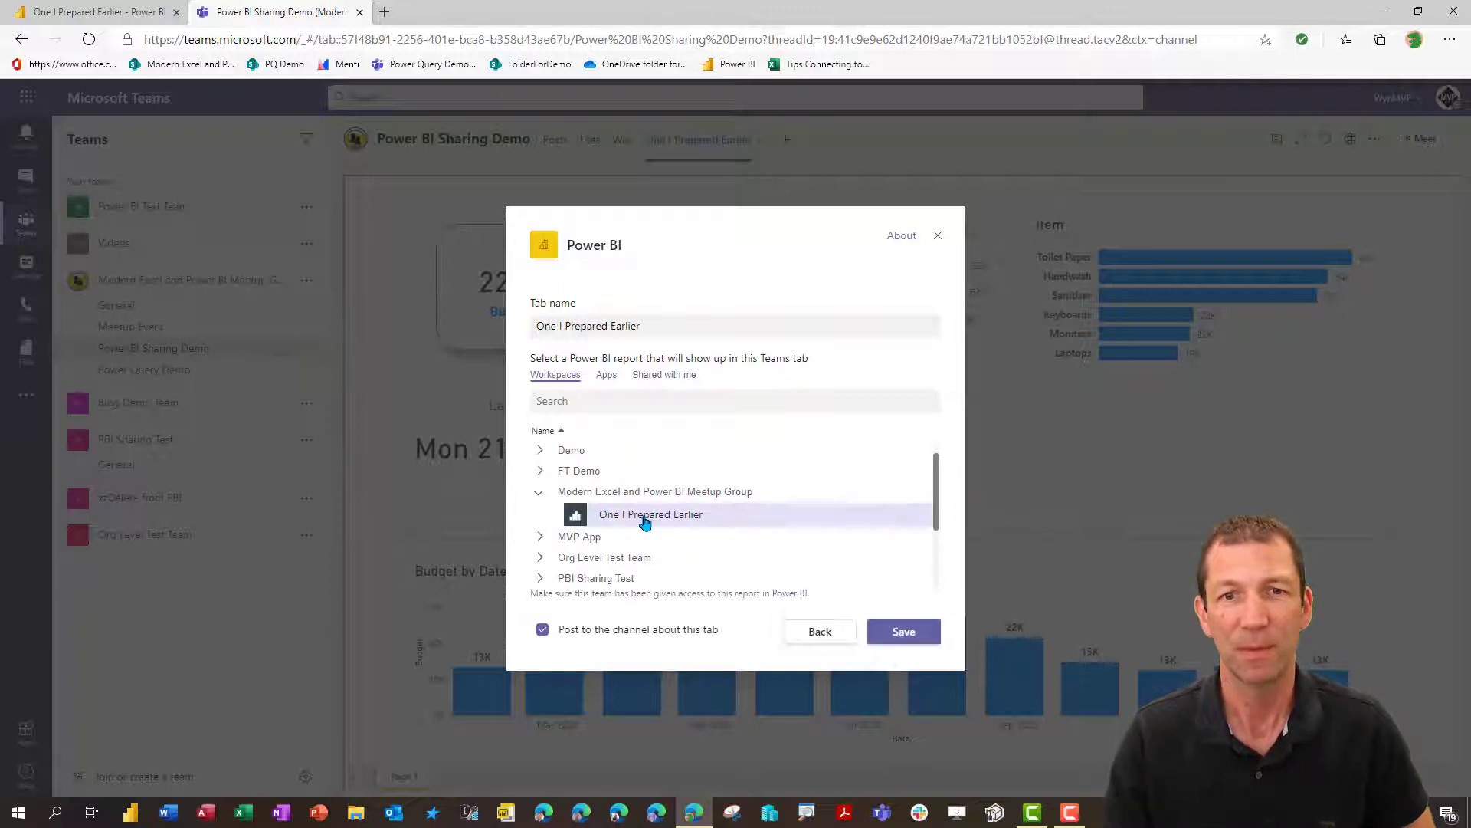
# Save the One I Prepared Earlier Power BI tab so the 229K budget report loads in the channel.
pyautogui.click(905, 633)
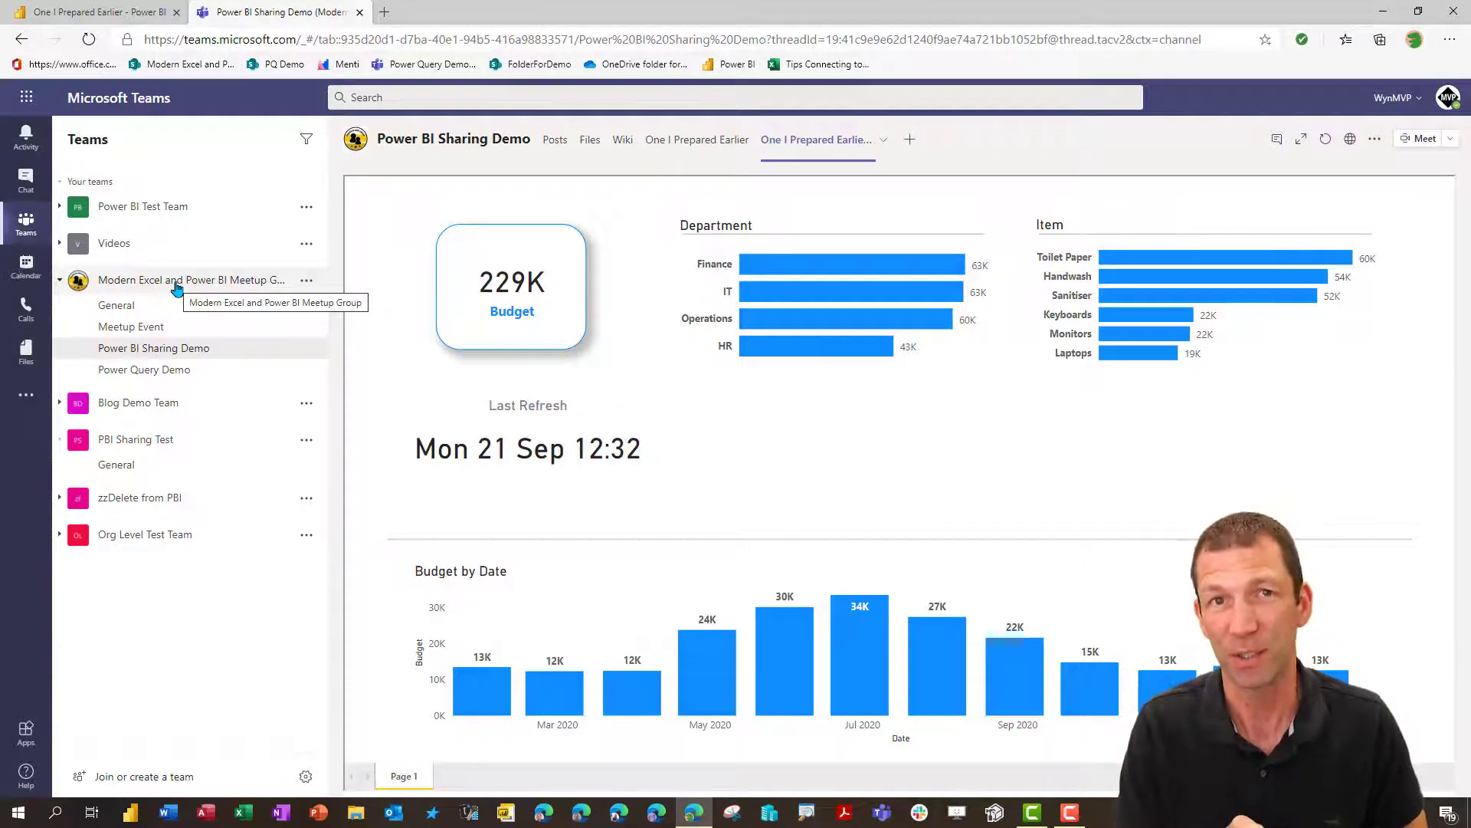
# Show the Meetup Group workspace's content list, widening the nav pane to reveal its full name.
pyautogui.click(113, 14)
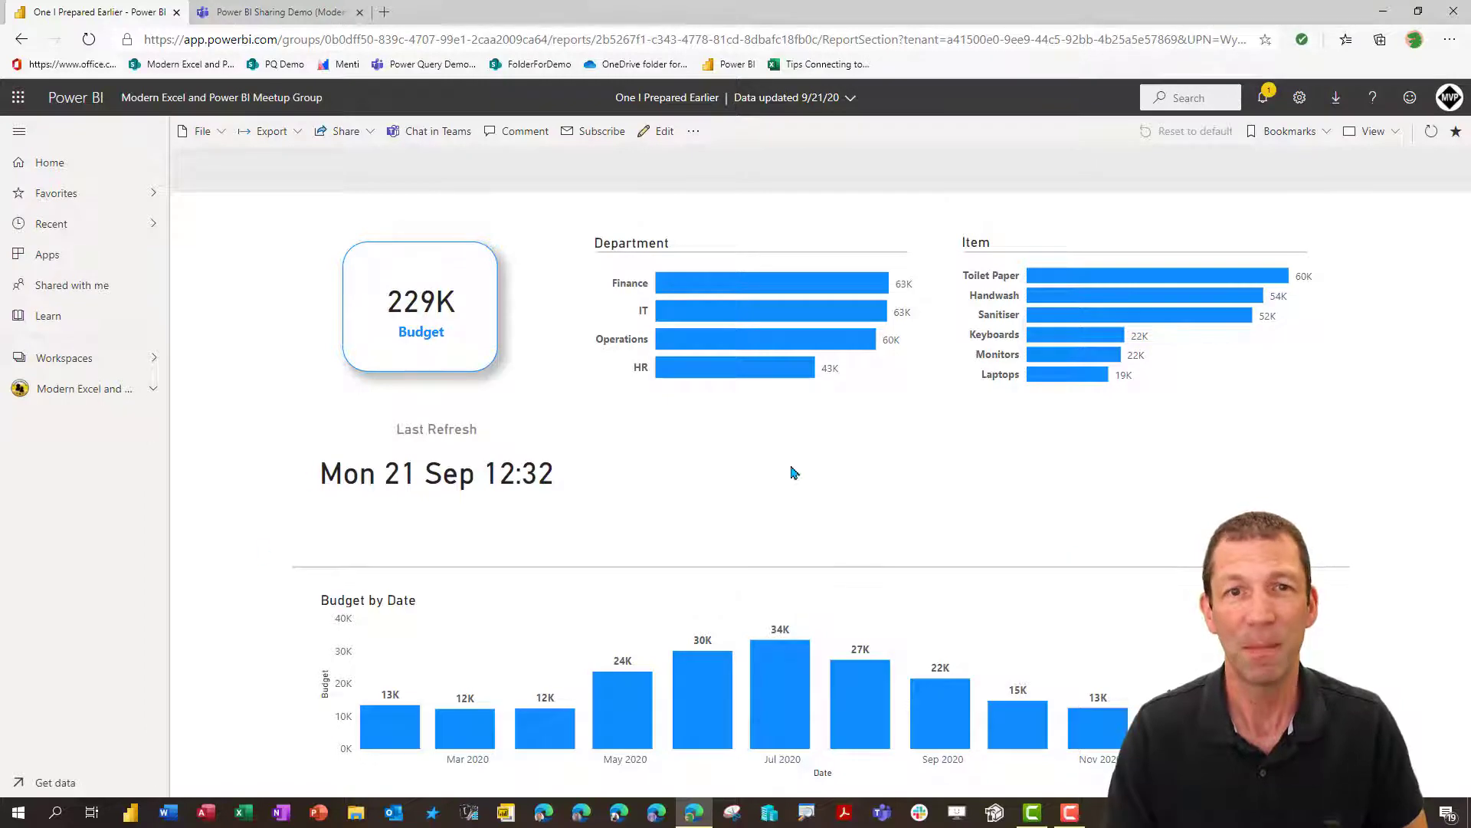
pyautogui.click(73, 391)
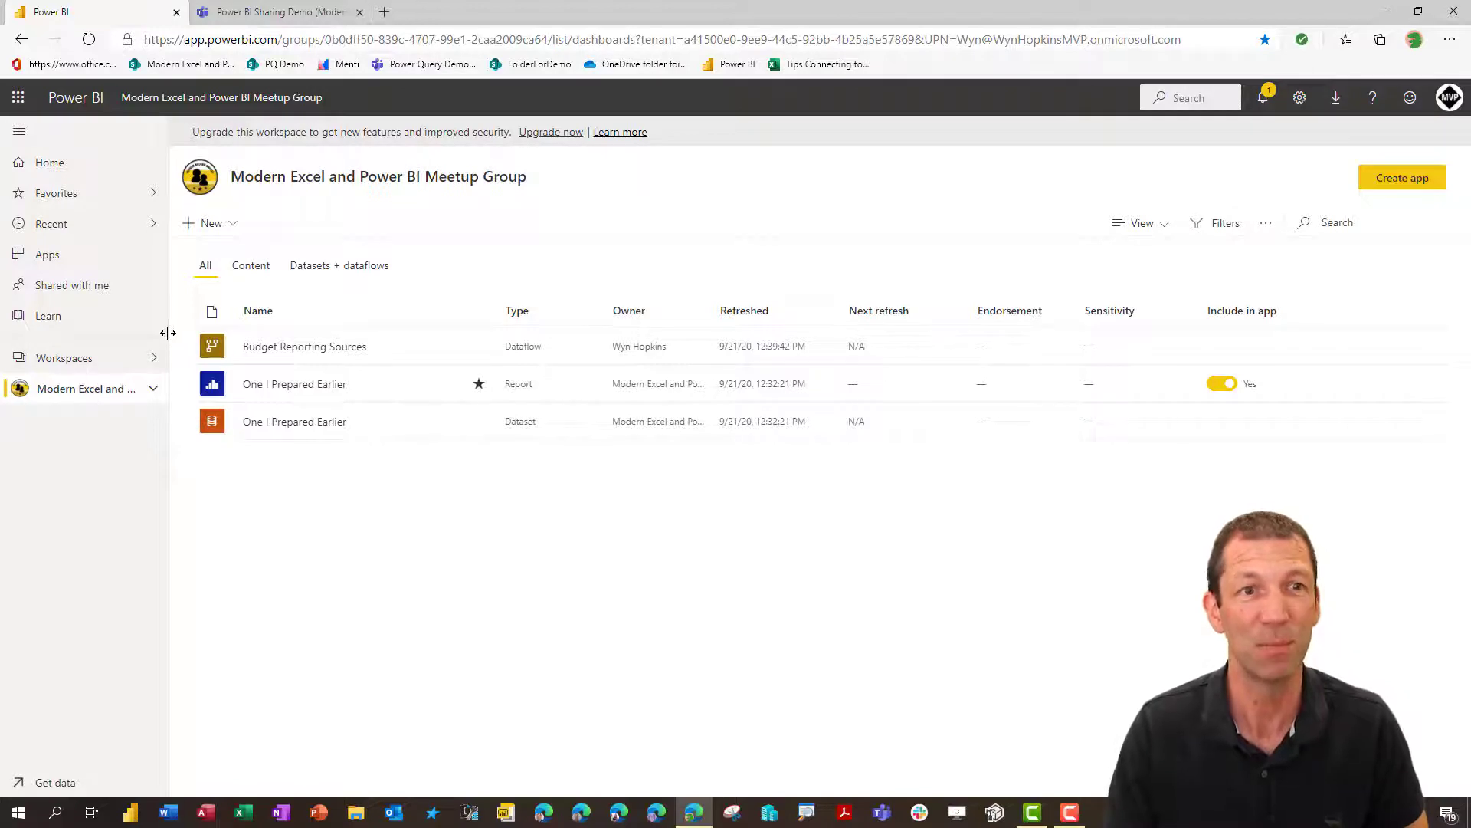
pyautogui.moveTo(170, 333); pyautogui.dragTo(315, 343)
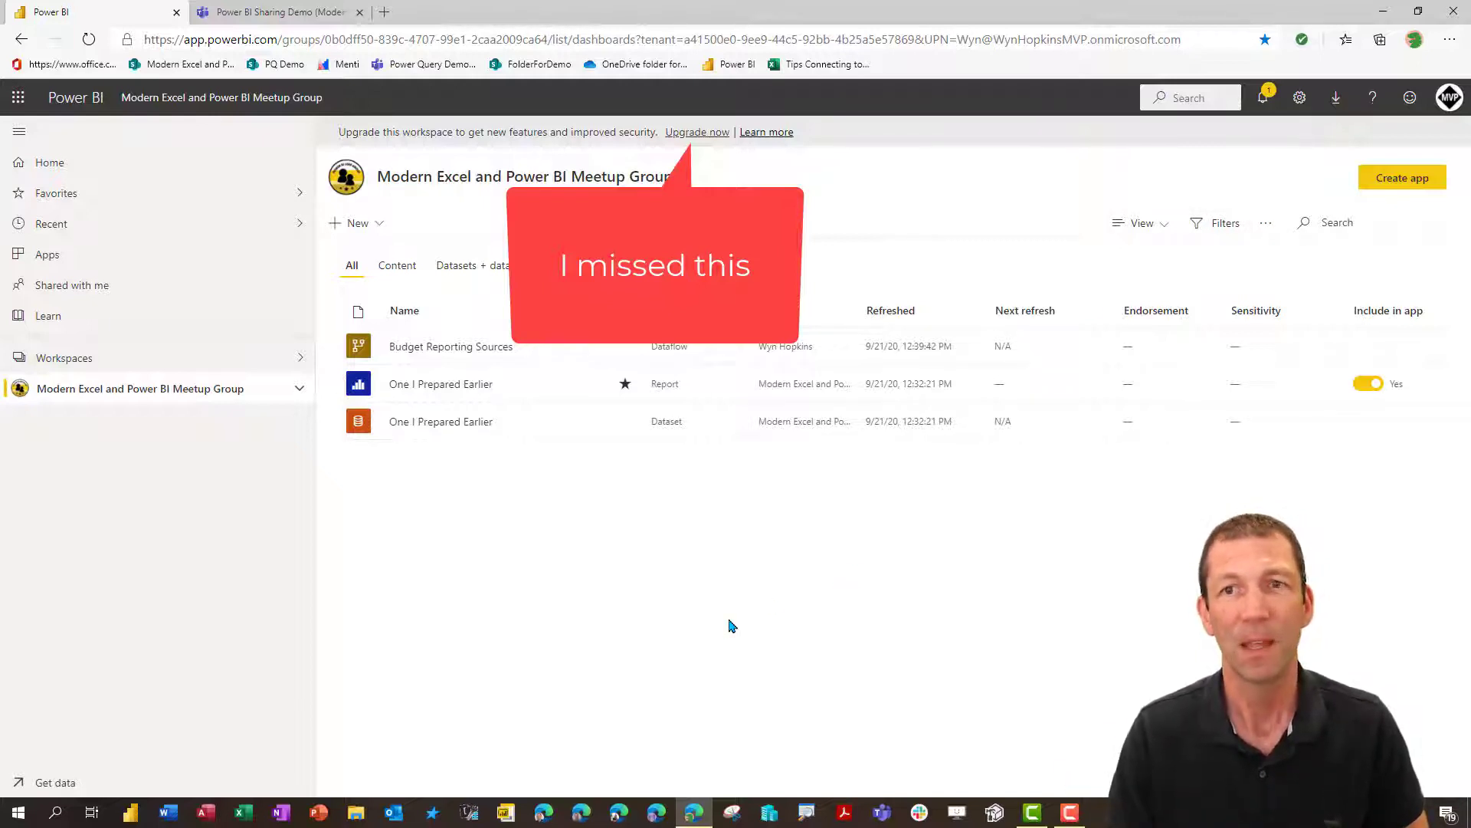
pyautogui.click(128, 364)
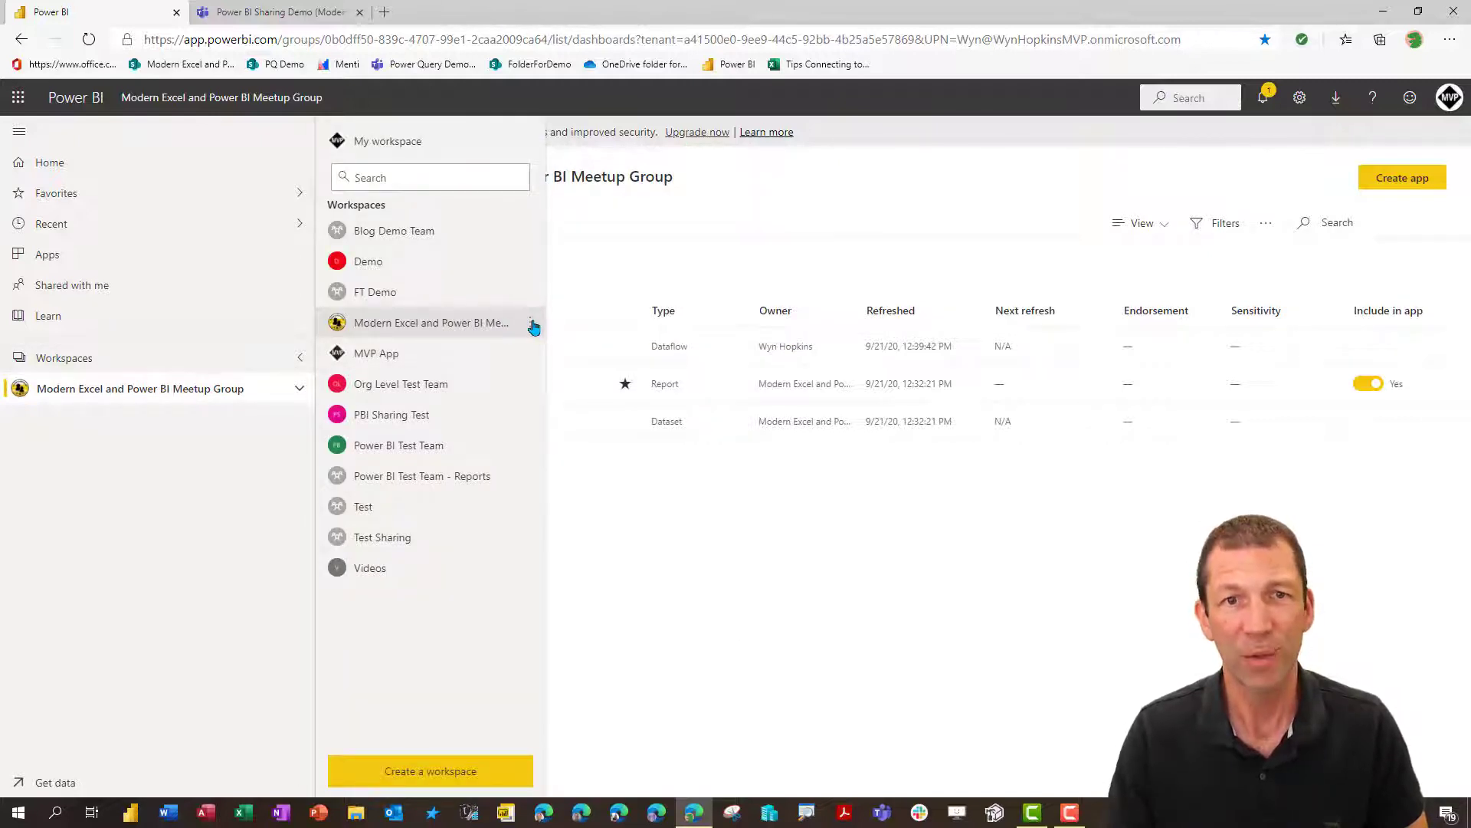
pyautogui.click(532, 325)
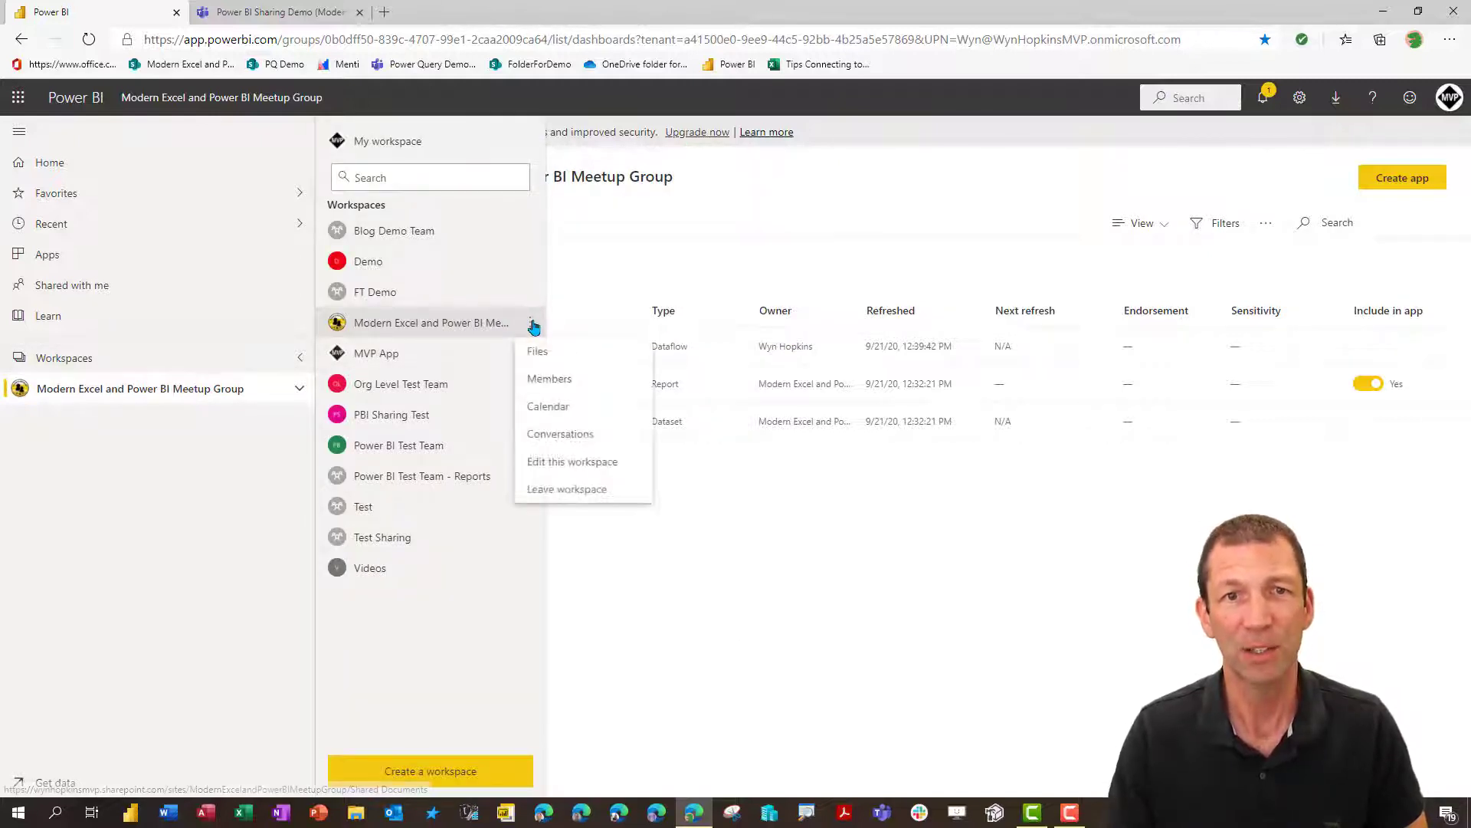
pyautogui.click(565, 461)
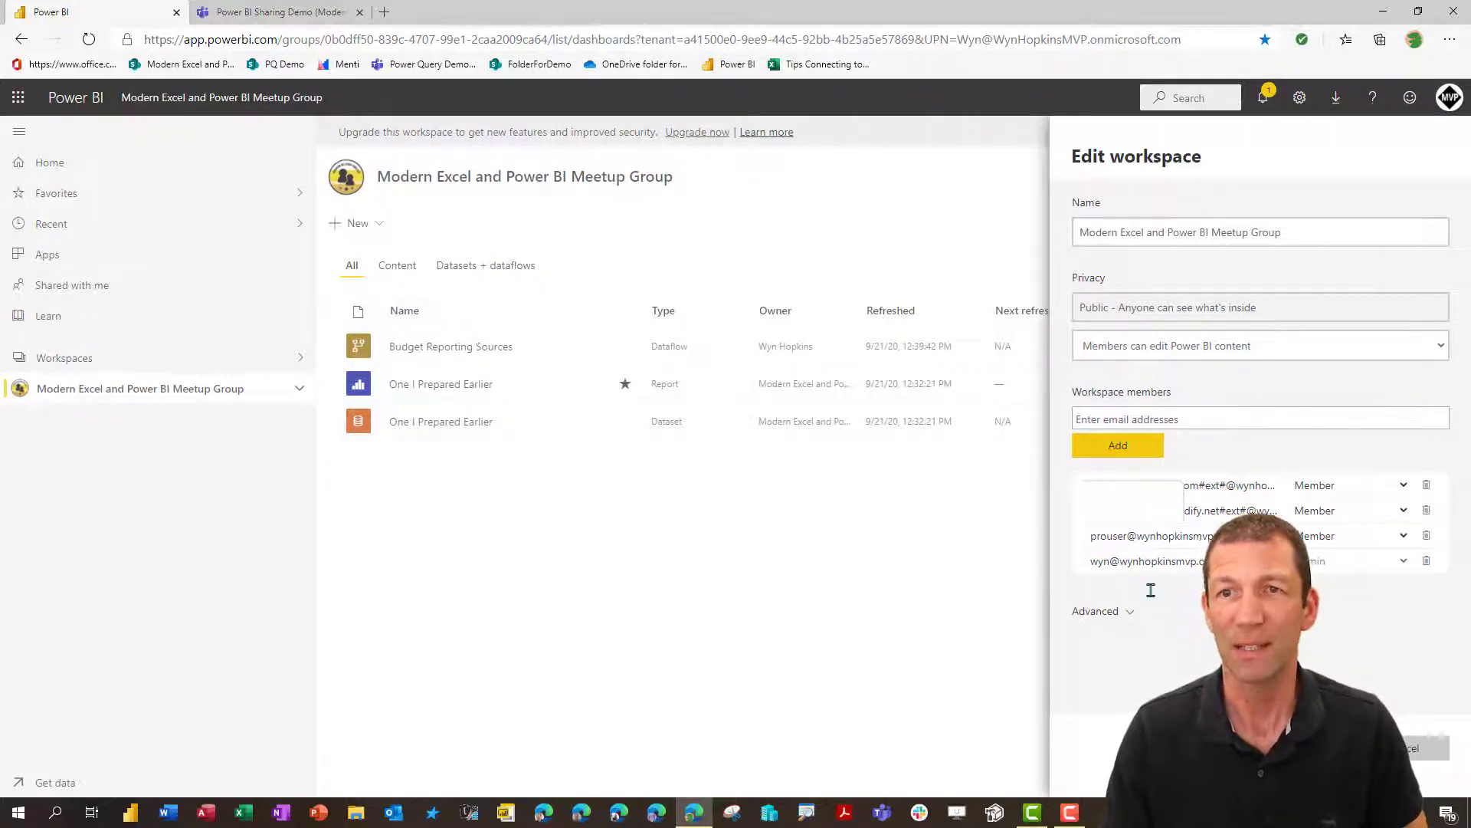
pyautogui.click(1106, 617)
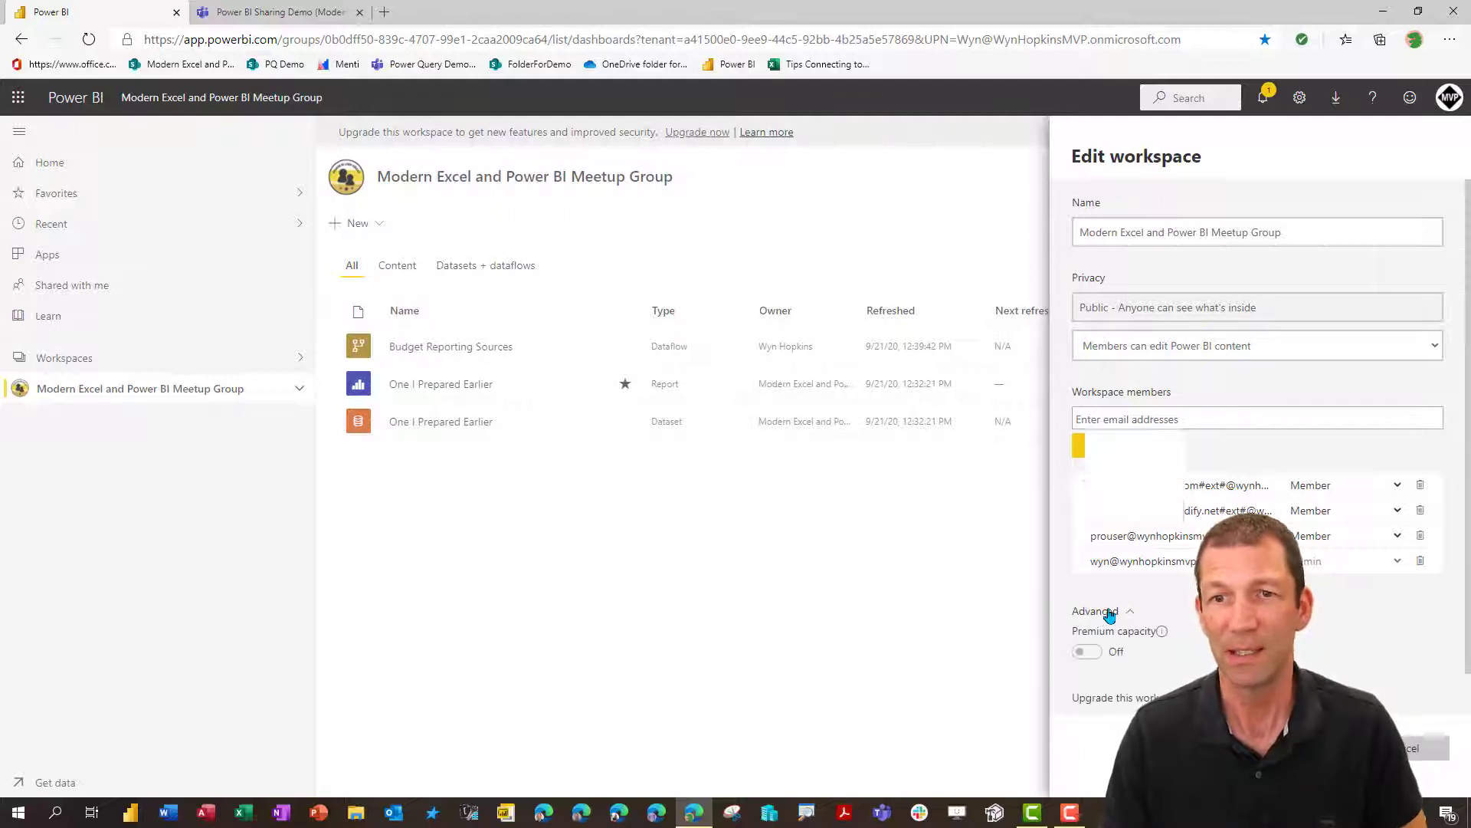
pyautogui.scroll(-1, 1108, 616)
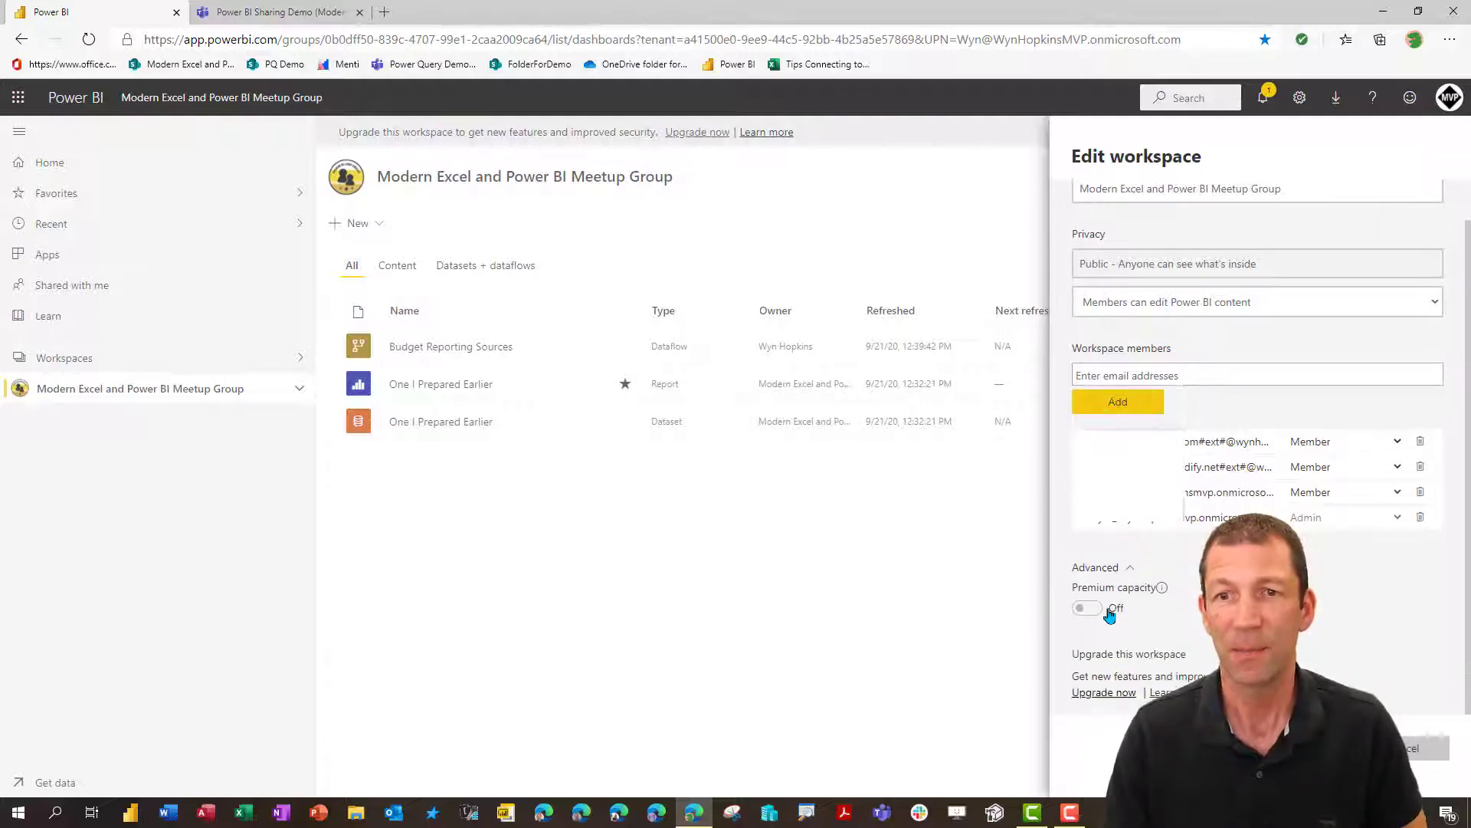
pyautogui.click(1107, 693)
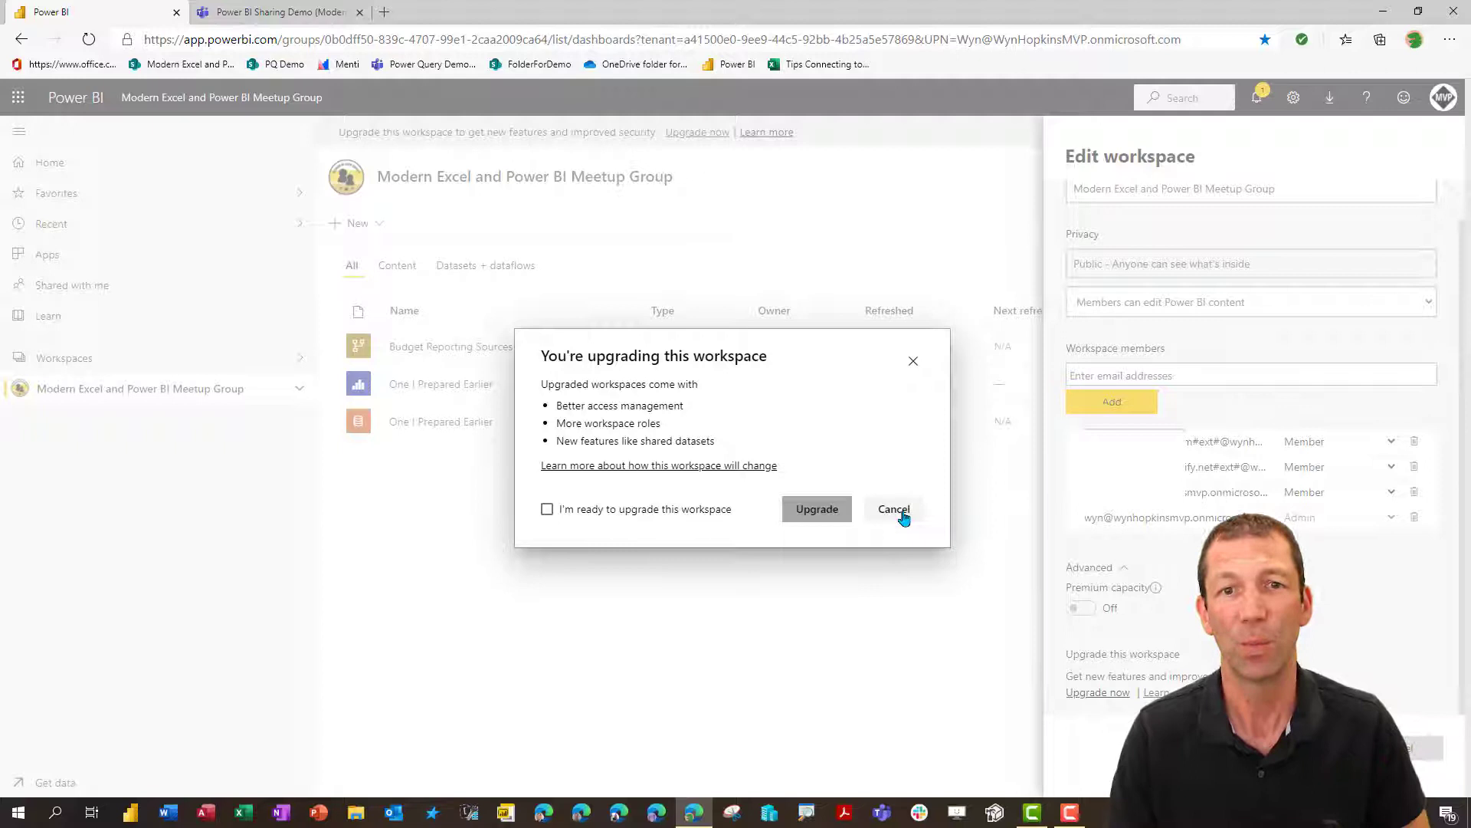
pyautogui.click(894, 510)
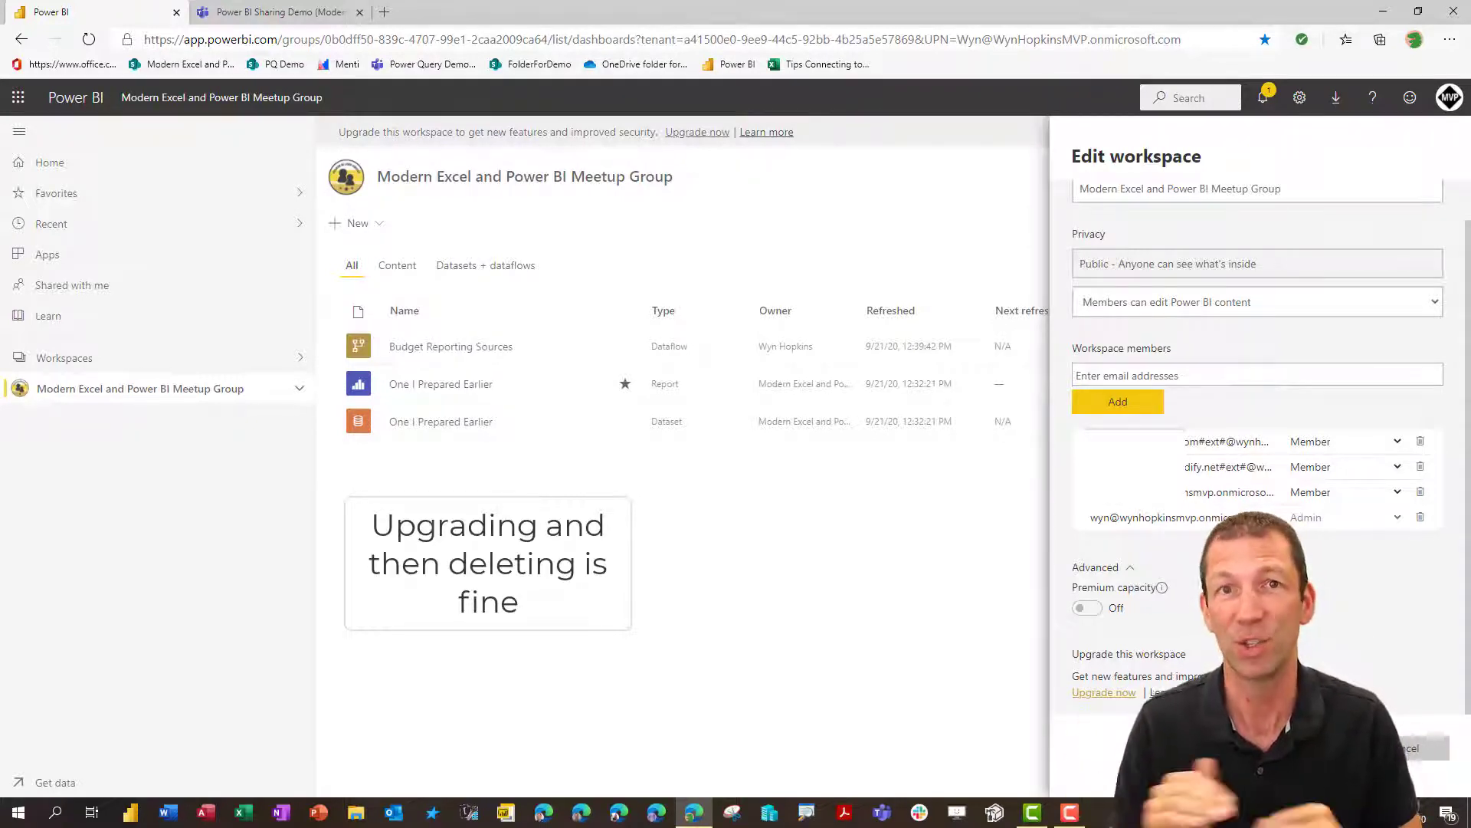
pyautogui.press('Escape')
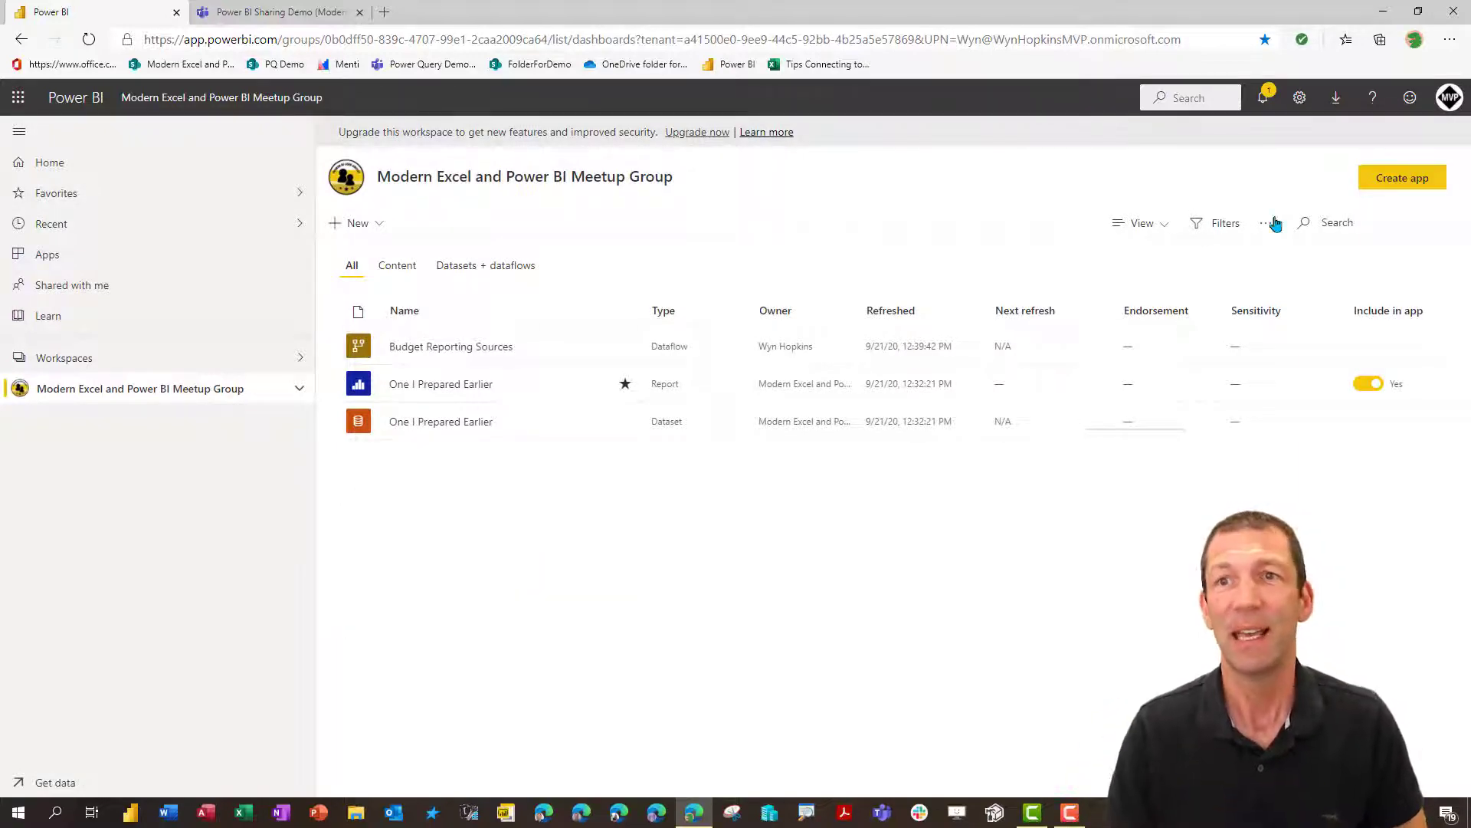
# Open Tenant settings in the Power BI Admin portal.
pyautogui.click(1297, 95)
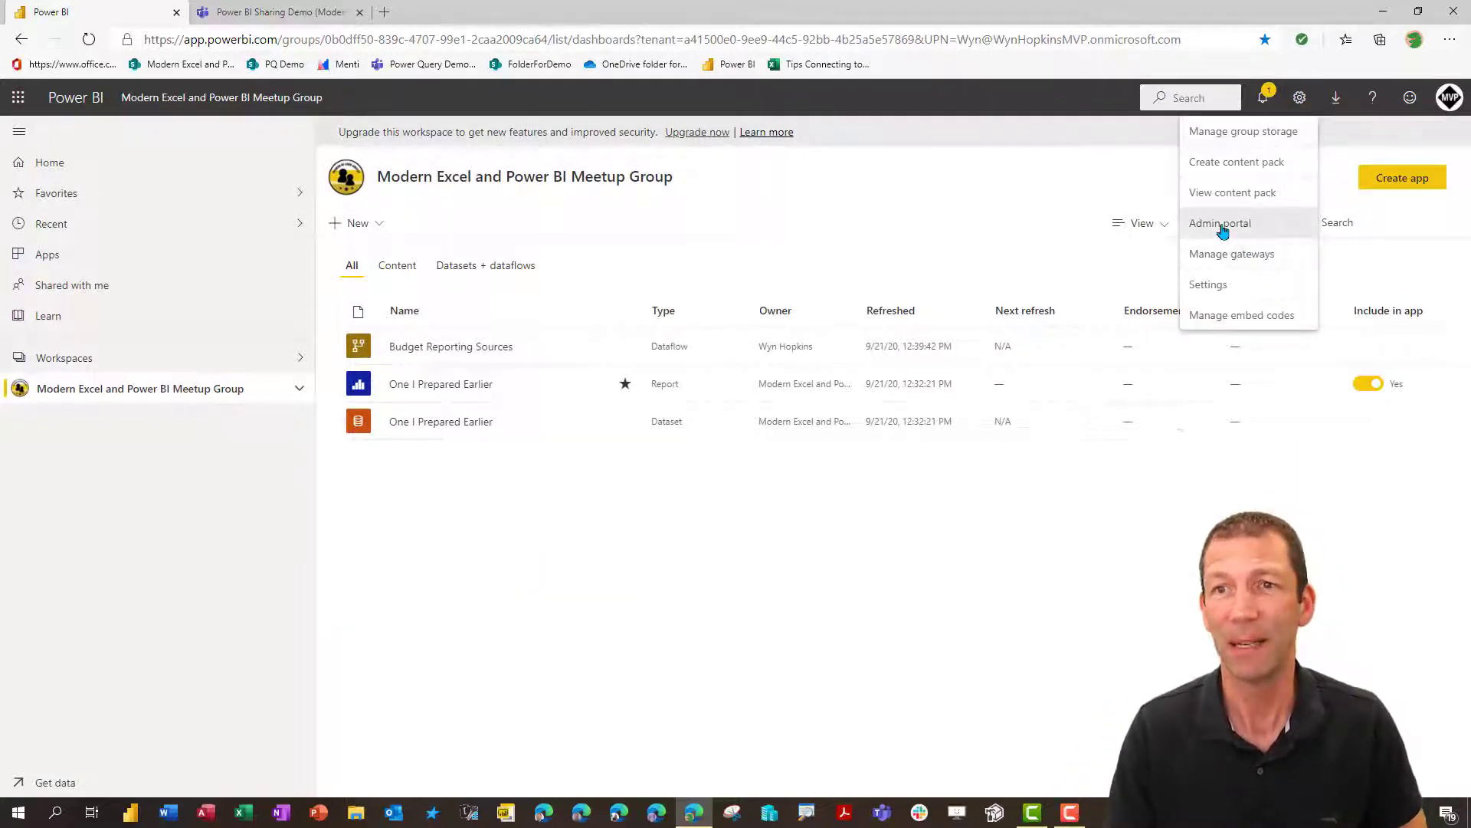
pyautogui.click(1050, 337)
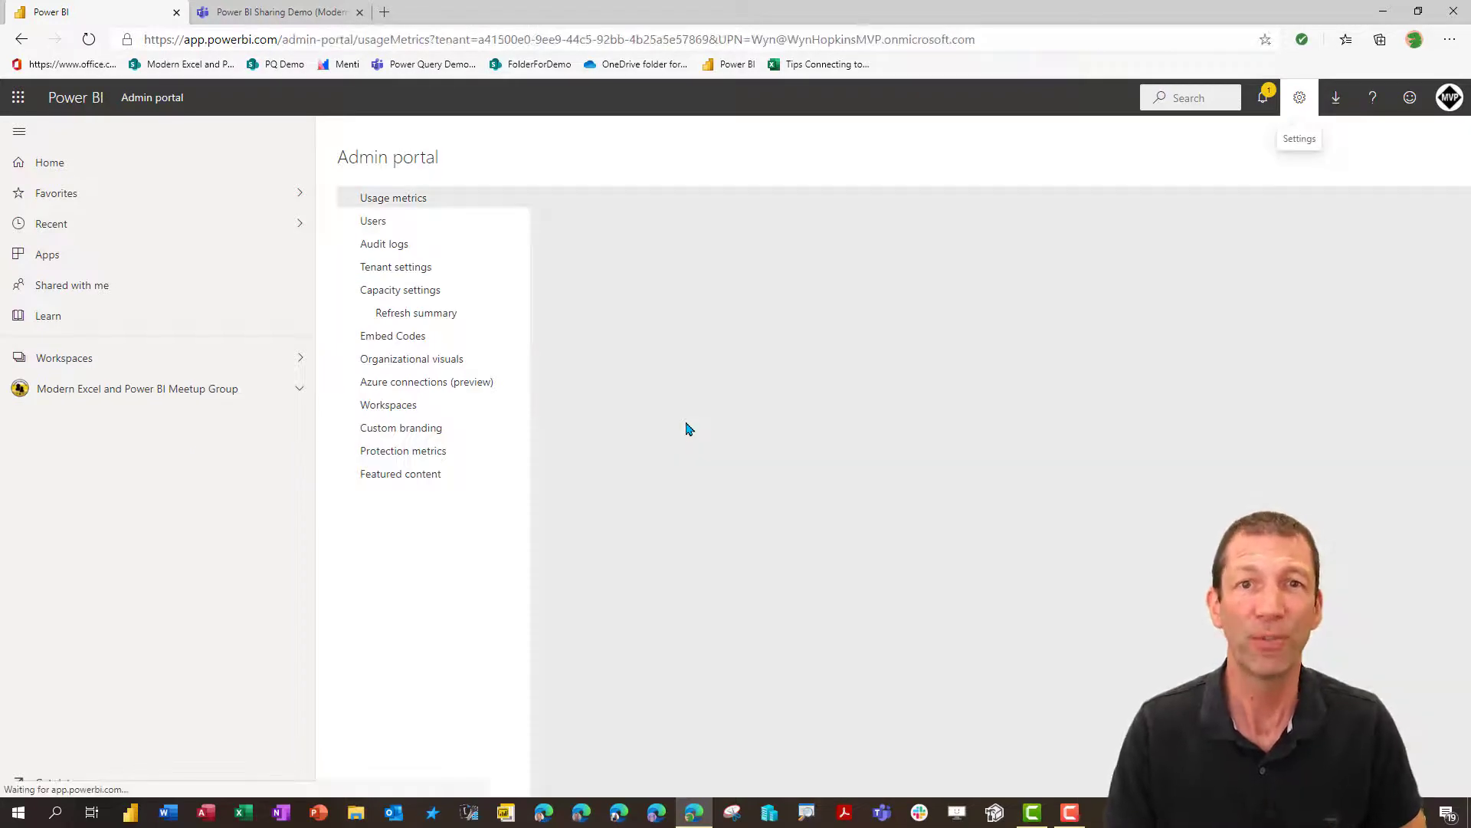
pyautogui.click(414, 276)
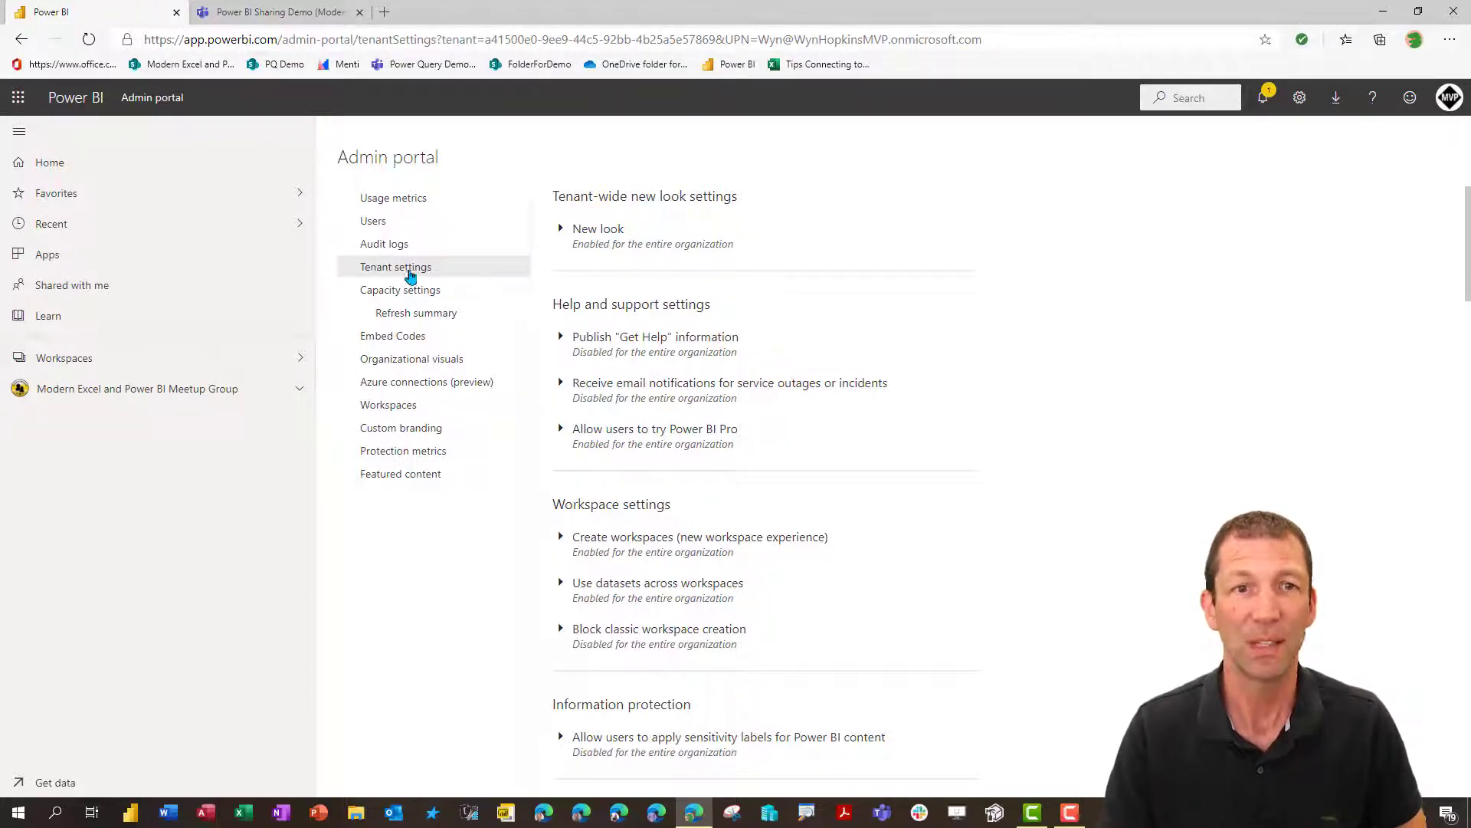
# Toggle Block classic workspace creation on and back off, then cancel the unapplied change.
pyautogui.click(566, 632)
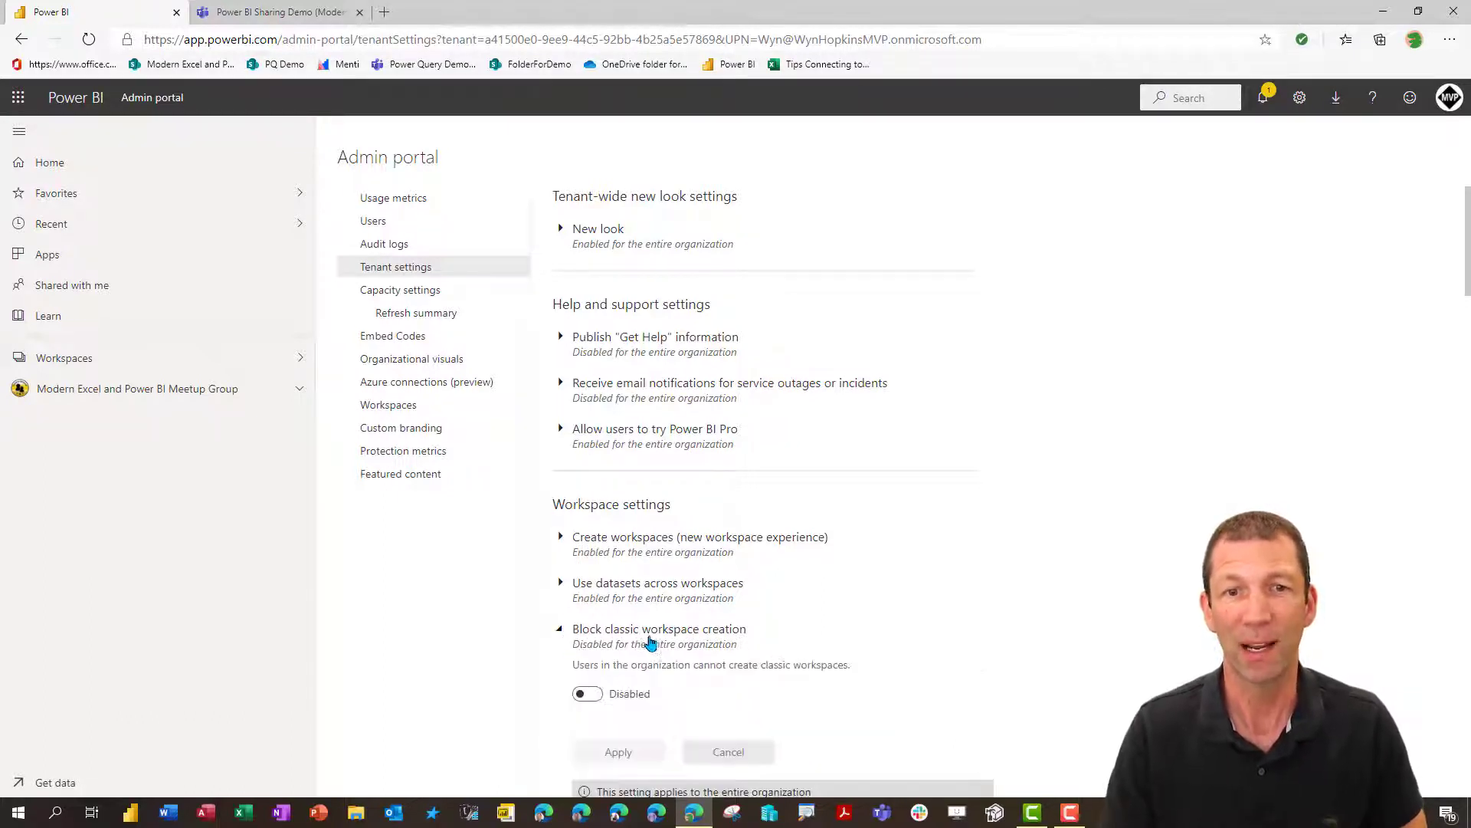
pyautogui.scroll(-1, 628, 613)
pyautogui.click(590, 603)
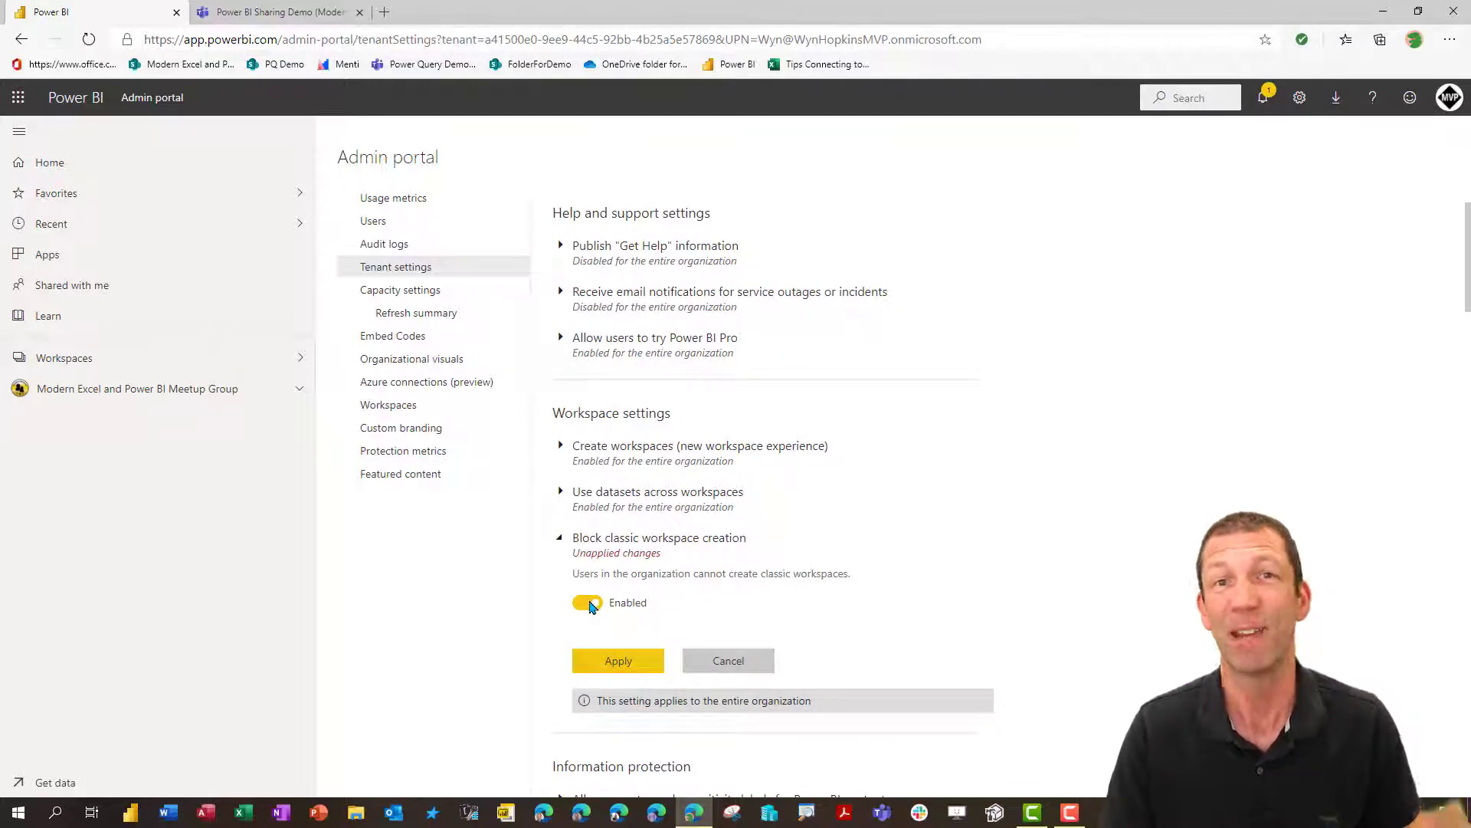
pyautogui.click(588, 603)
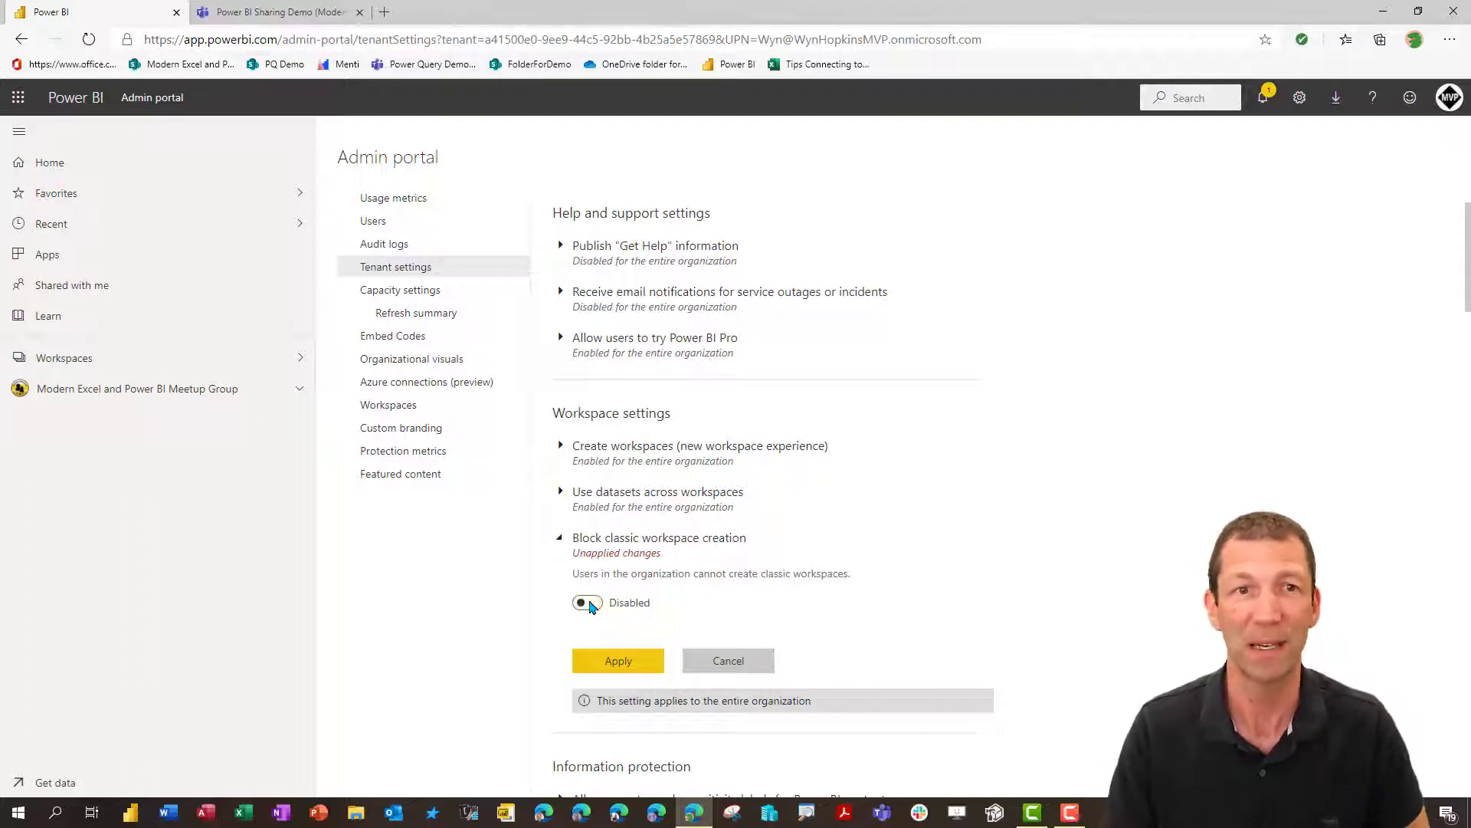
pyautogui.click(728, 661)
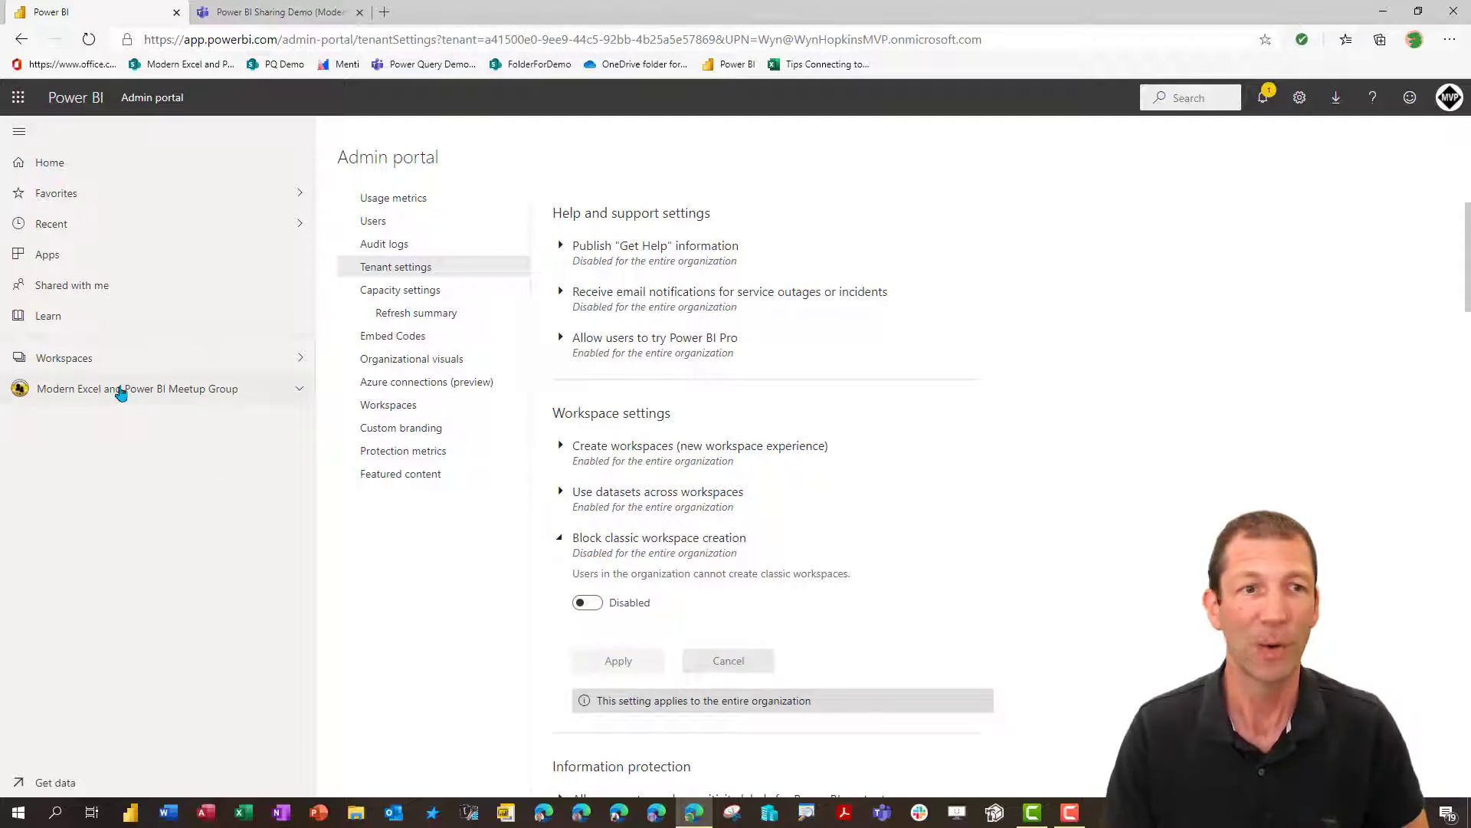
# Open the Edit workspace settings for the Modern Excel and Power BI Meetup Group workspace.
pyautogui.click(120, 391)
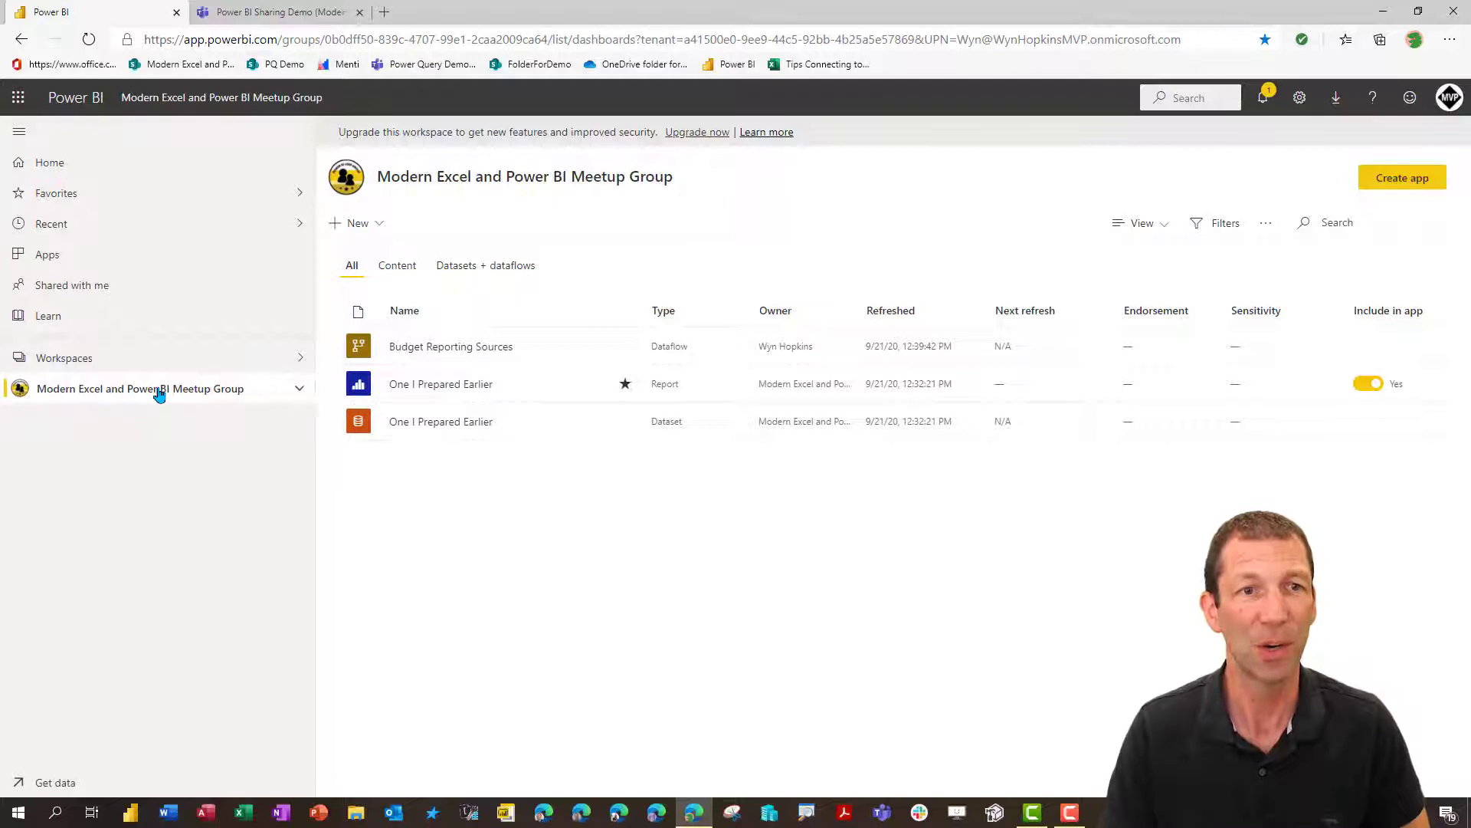
pyautogui.click(125, 354)
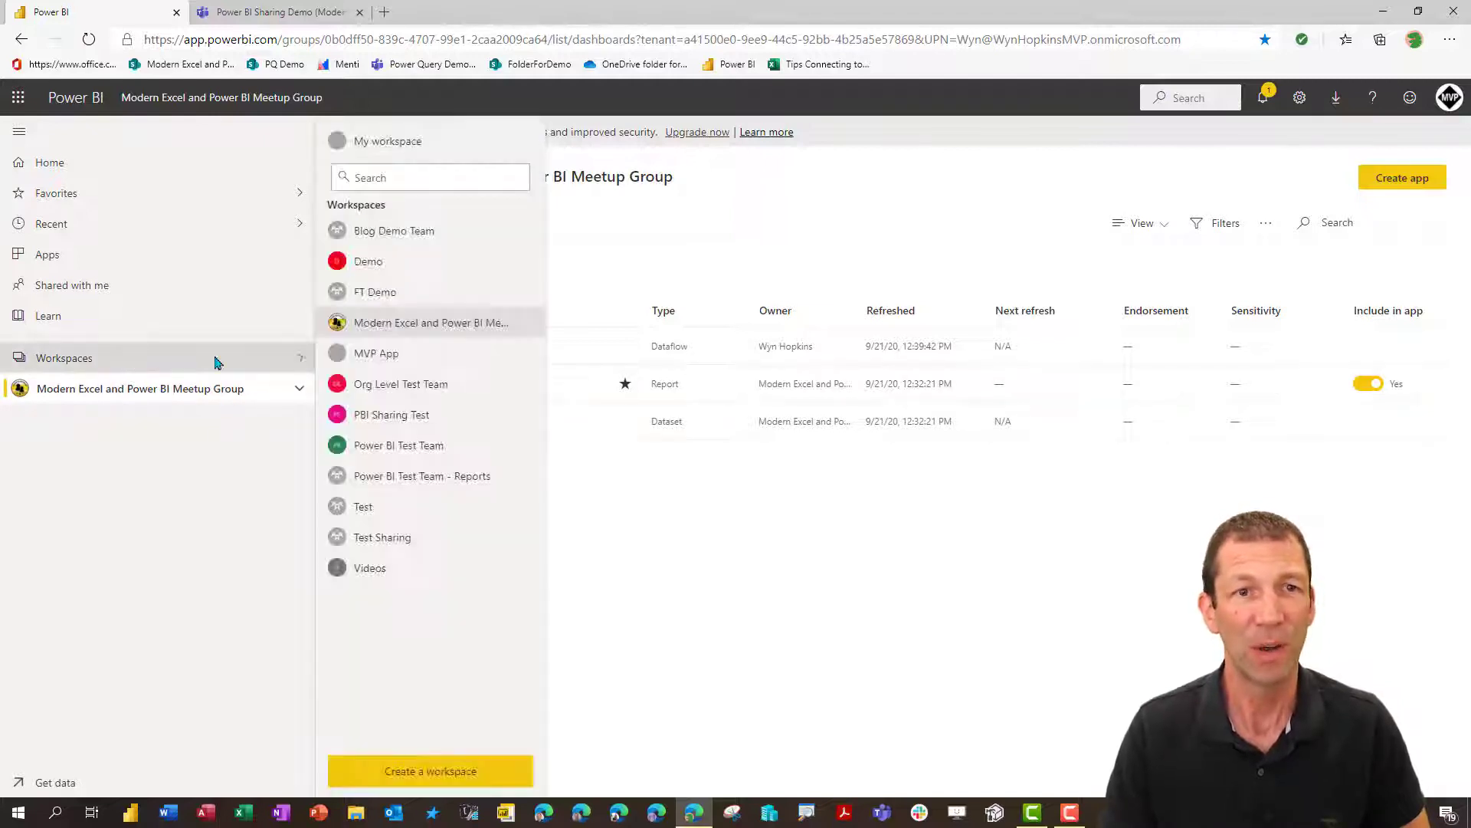
pyautogui.click(532, 327)
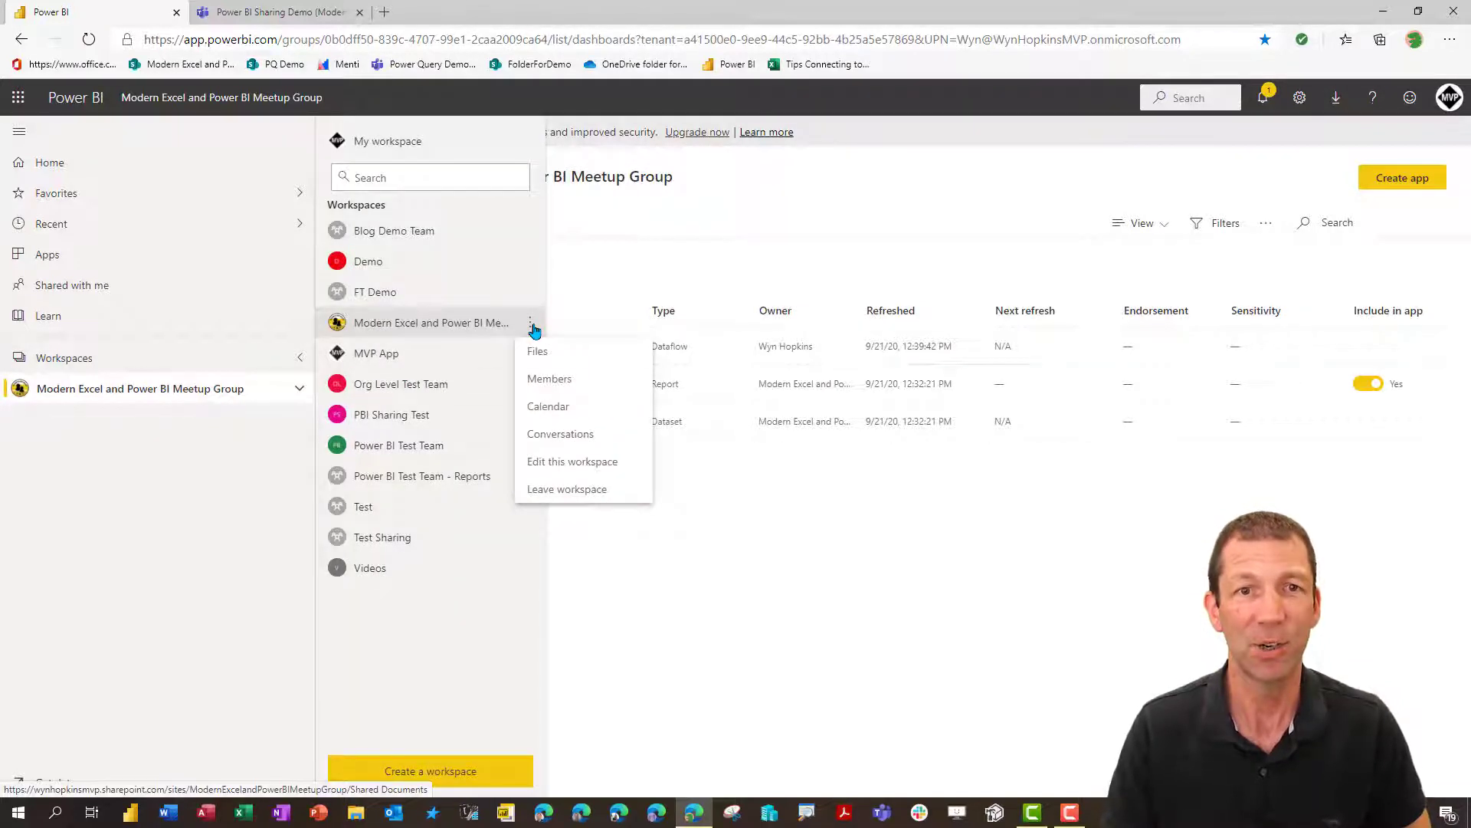
pyautogui.click(559, 462)
# Under Advanced, choose Upgrade now, tick I'm ready to upgrade, and upgrade the workspace.
pyautogui.click(1103, 611)
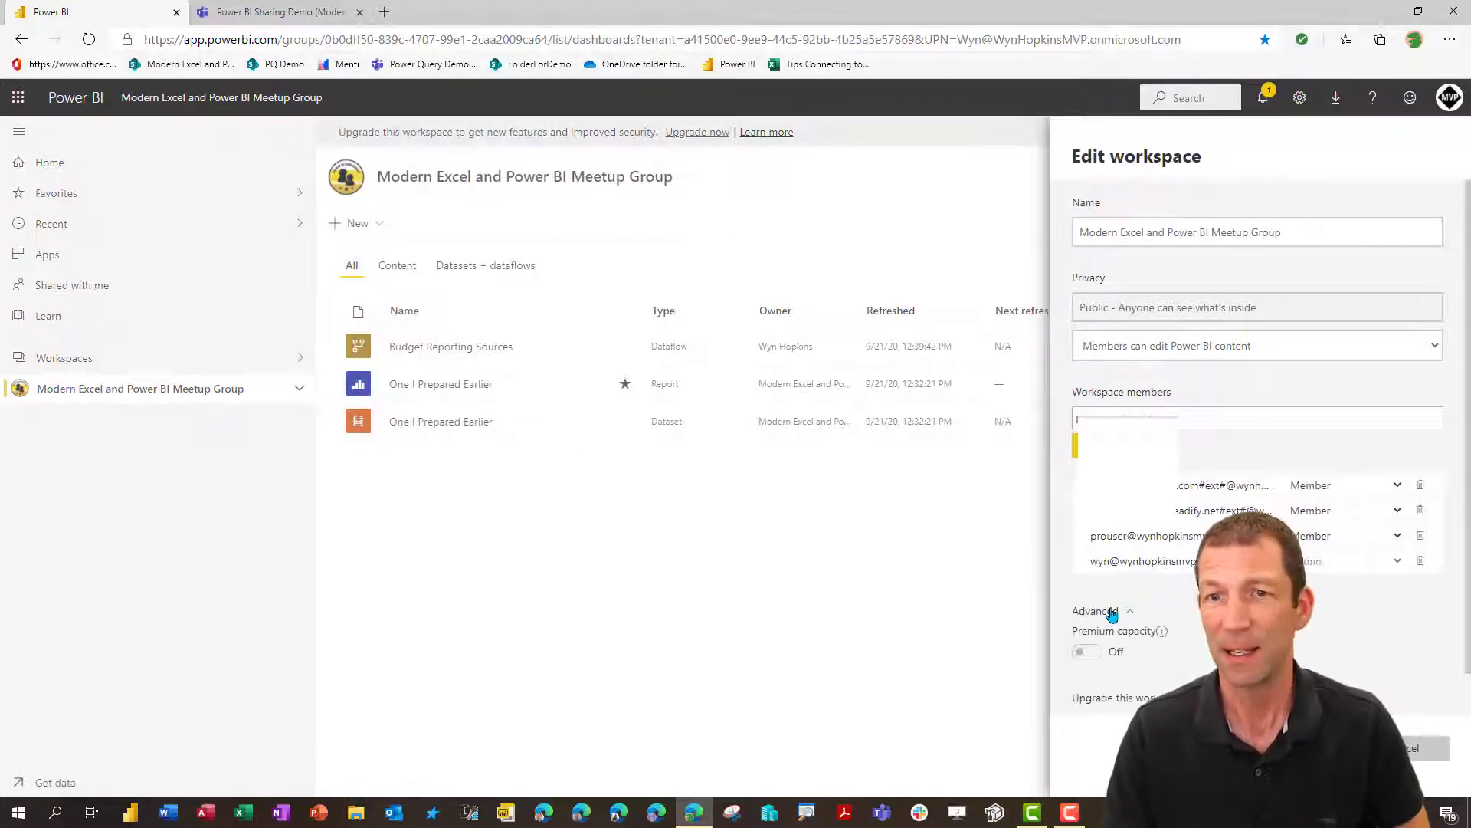
pyautogui.scroll(-1, 1119, 636)
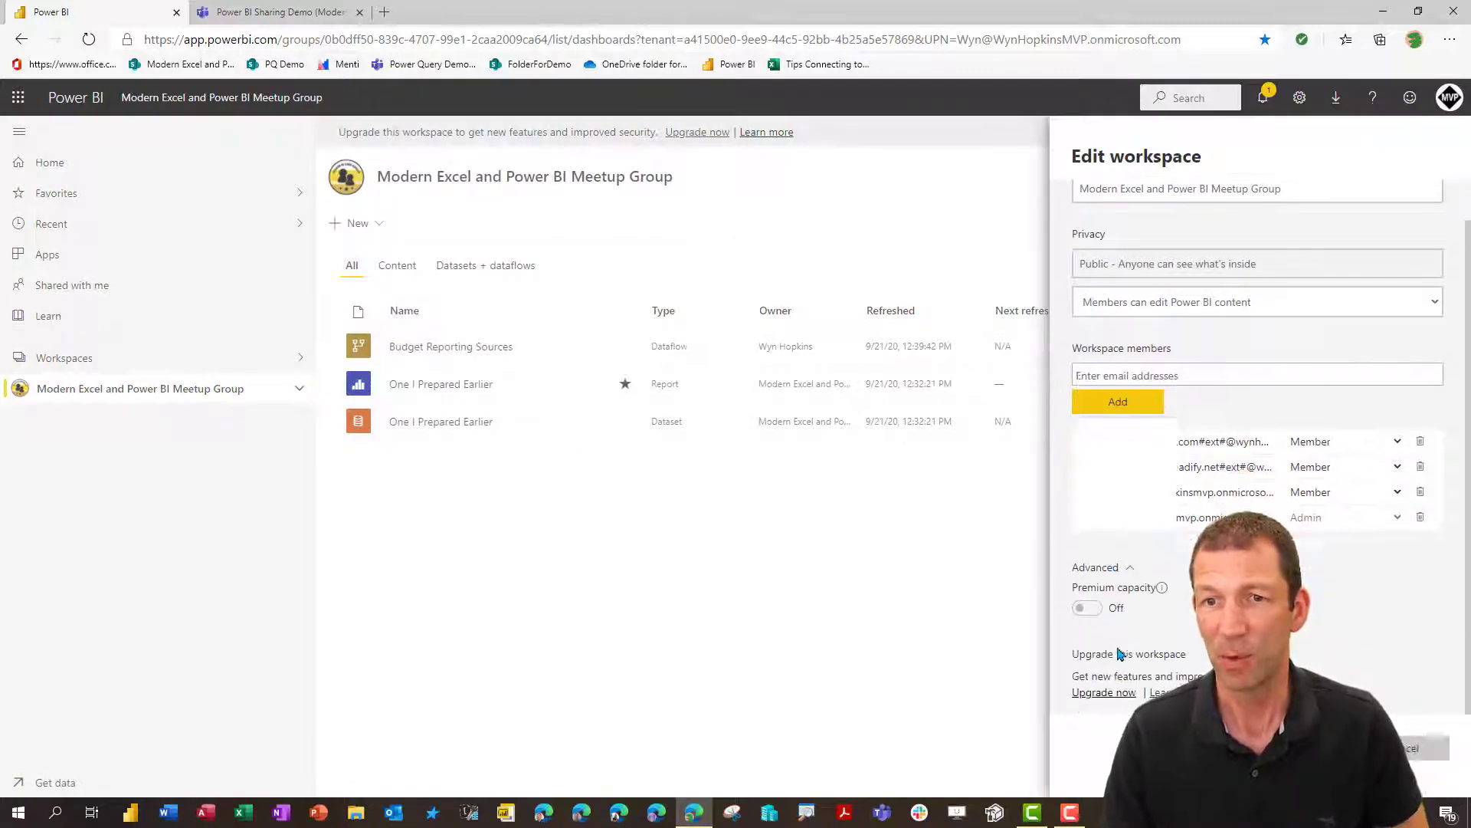
pyautogui.click(1104, 693)
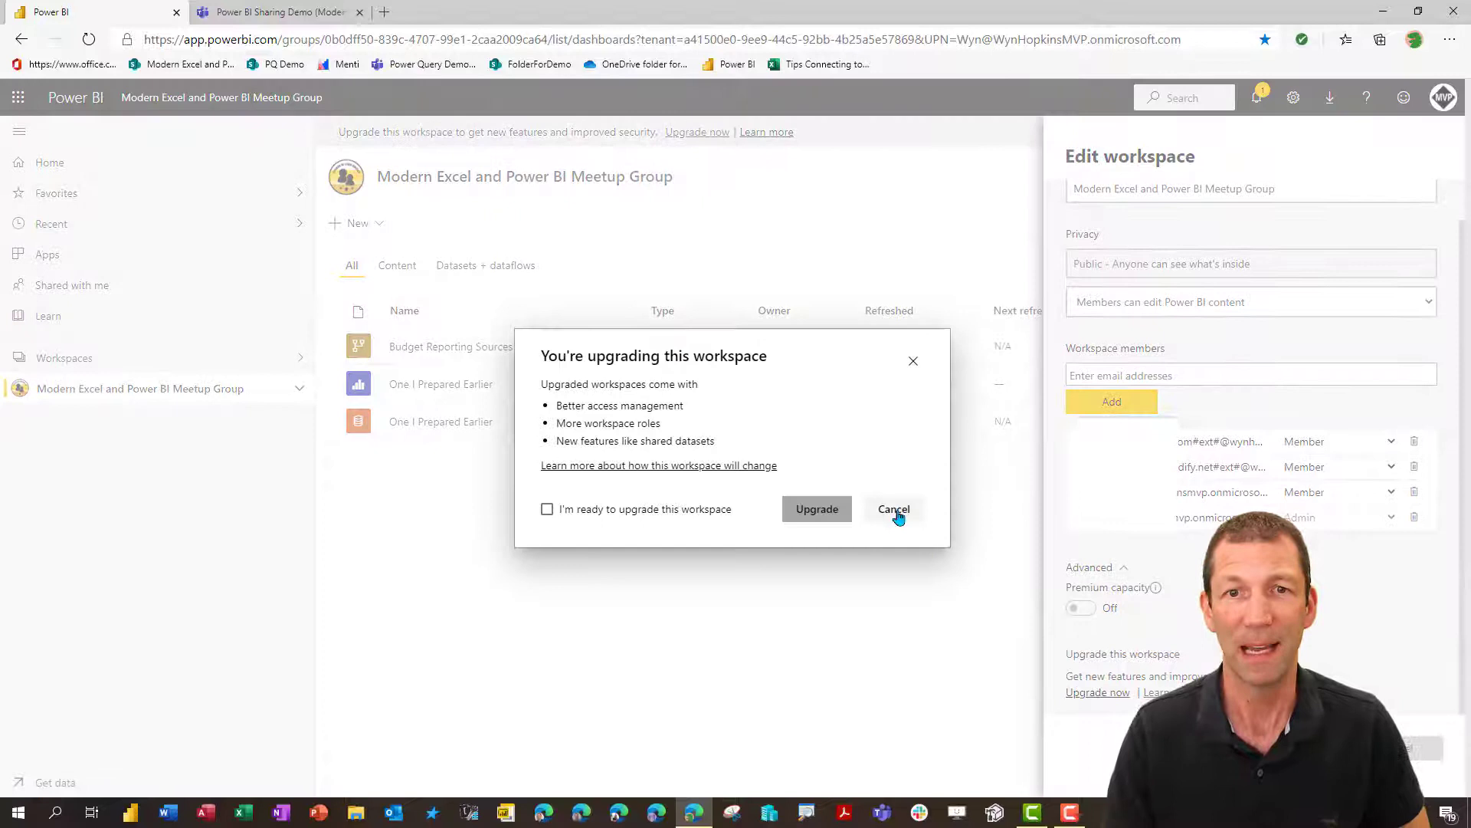
pyautogui.click(619, 512)
pyautogui.click(815, 514)
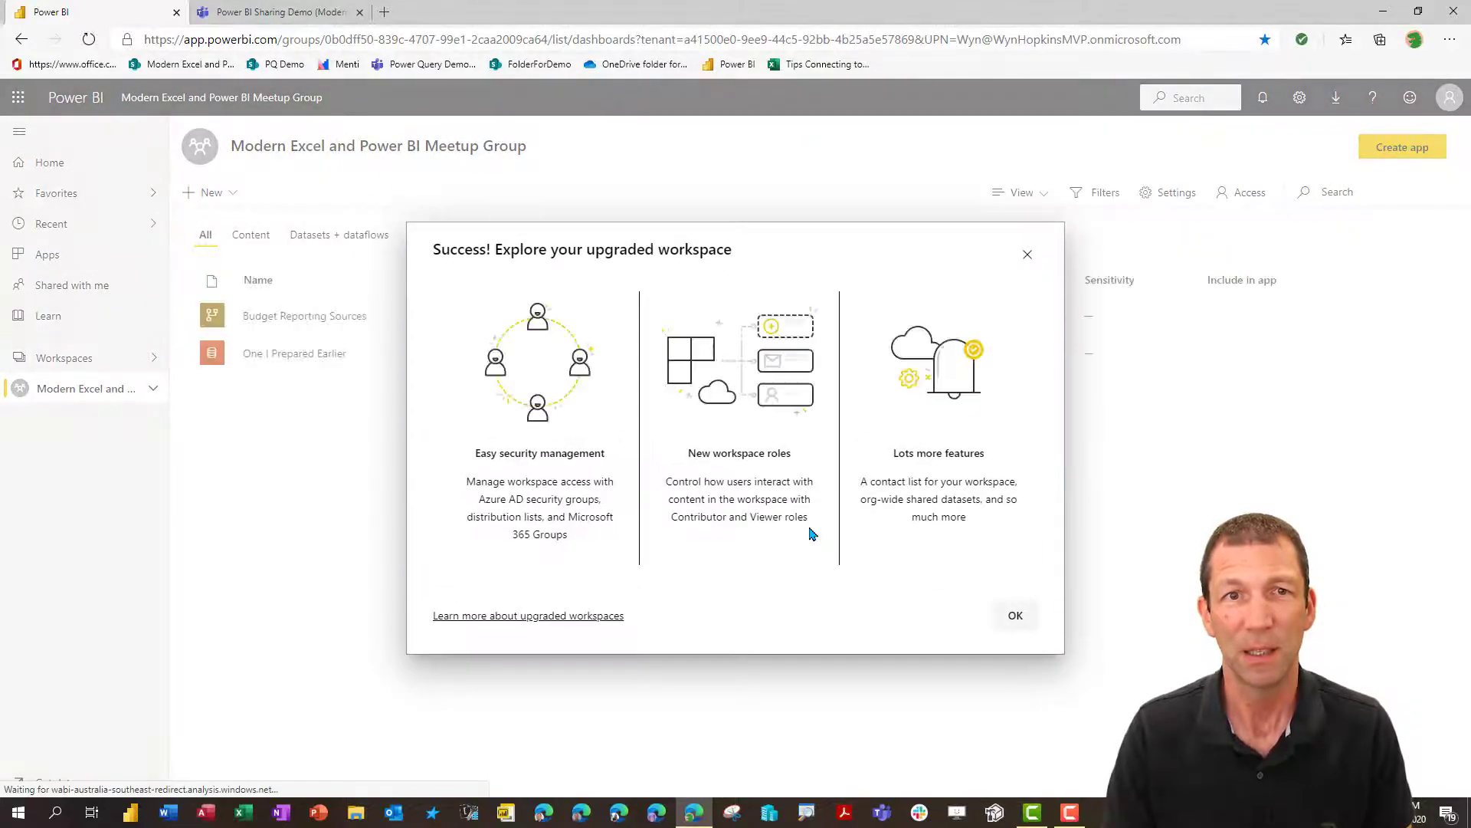
# Dismiss the upgrade success message and open the workspace's Access pane.
pyautogui.click(1016, 618)
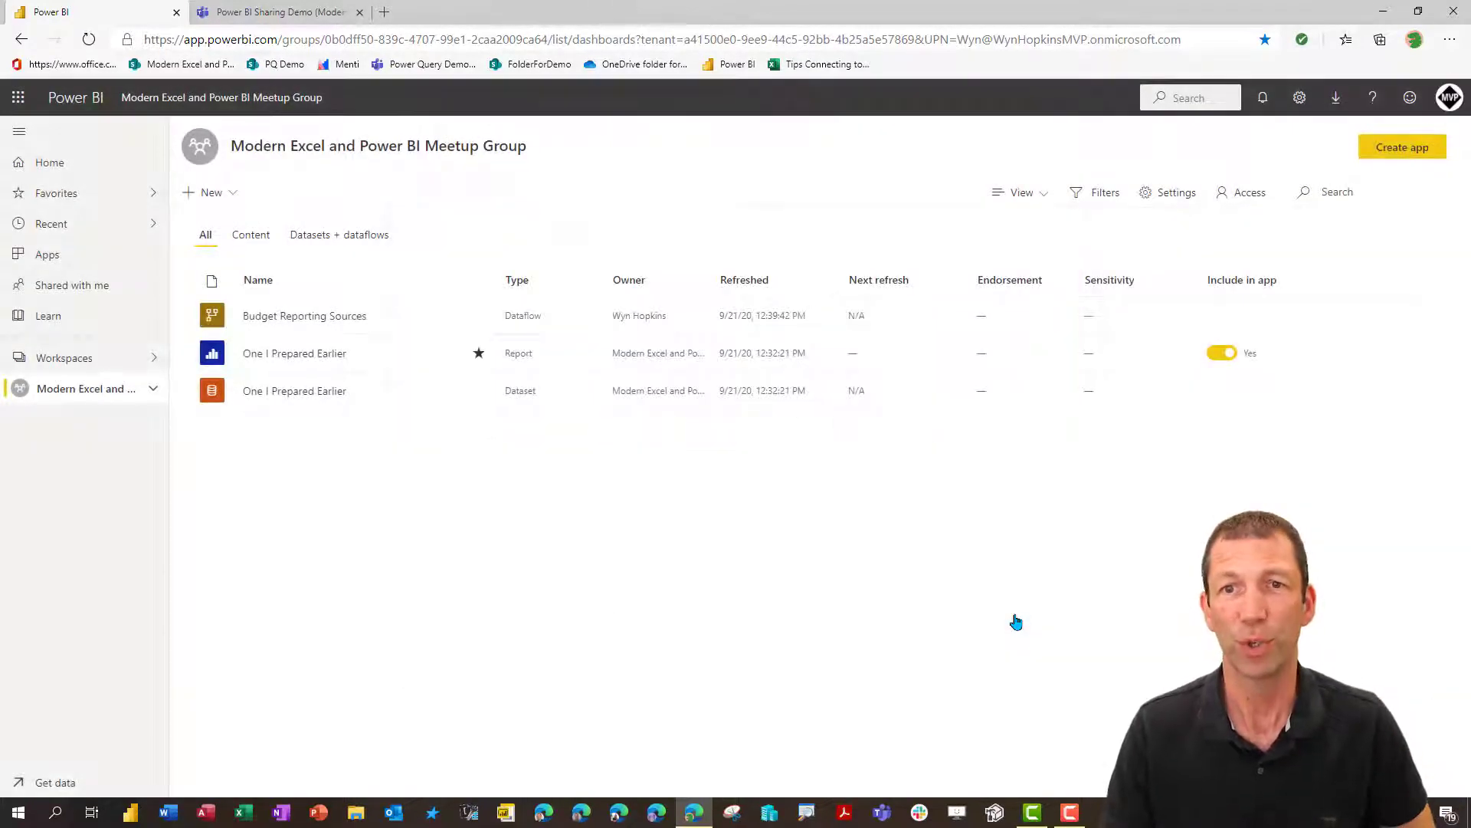
pyautogui.click(1245, 198)
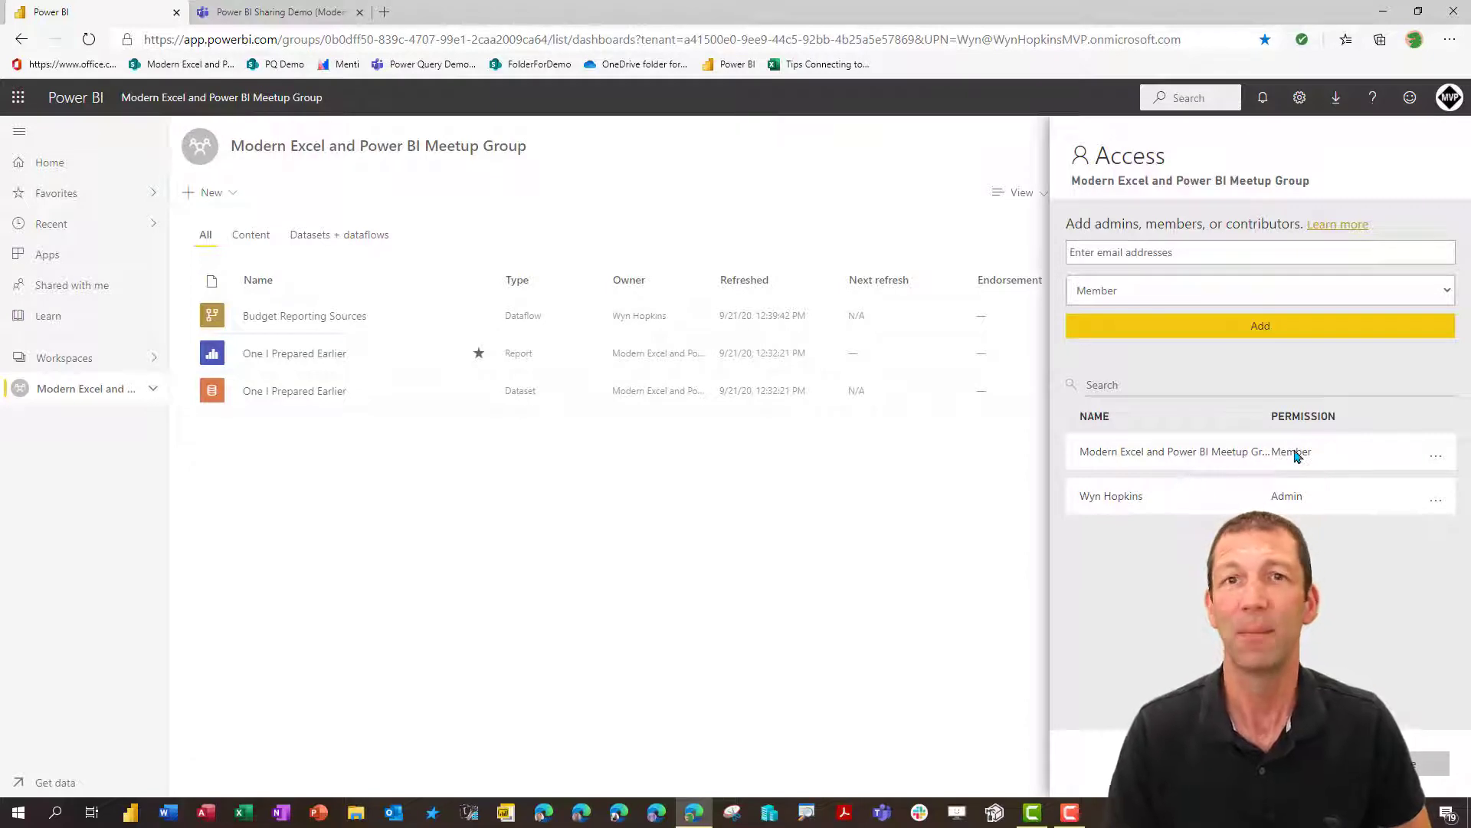
pyautogui.moveTo(1295, 456)
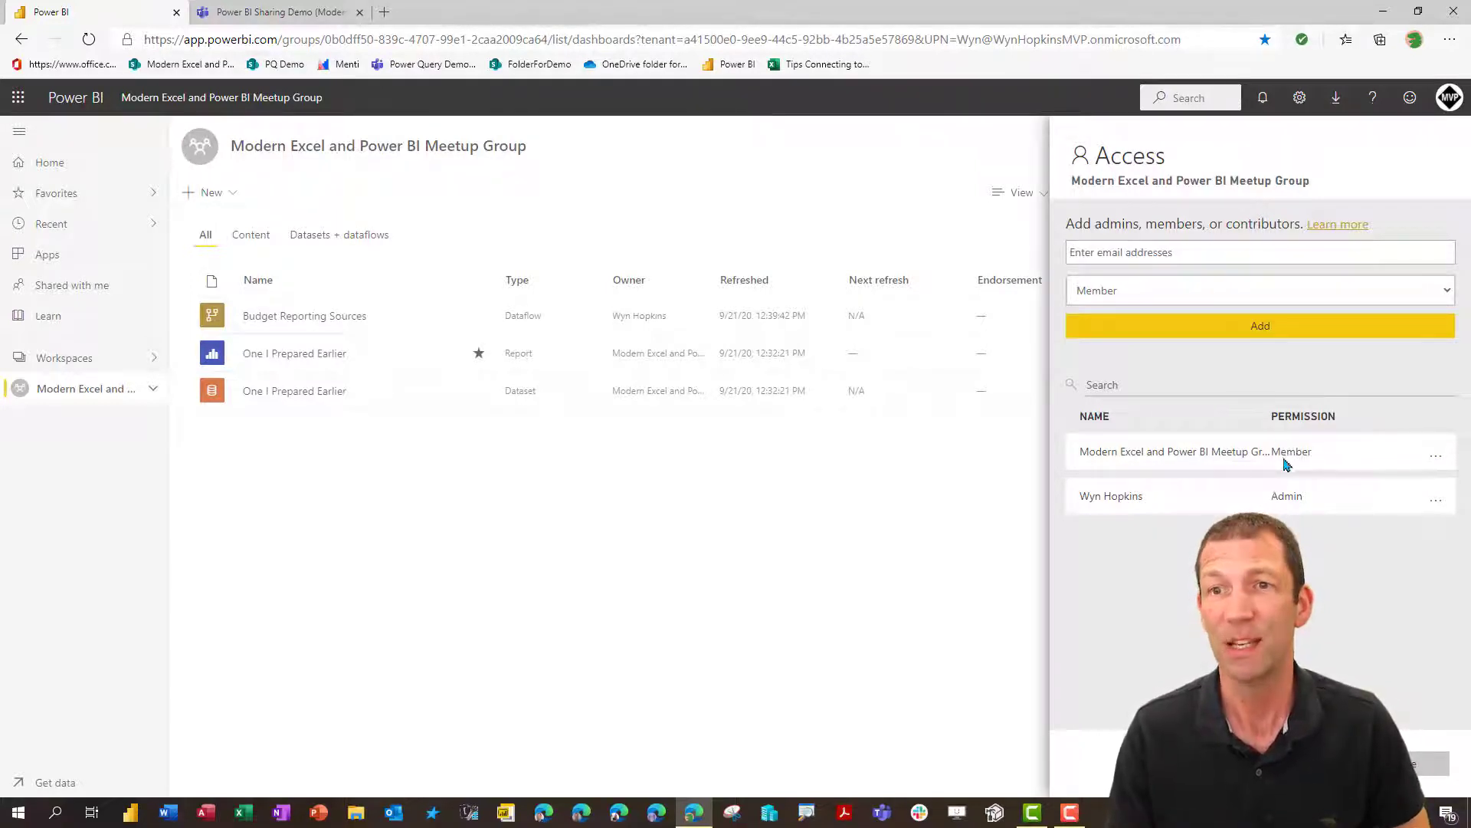
# In the Access pane, set the Meetup Group row's permission to Viewer.
pyautogui.click(1435, 456)
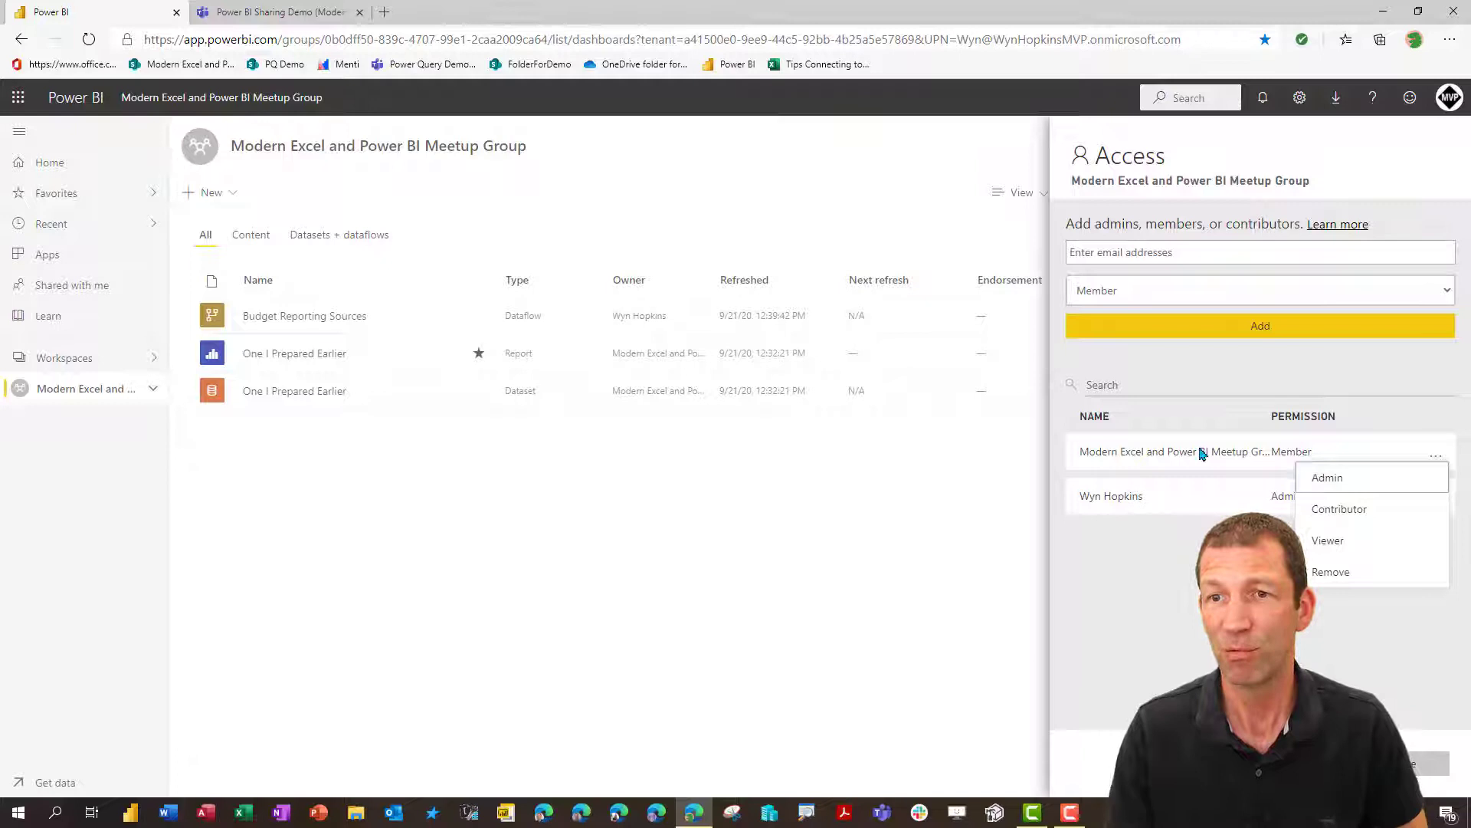
pyautogui.click(1328, 541)
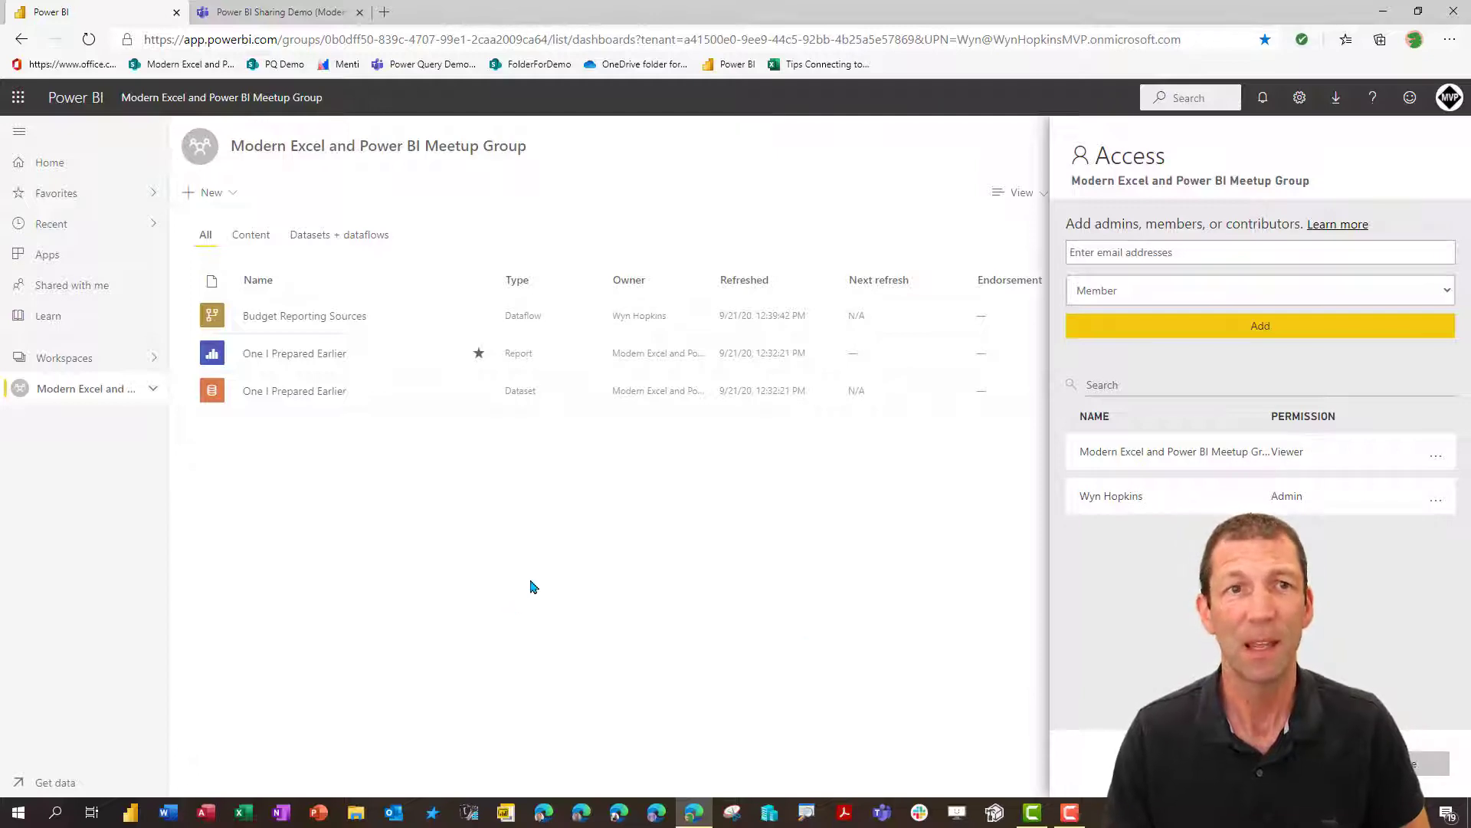
# Close the Access pane and switch to the Power BI Sharing Demo channel in Teams.
pyautogui.click(557, 558)
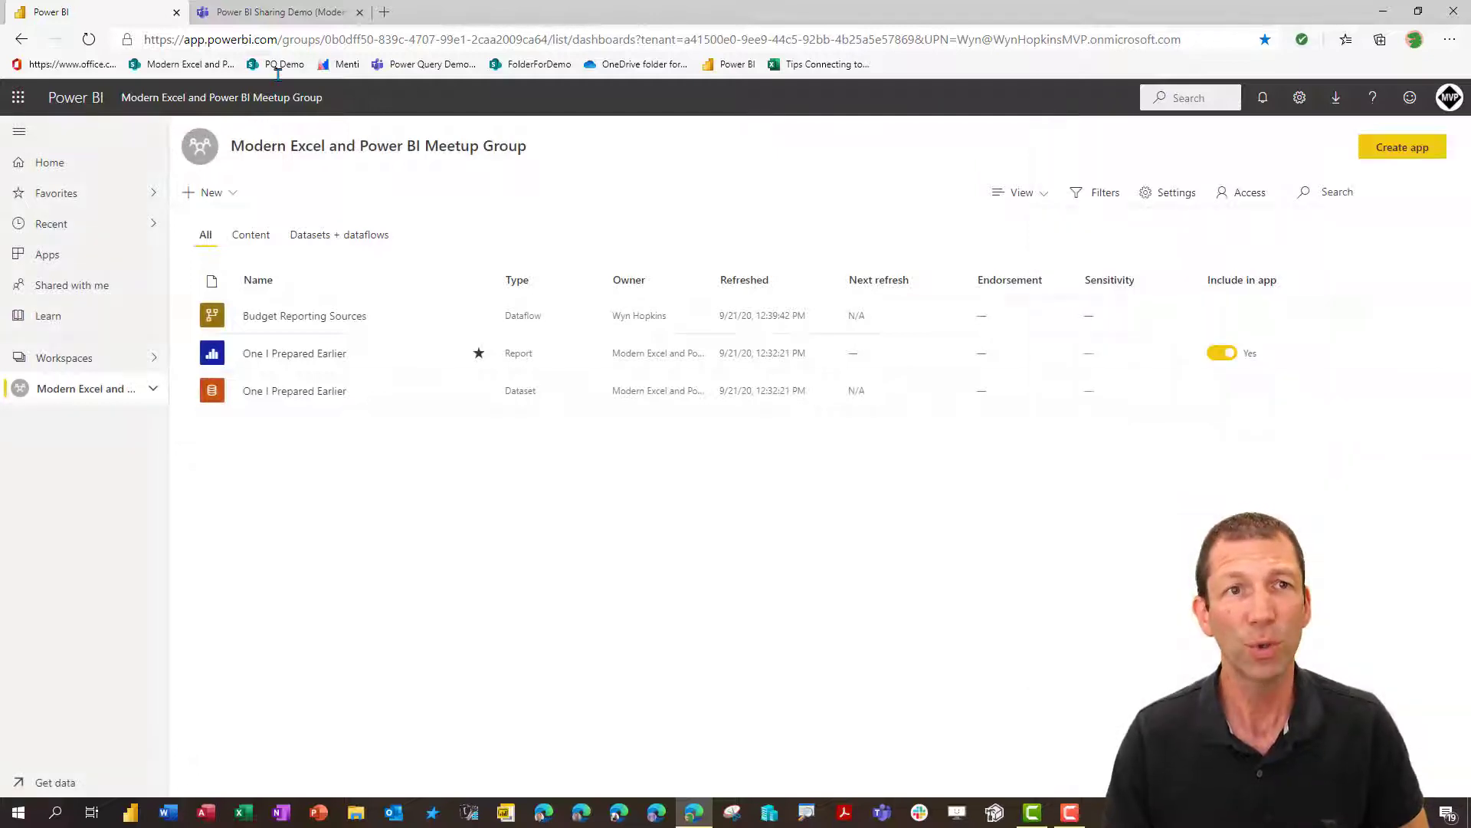
pyautogui.click(291, 12)
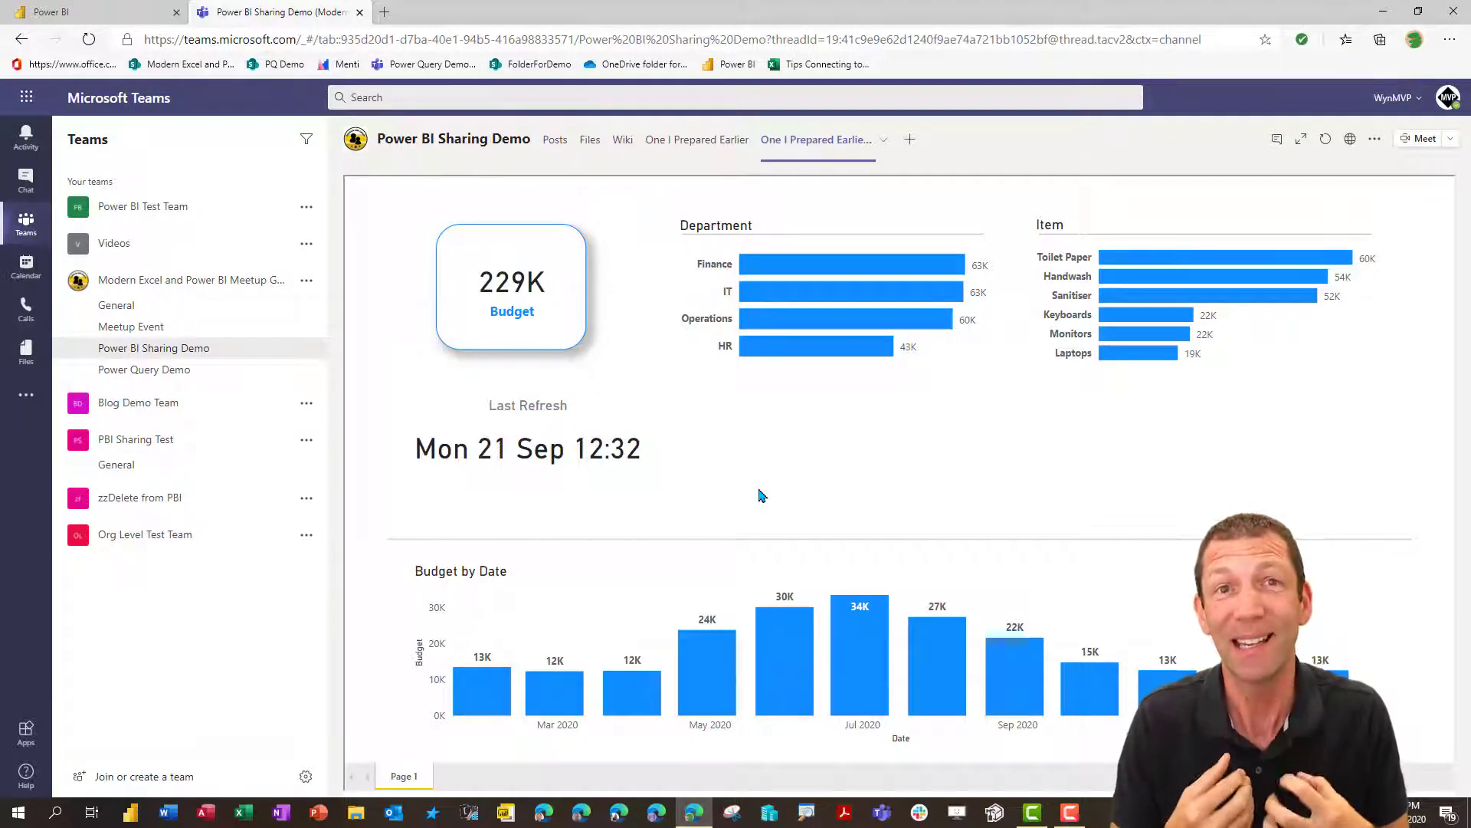
# Back in Power BI, check the workspace Access list and close it.
pyautogui.click(123, 13)
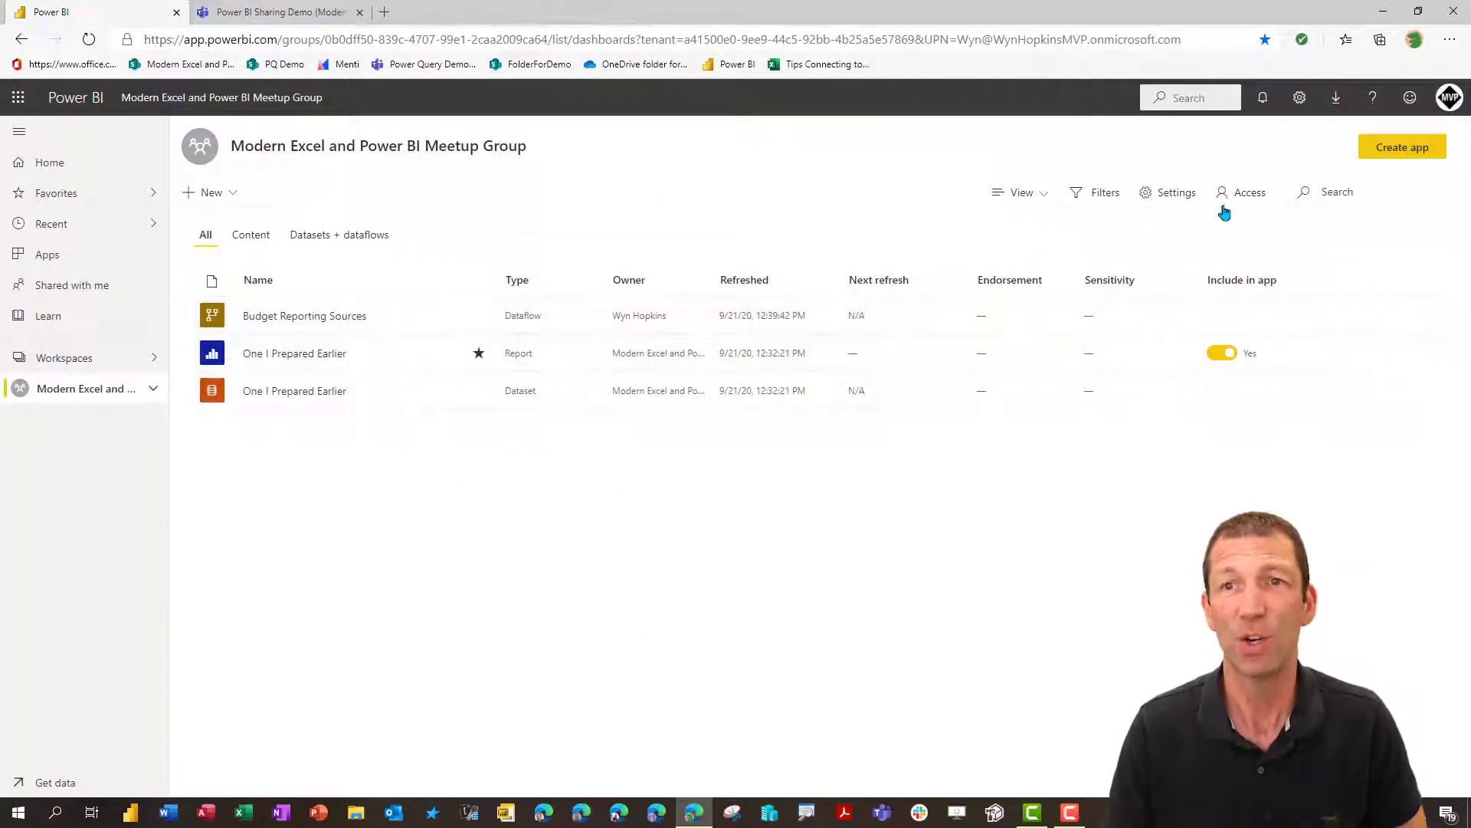
pyautogui.click(1243, 194)
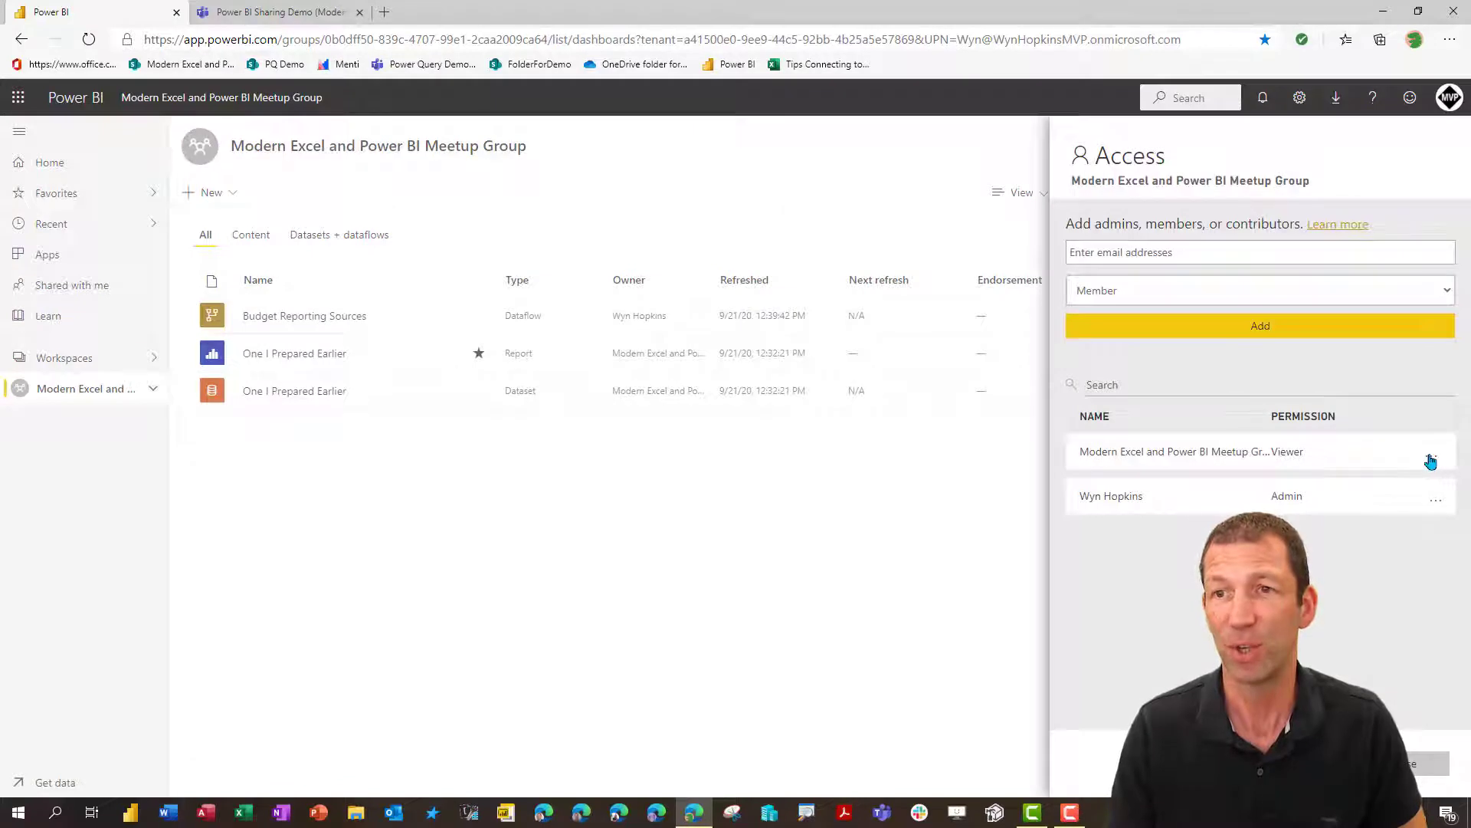
pyautogui.click(1426, 770)
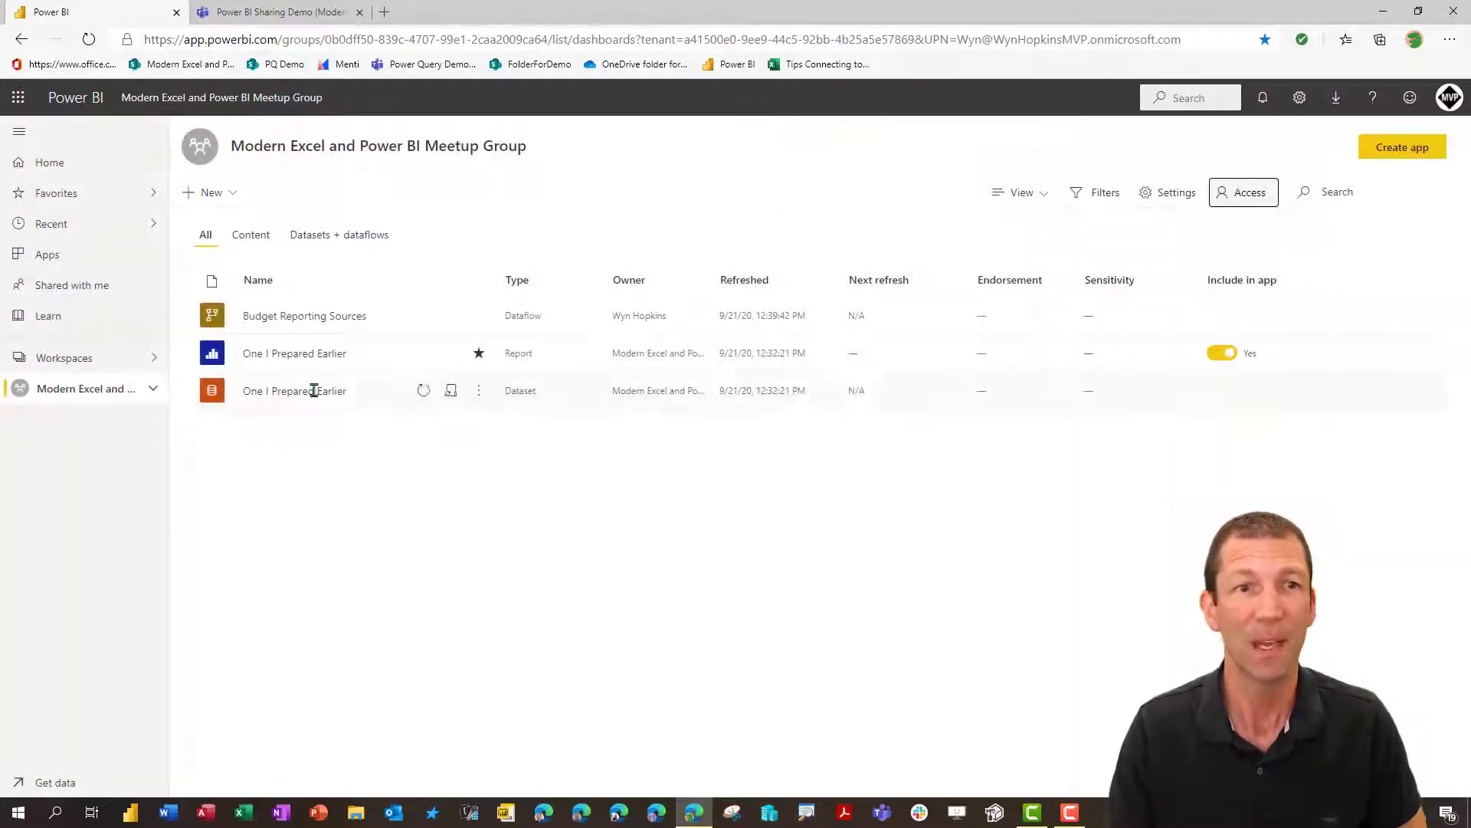
# Open the One I Prepared Earlier report, start sharing it with 'Mod', then cancel the Share report pane.
pyautogui.click(290, 354)
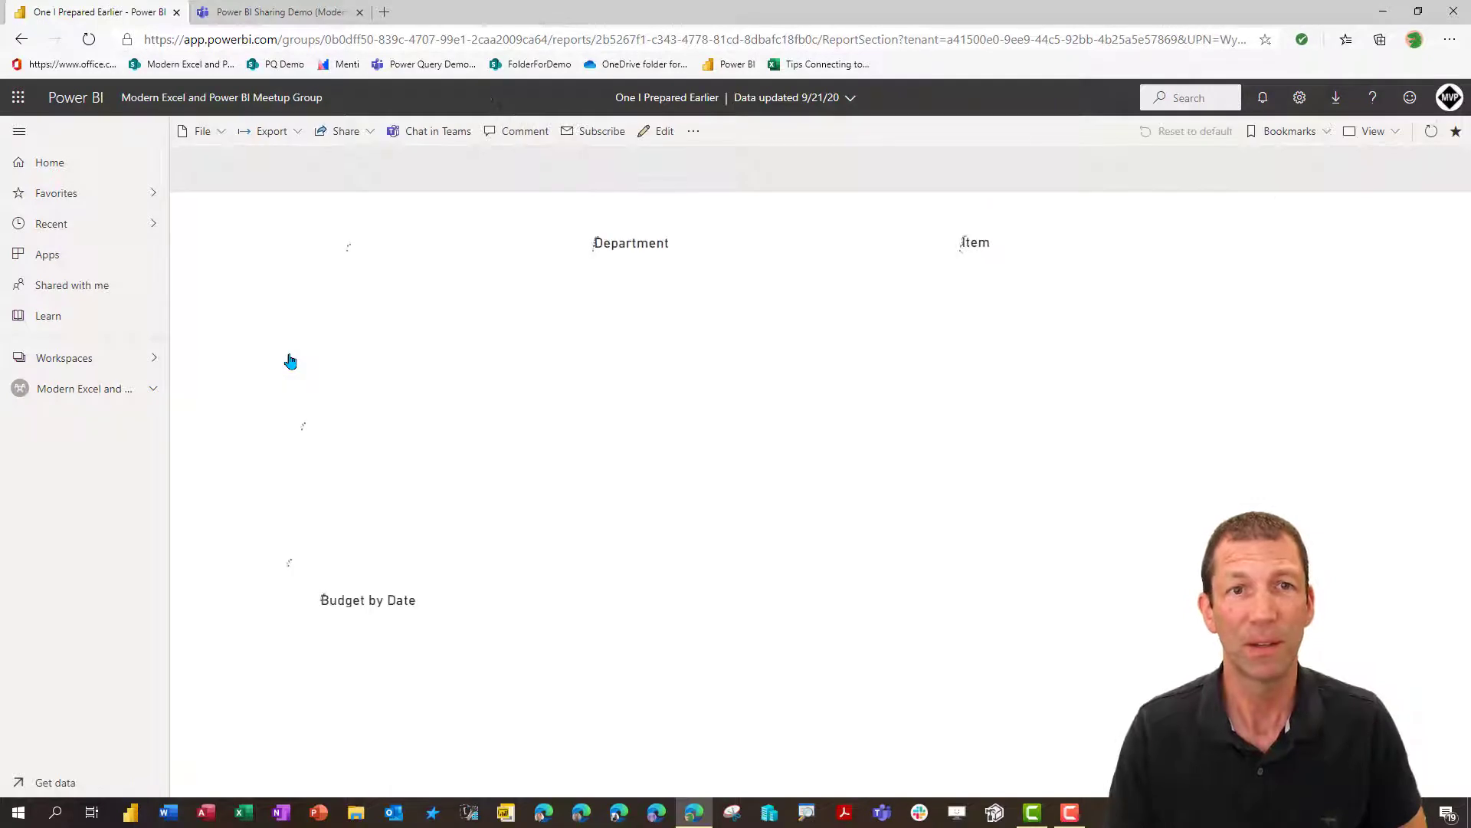
pyautogui.click(345, 134)
pyautogui.click(348, 162)
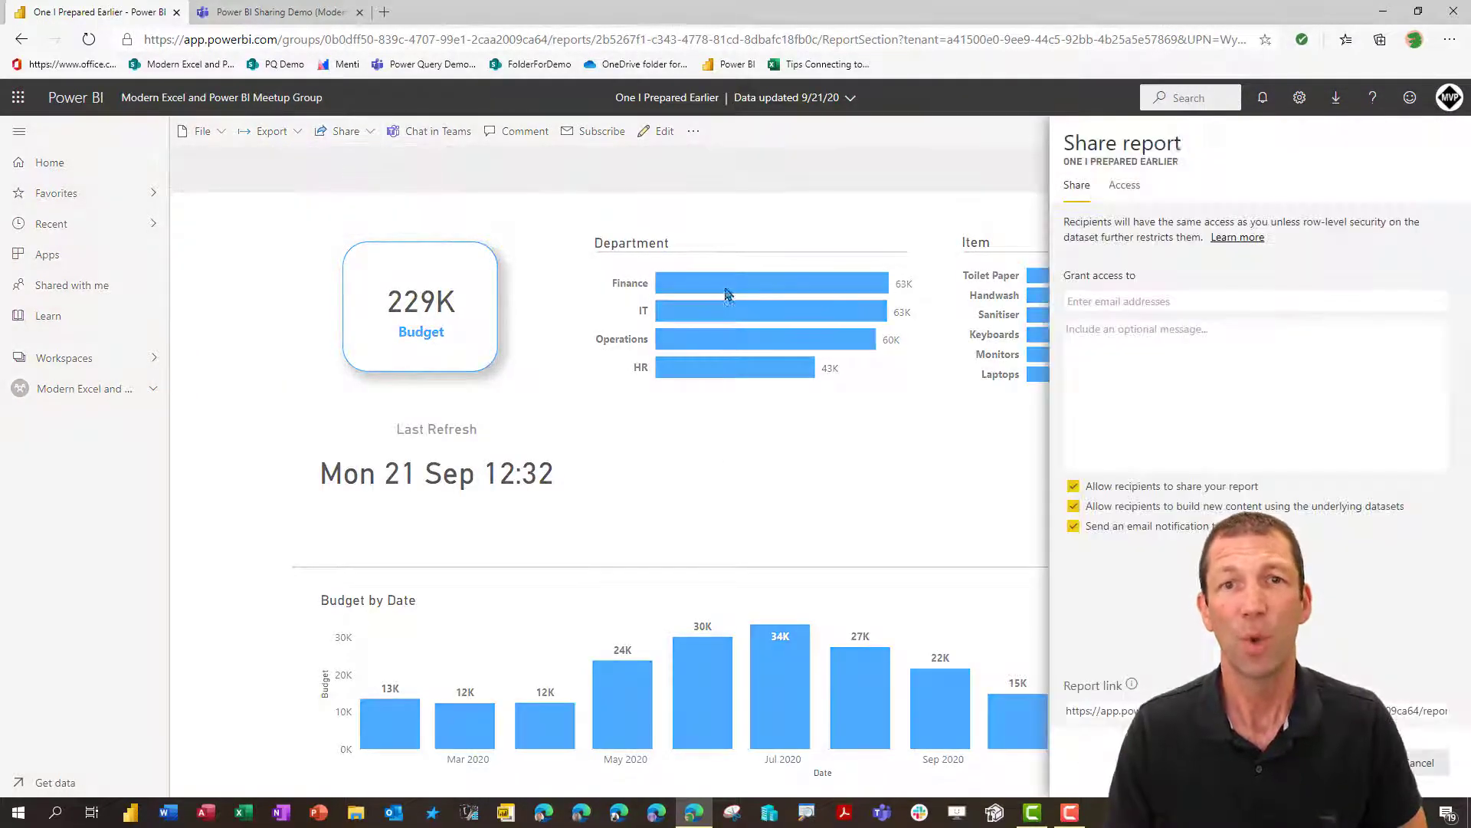
pyautogui.click(272, 11)
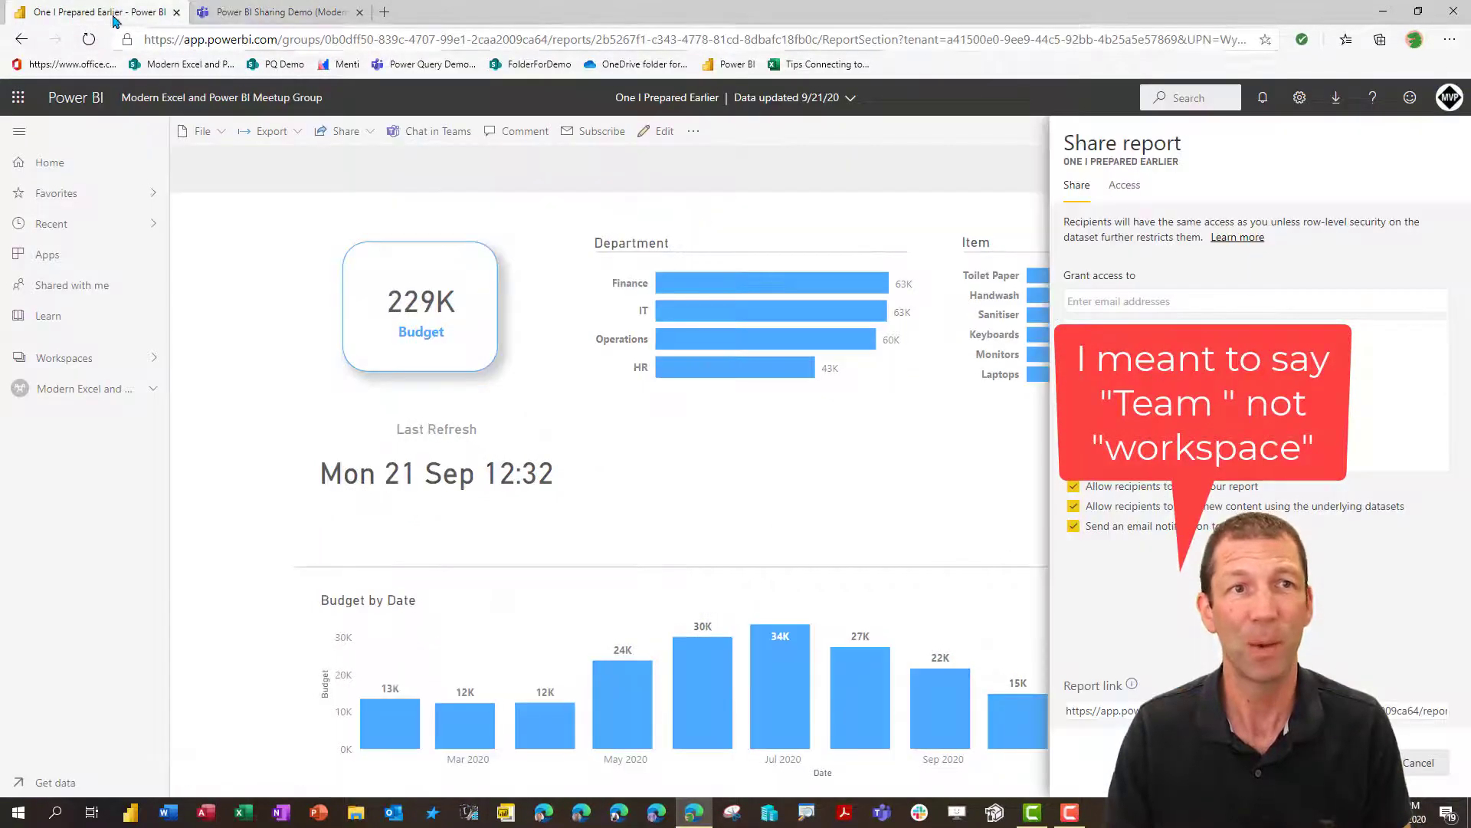
pyautogui.click(107, 13)
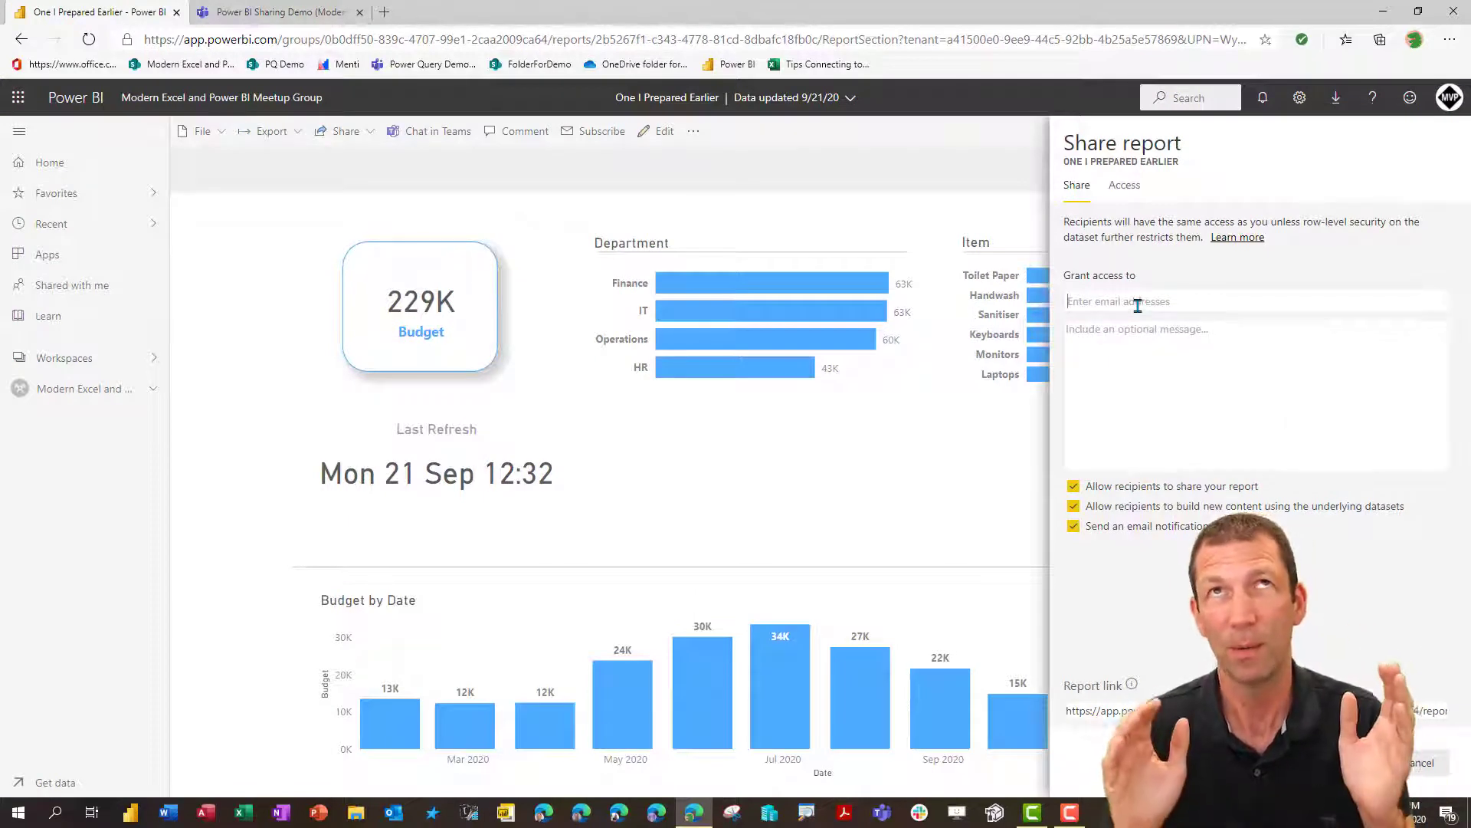
pyautogui.write('Modern')
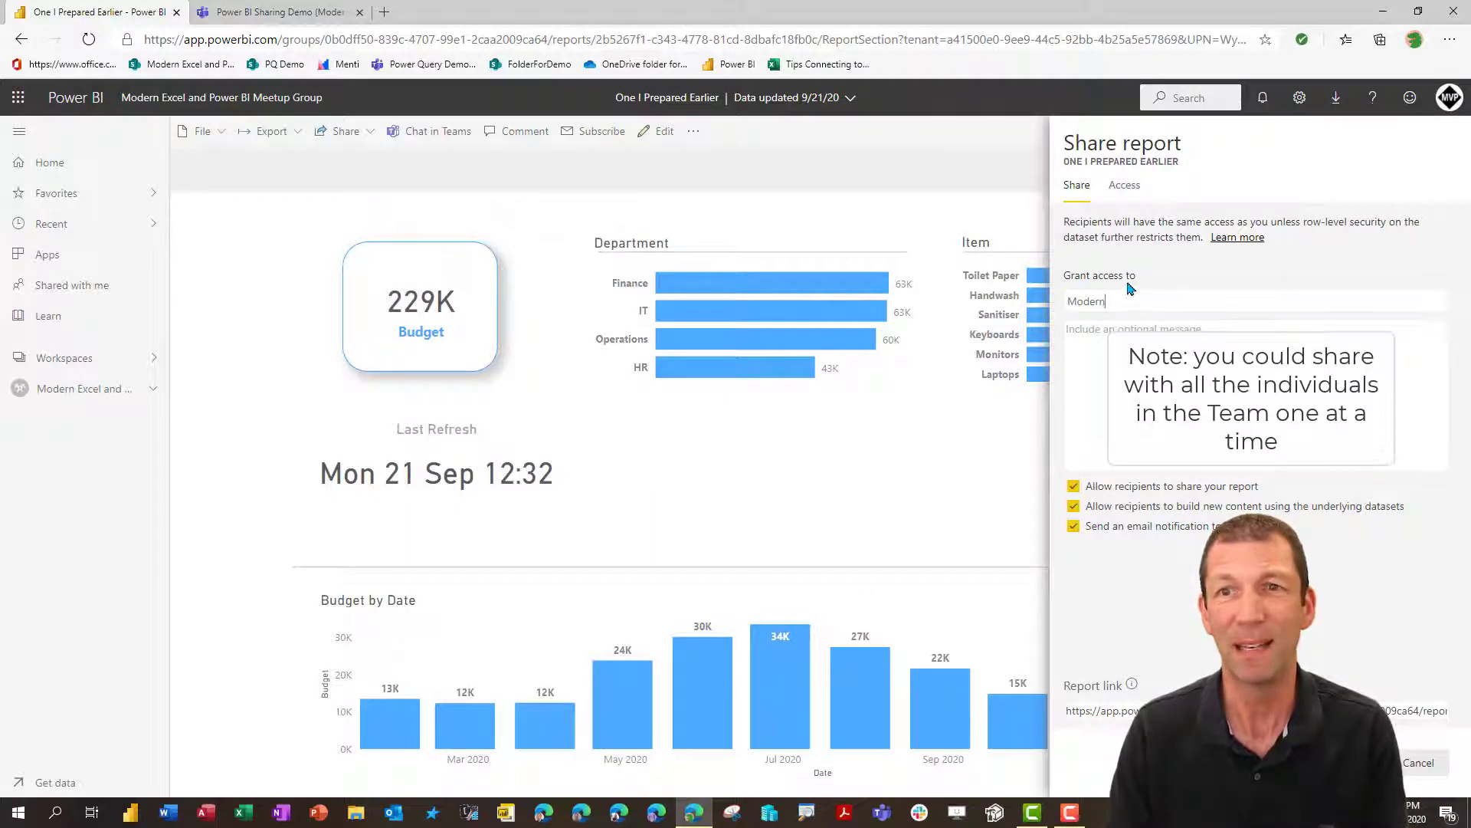
pyautogui.click(1418, 763)
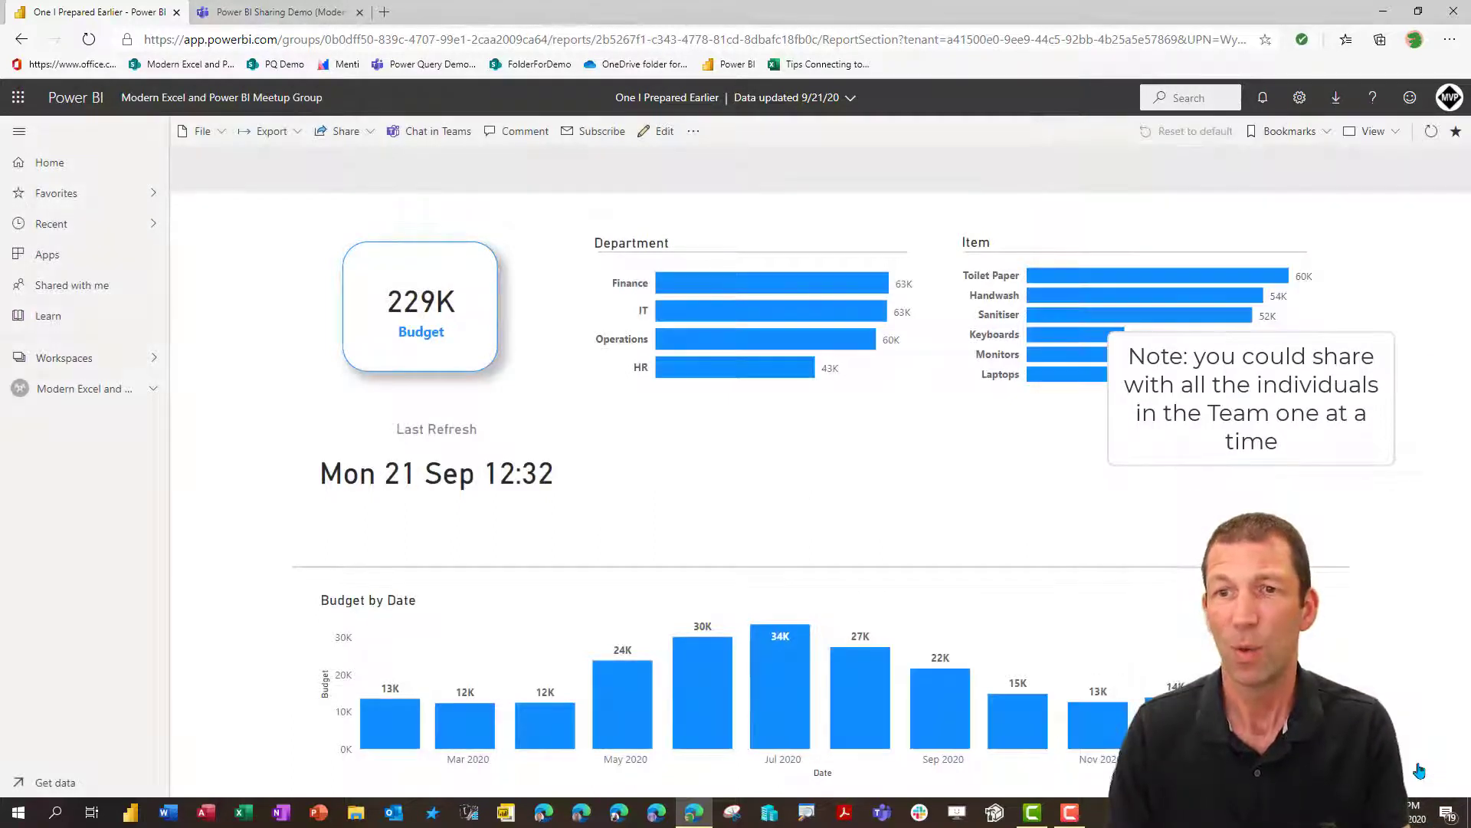
# Return to the Meetup Group workspace, type 'modern' in the Access pane's name field, then clear it.
pyautogui.click(107, 388)
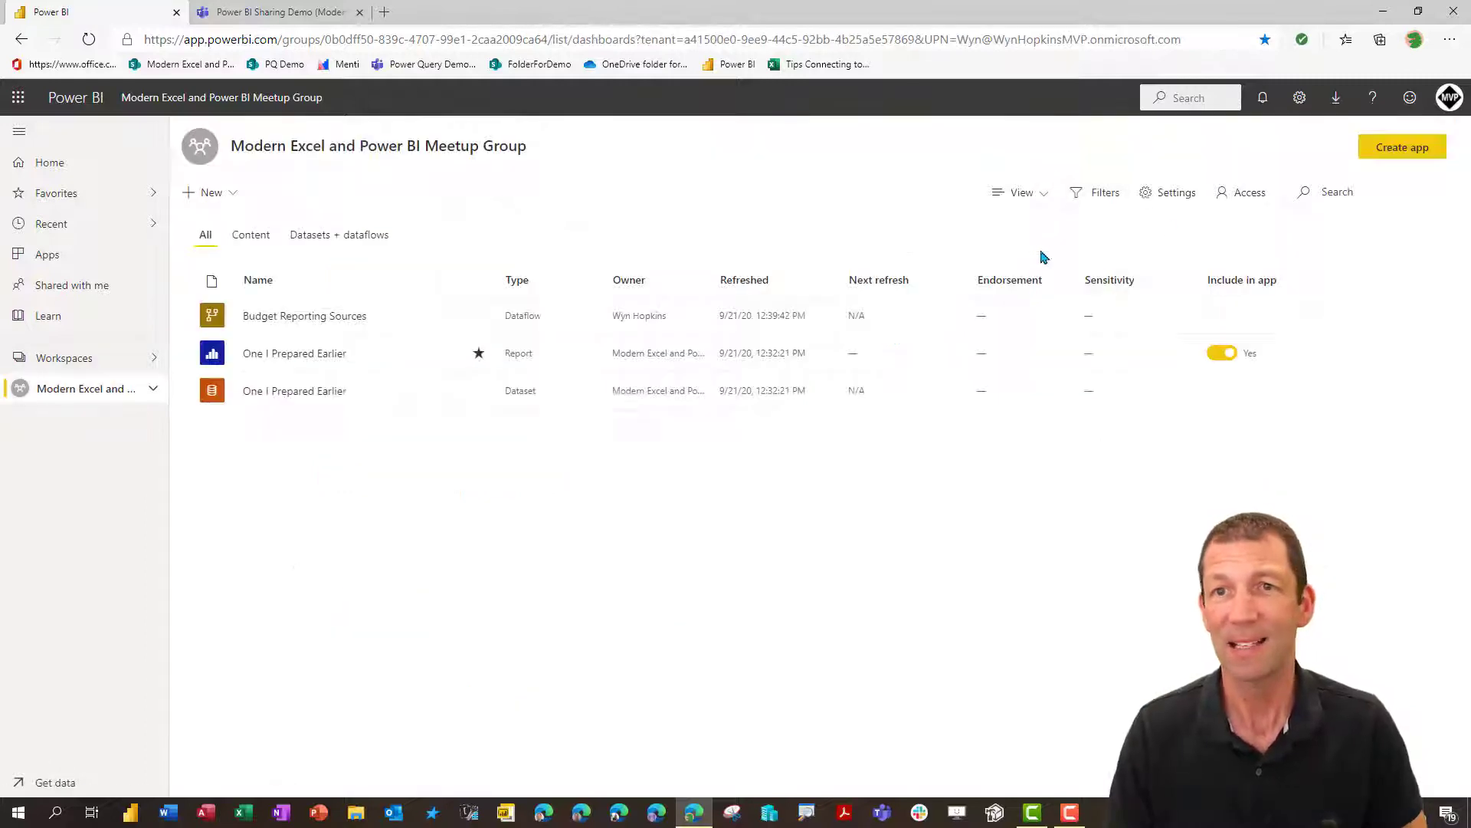
pyautogui.click(1253, 196)
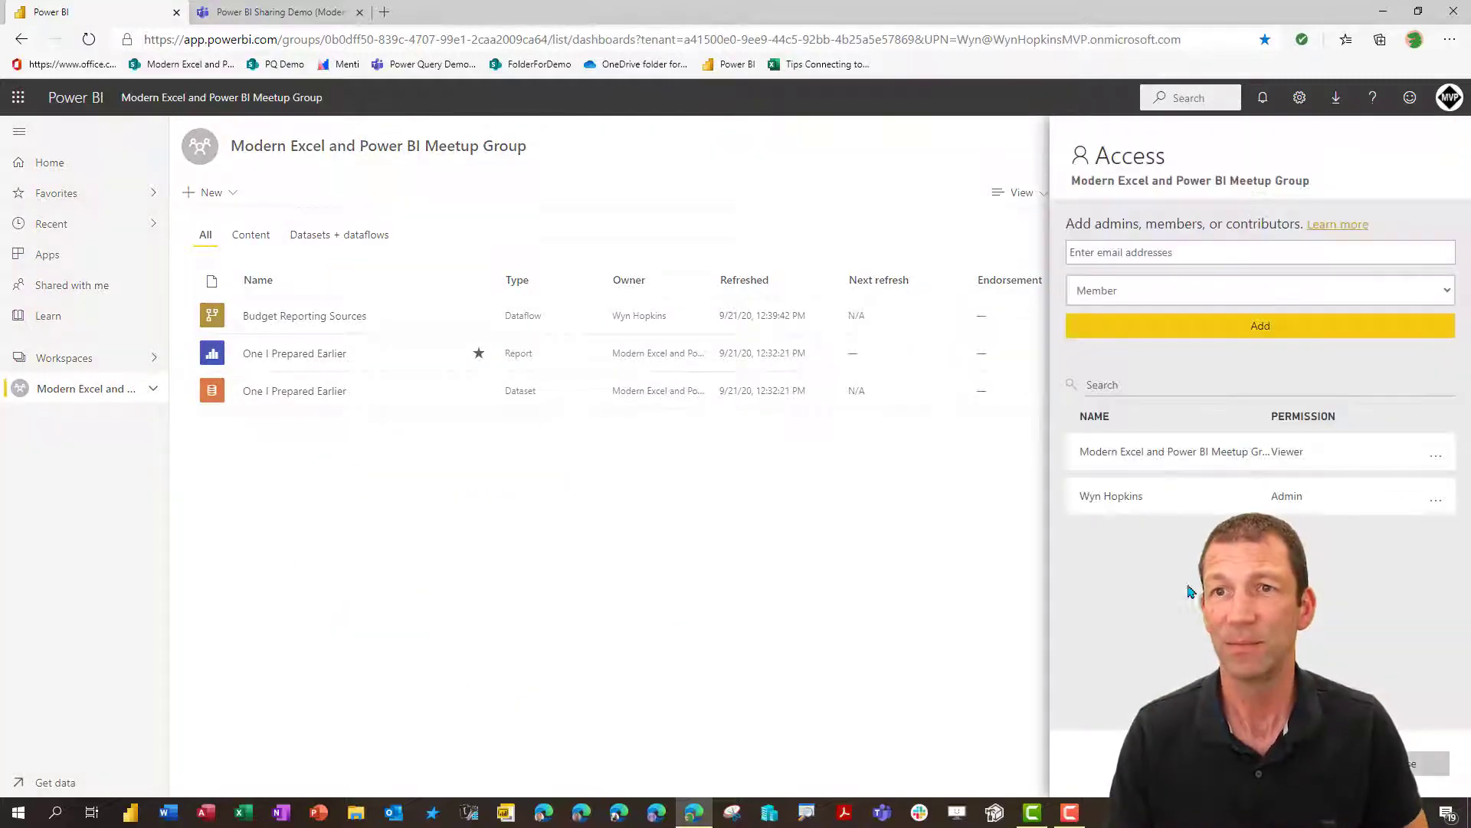
pyautogui.click(1129, 253)
pyautogui.write('m')
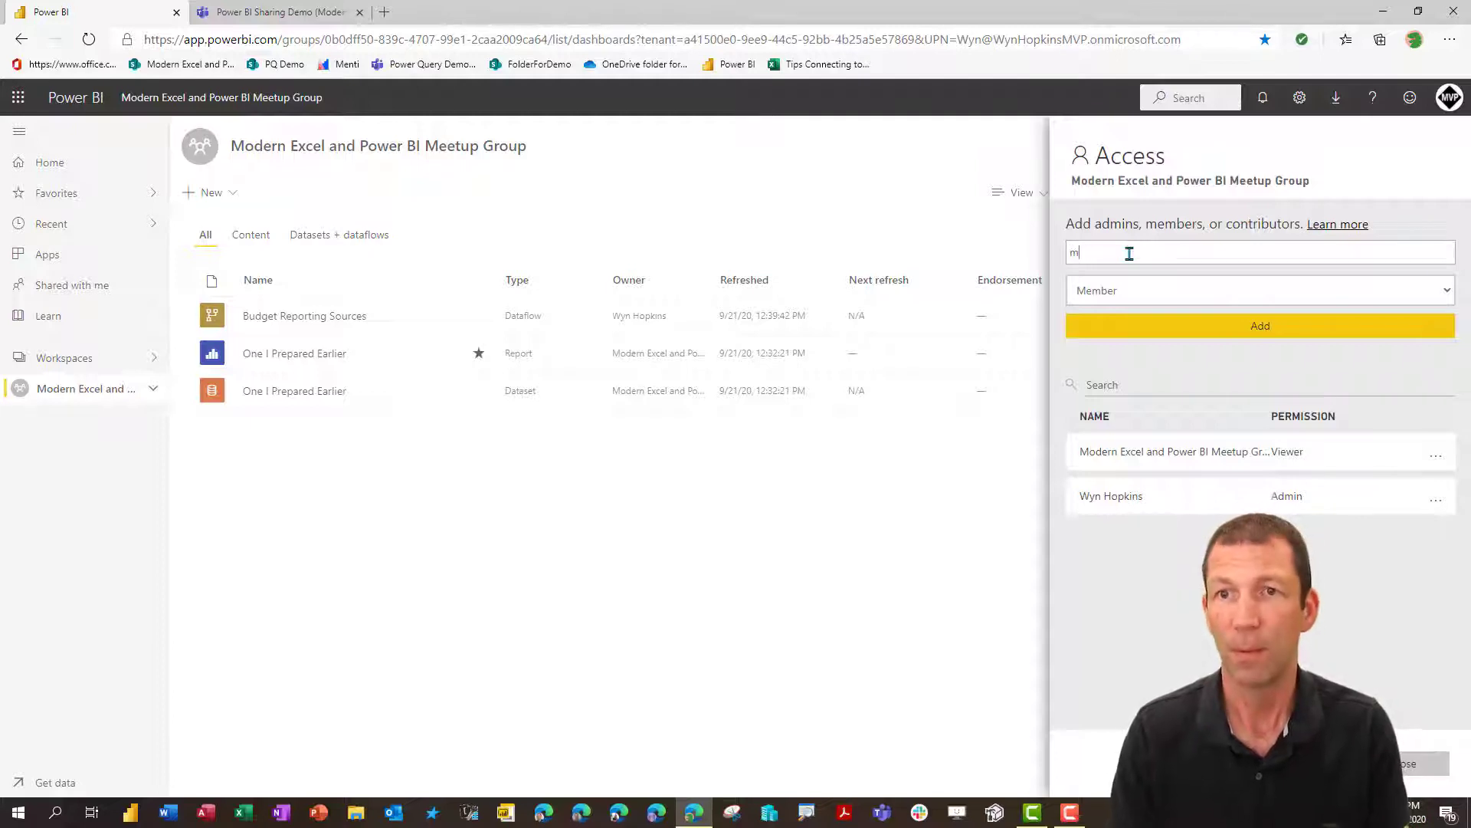
pyautogui.write('odern')
pyautogui.press('BackSpace')
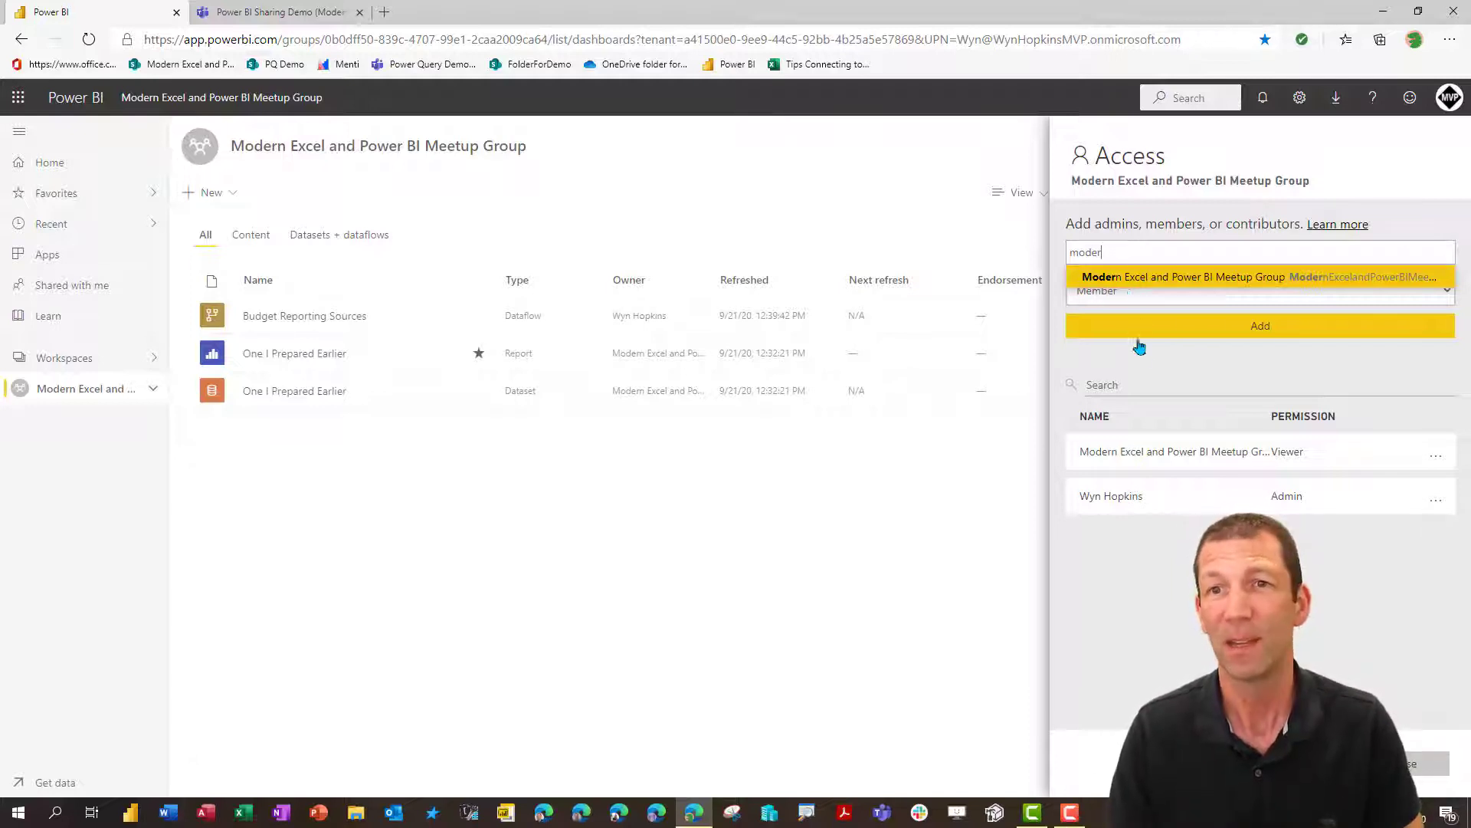
pyautogui.press('BackSpace')
pyautogui.press('BackSpace')
pyautogui.press('BackSpace')
pyautogui.press('BackSpace')
pyautogui.press('BackSpace')
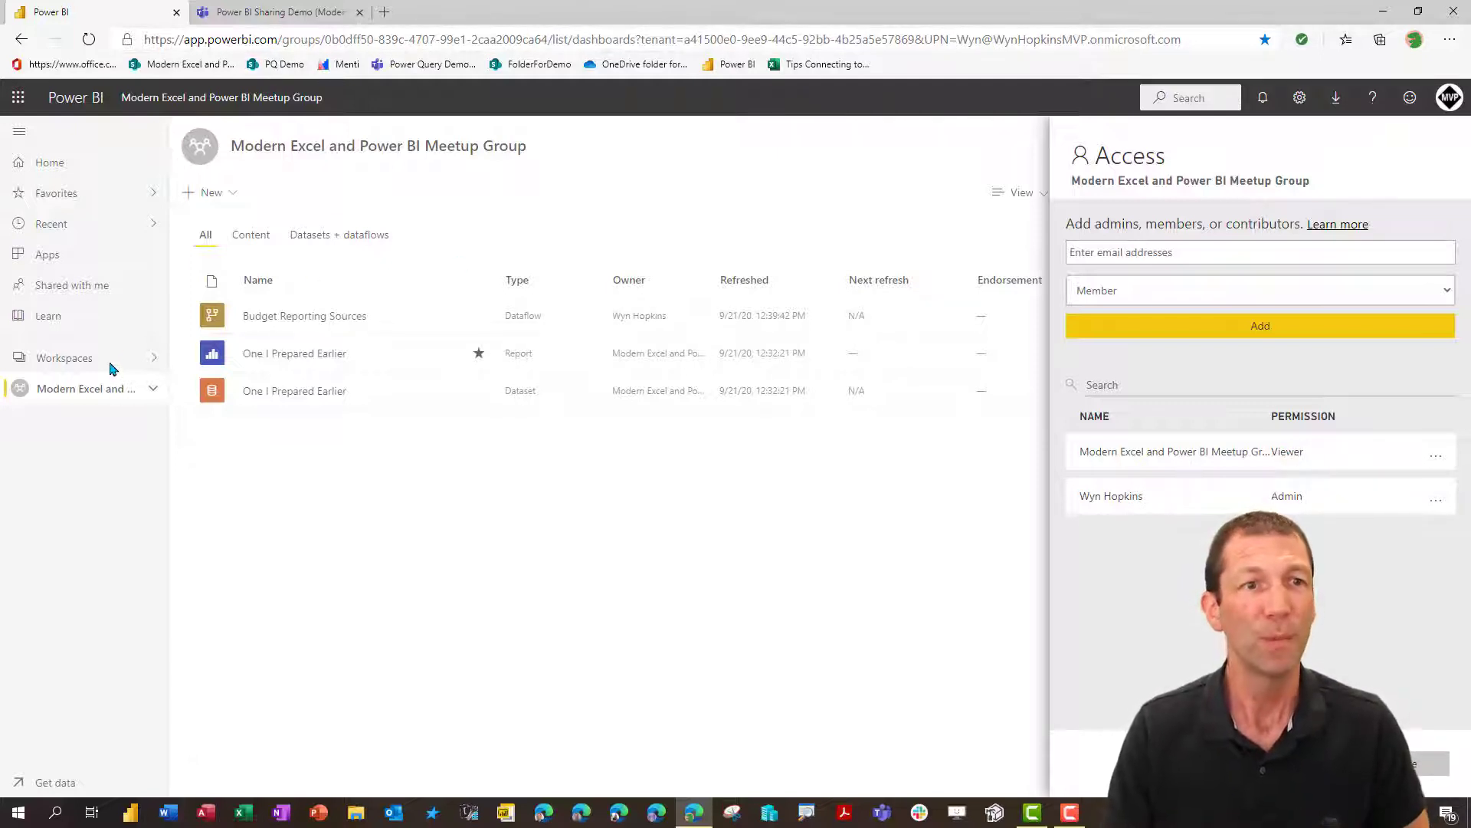
# Create an app for the Meetup Group workspace with description 'Demo' and a bright blue theme colour.
pyautogui.click(500, 549)
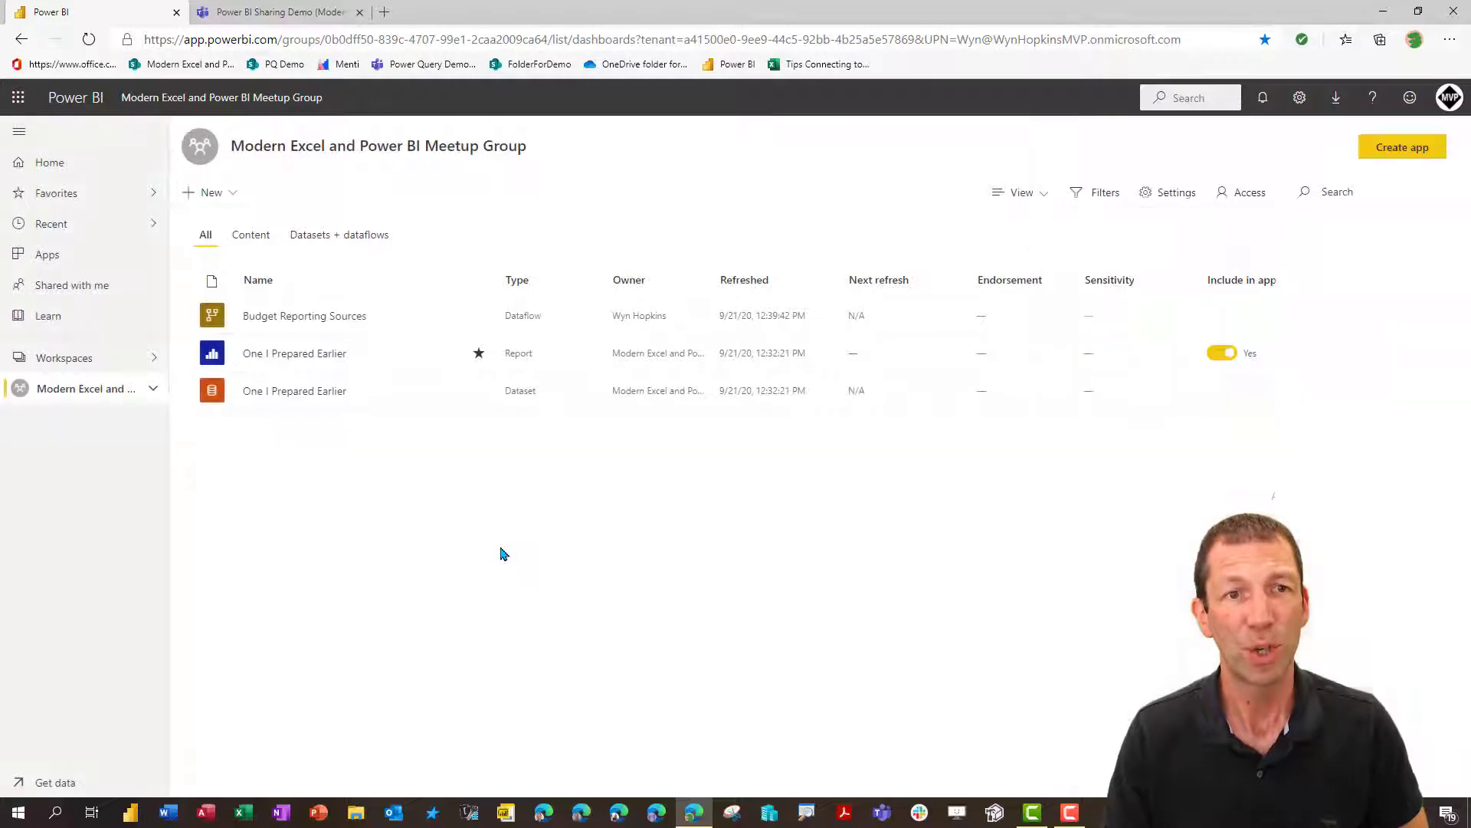
pyautogui.click(1379, 147)
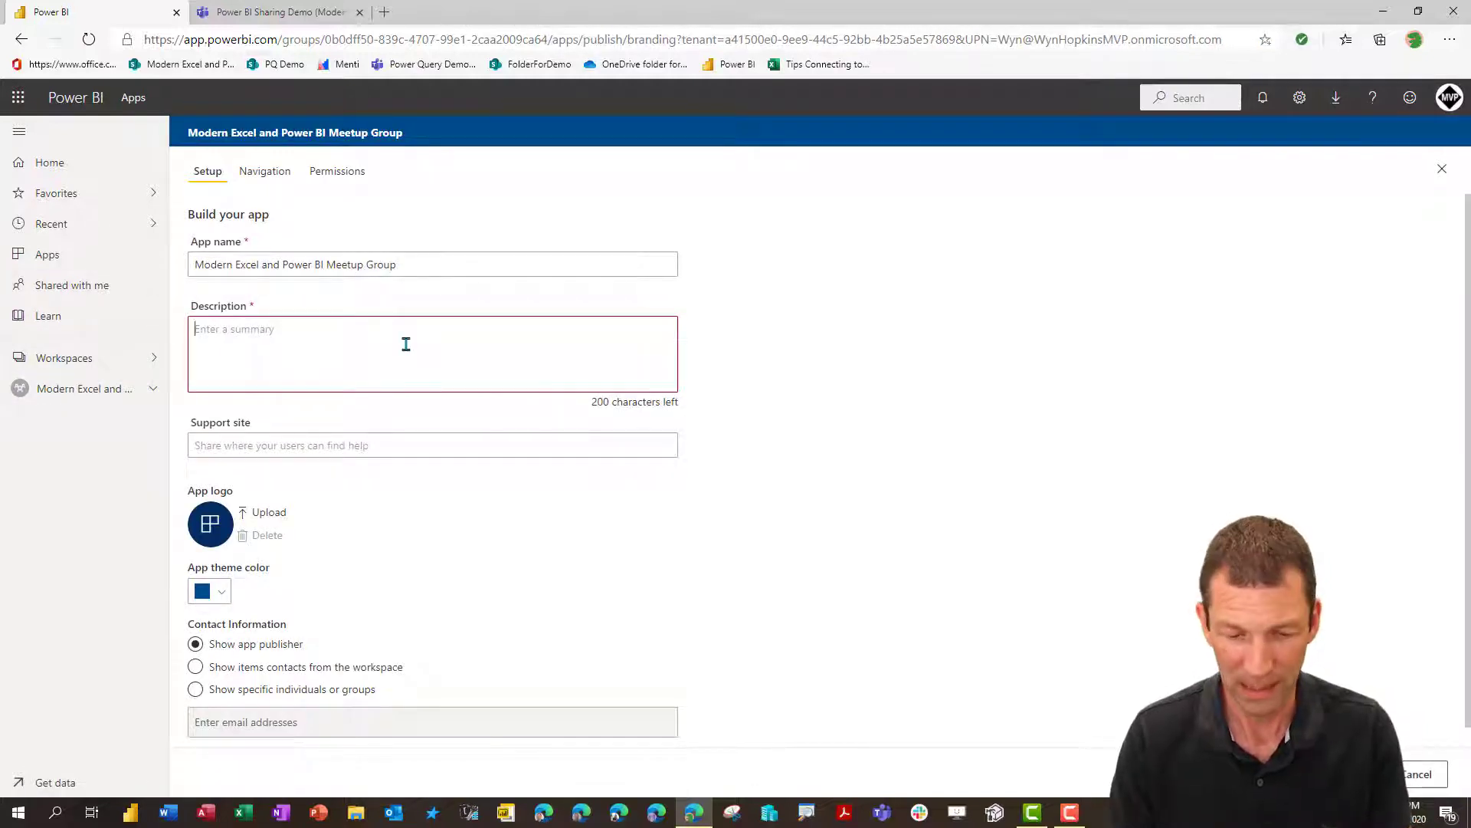
pyautogui.write('Dmeo')
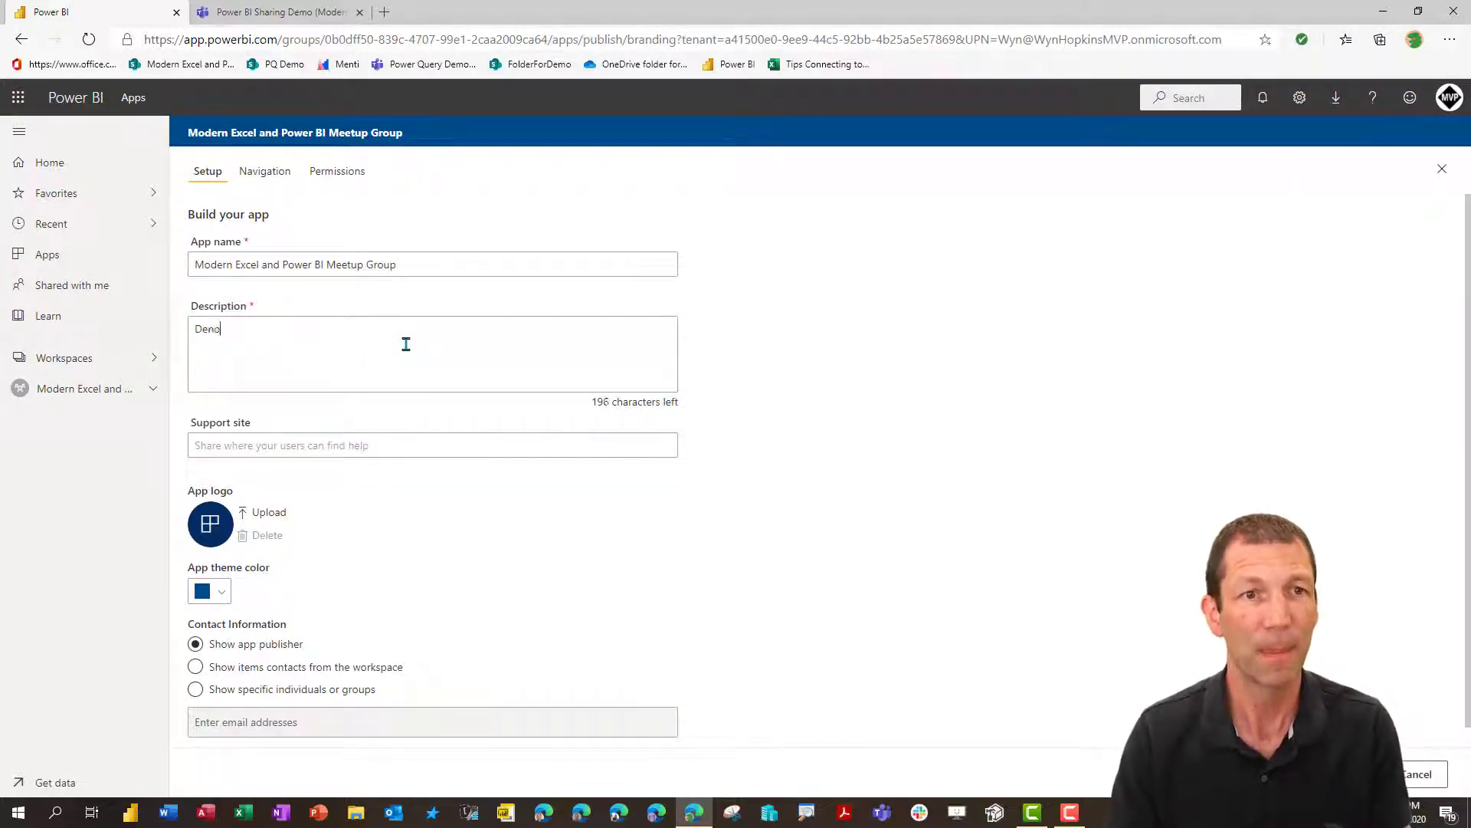
pyautogui.press('BackSpace')
pyautogui.press('BackSpace')
pyautogui.write('mo')
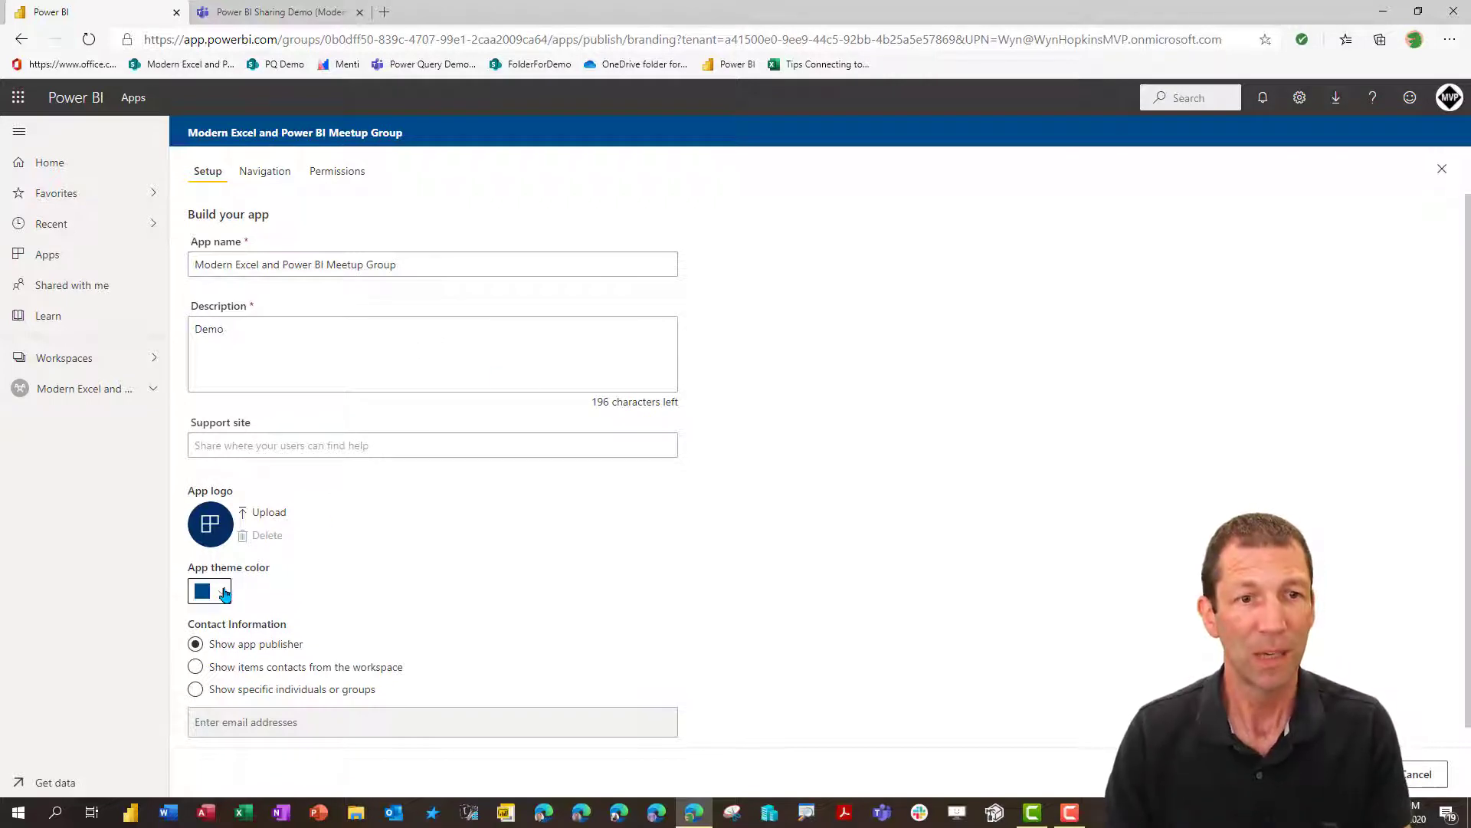
pyautogui.click(224, 594)
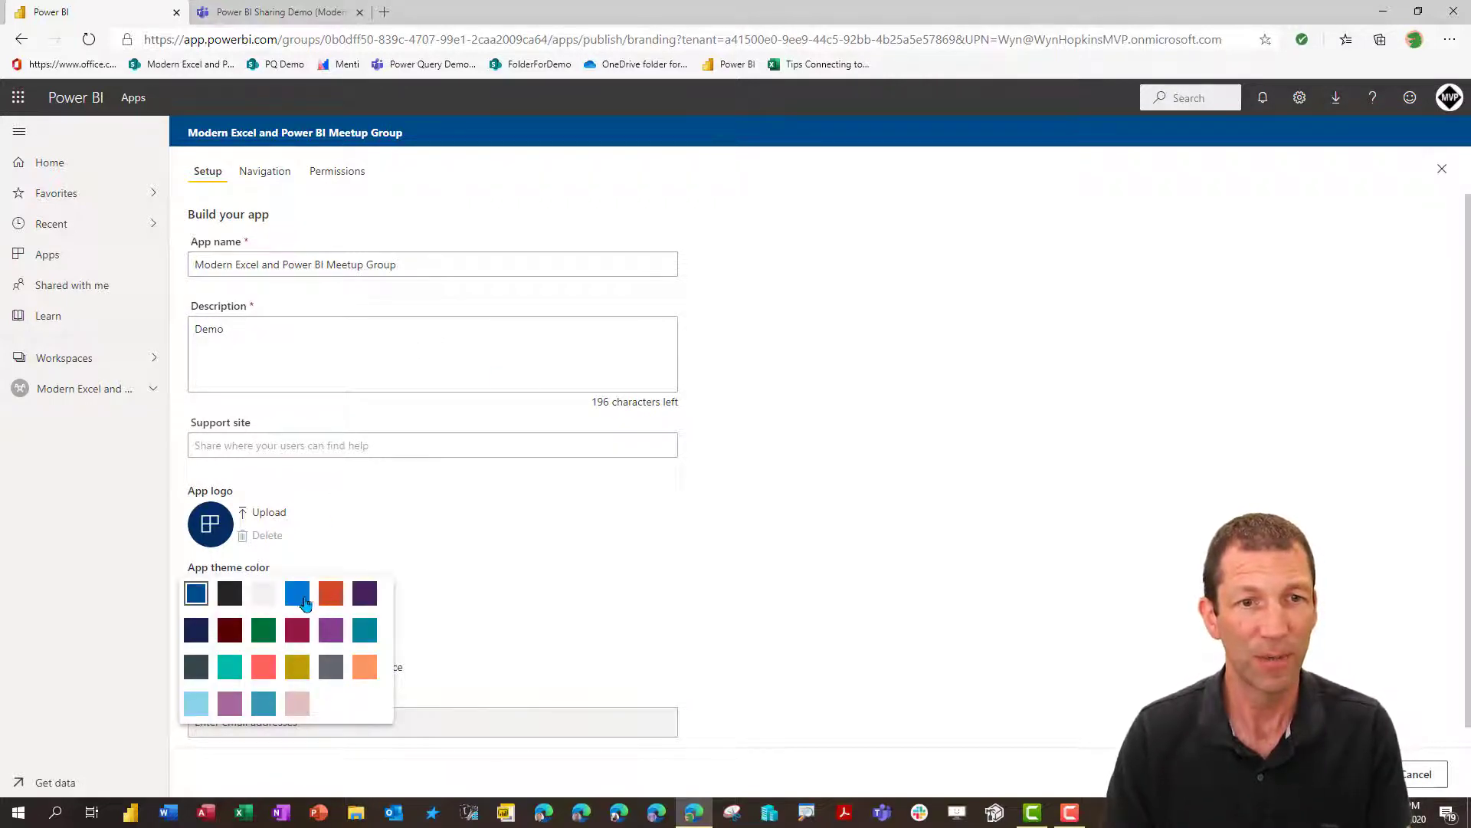
pyautogui.click(306, 603)
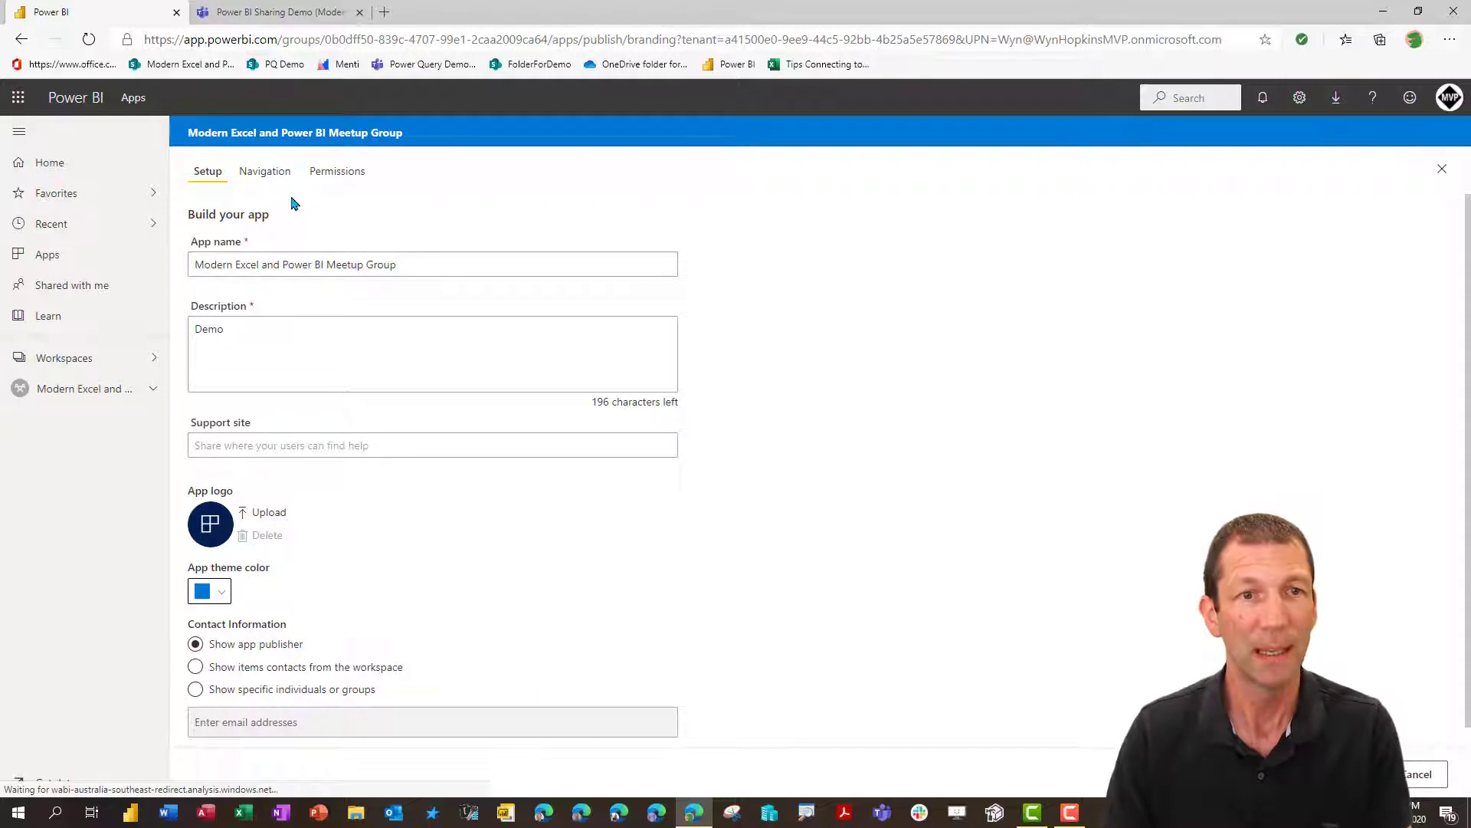
# Give the Modern Excel and Power BI Meetup Group access to the app.
pyautogui.click(267, 173)
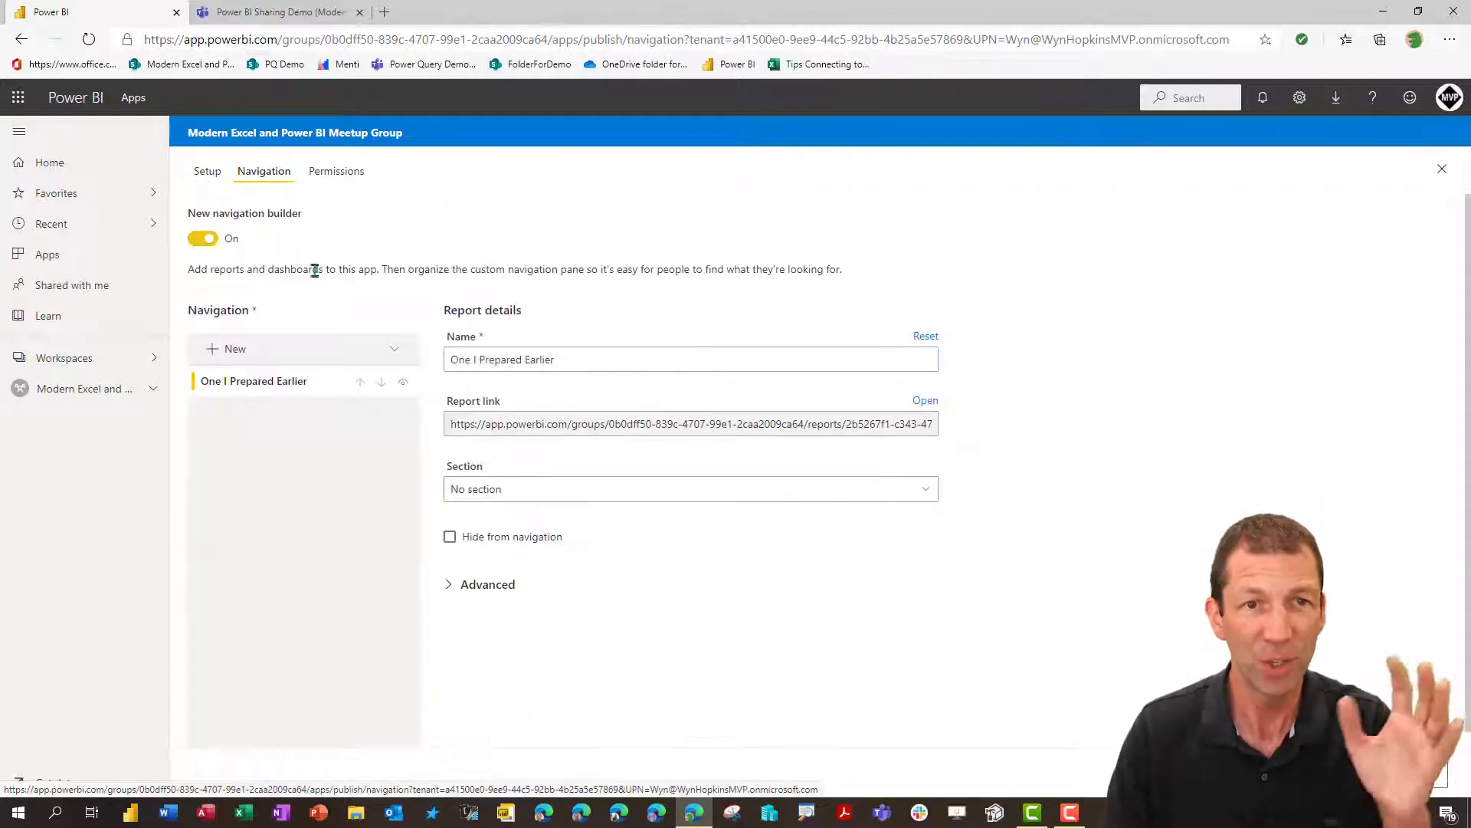
pyautogui.click(335, 172)
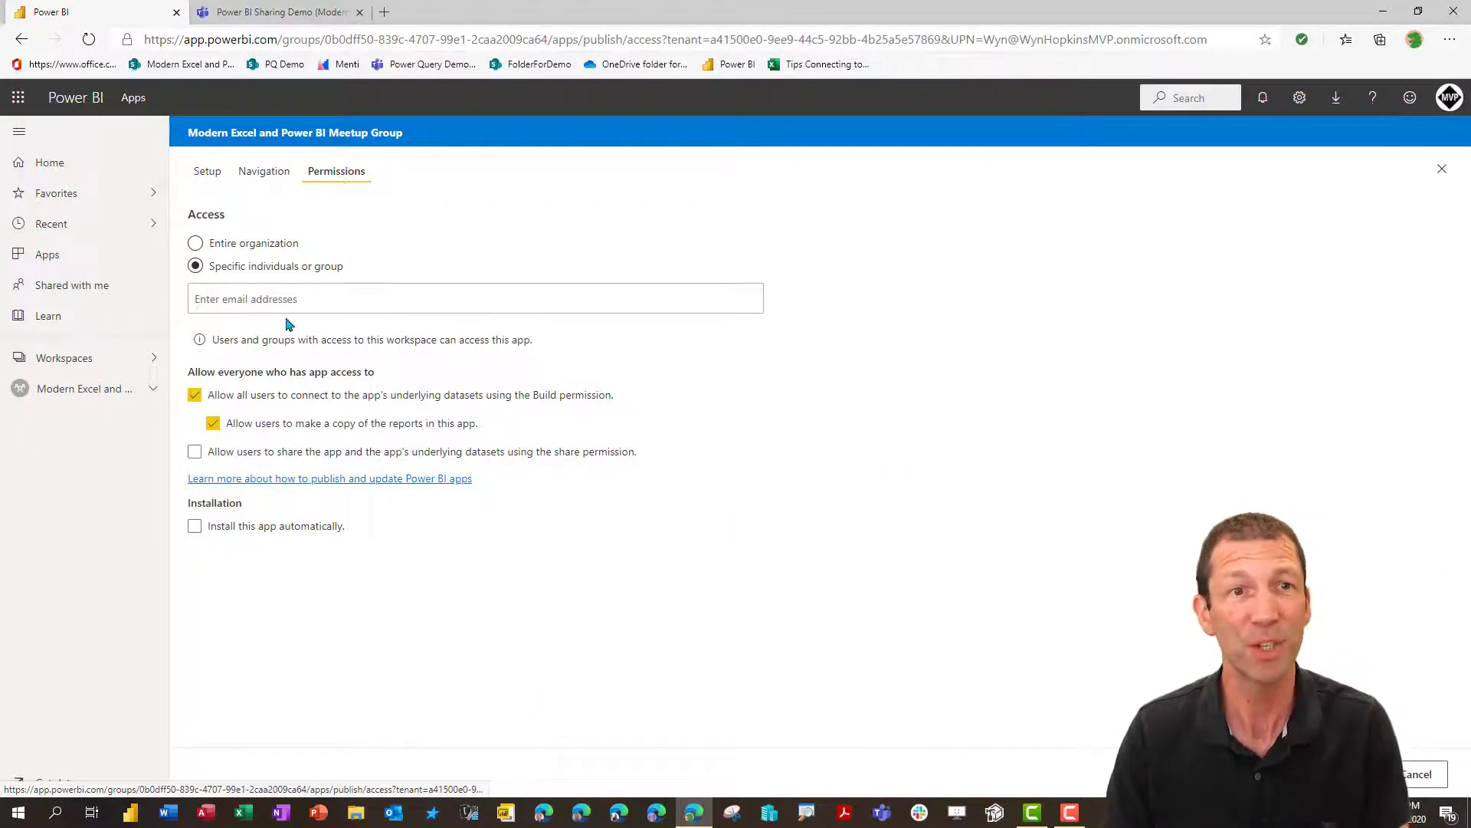
pyautogui.click(323, 311)
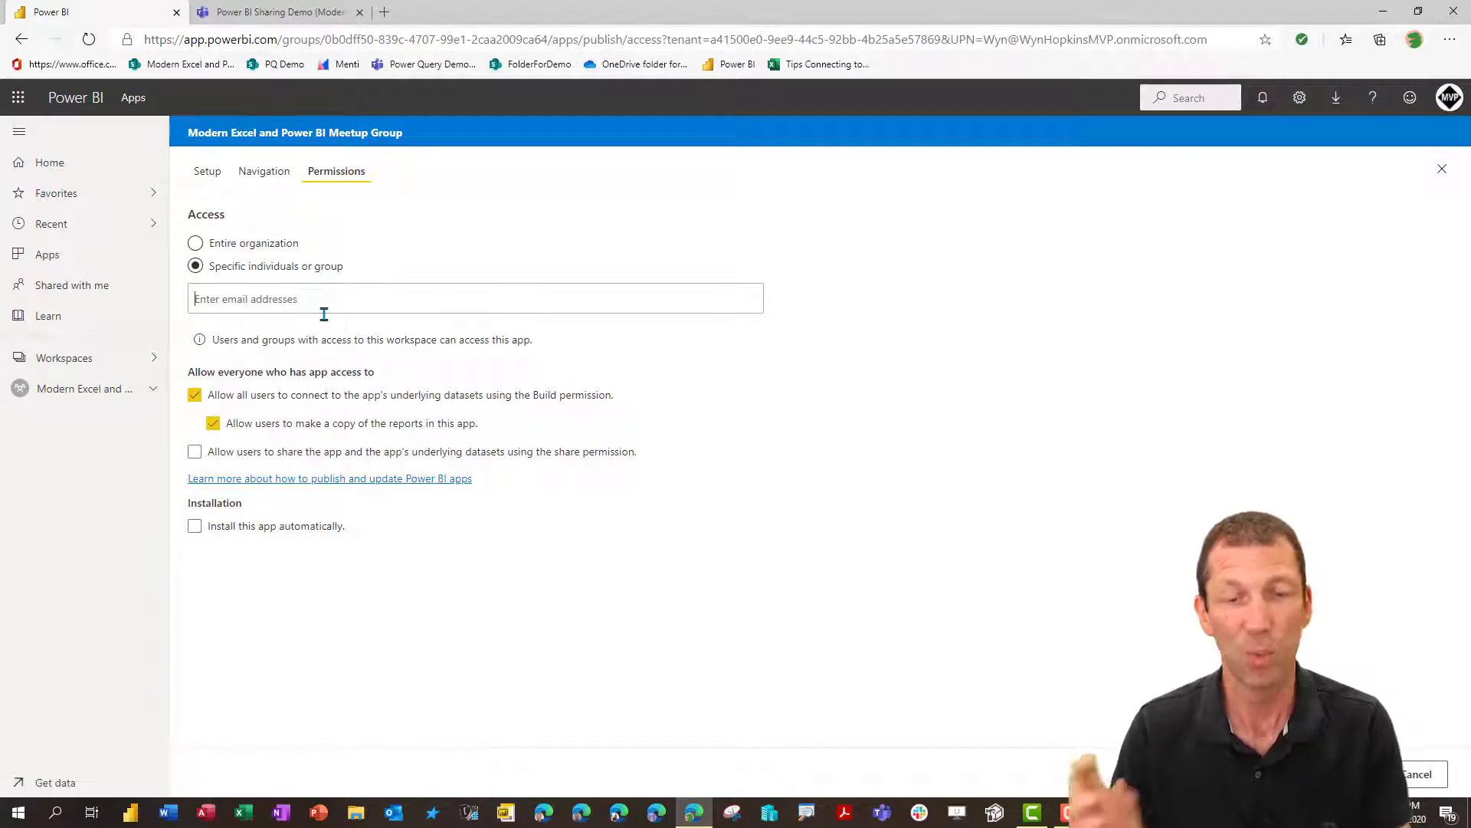
pyautogui.write('m')
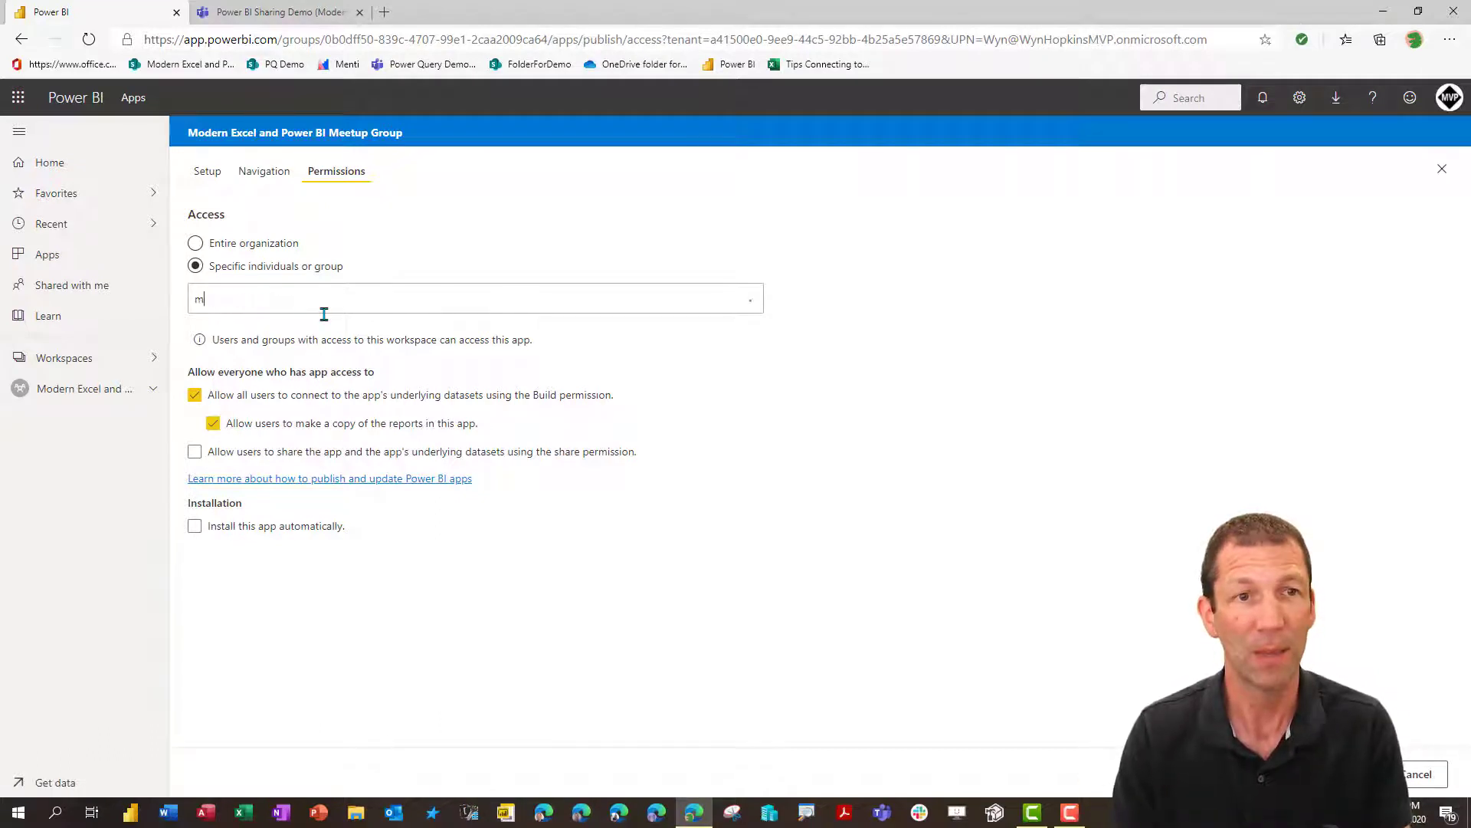
pyautogui.write('oder')
pyautogui.click(318, 331)
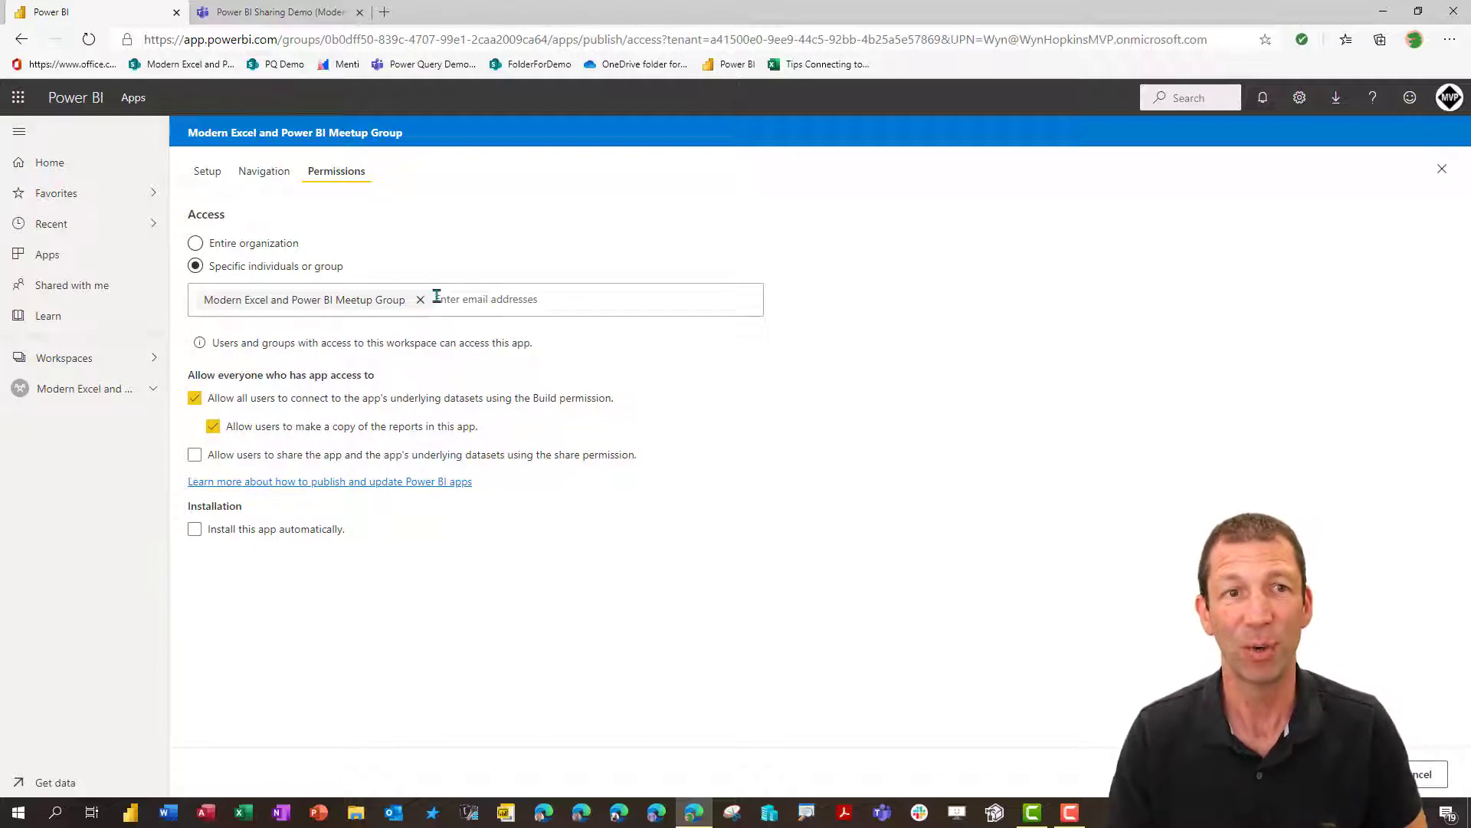
# Withhold Build permission, turn on automatic installation, and publish the app.
pyautogui.click(195, 398)
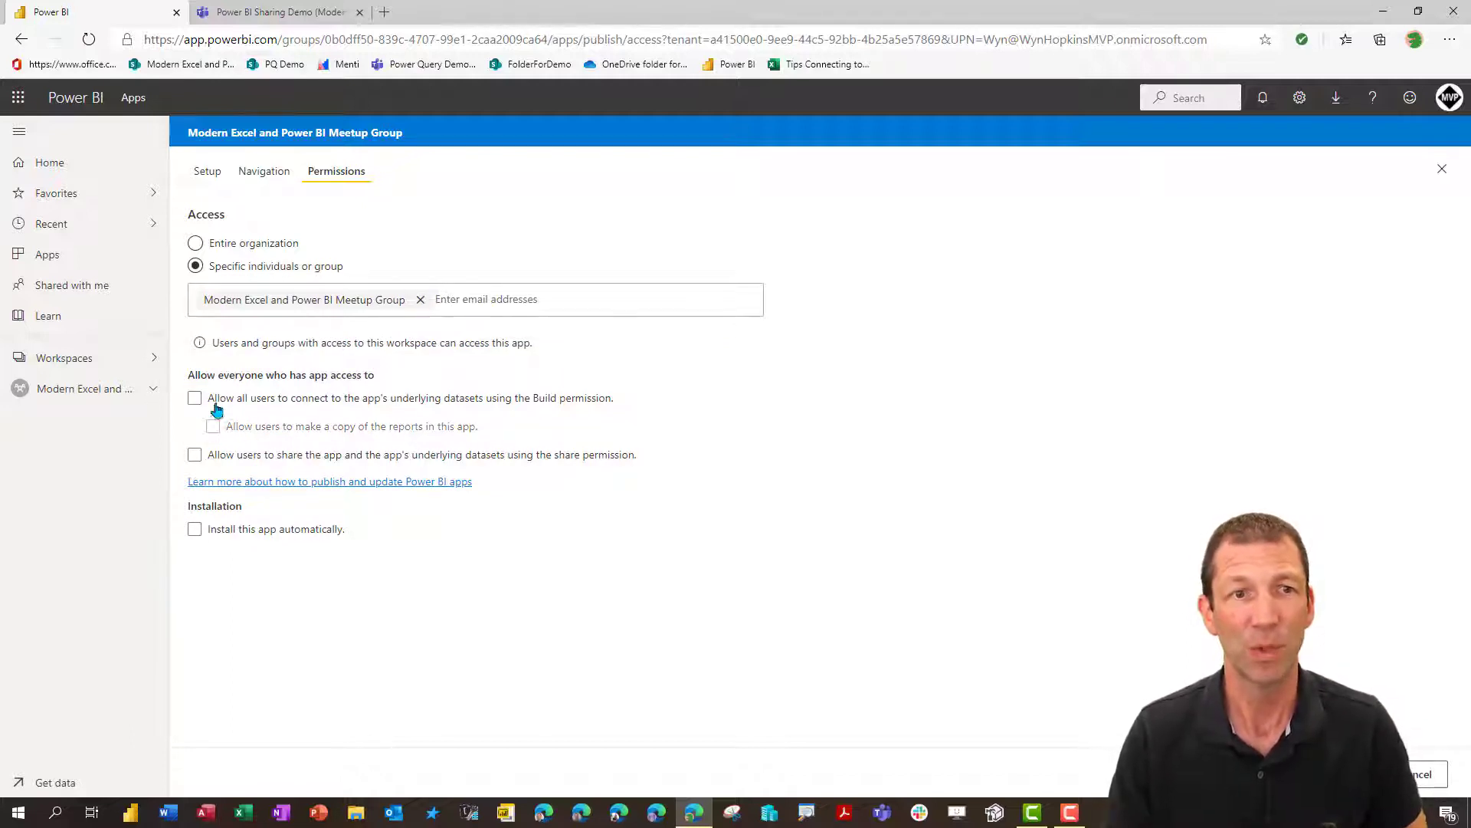
pyautogui.click(195, 532)
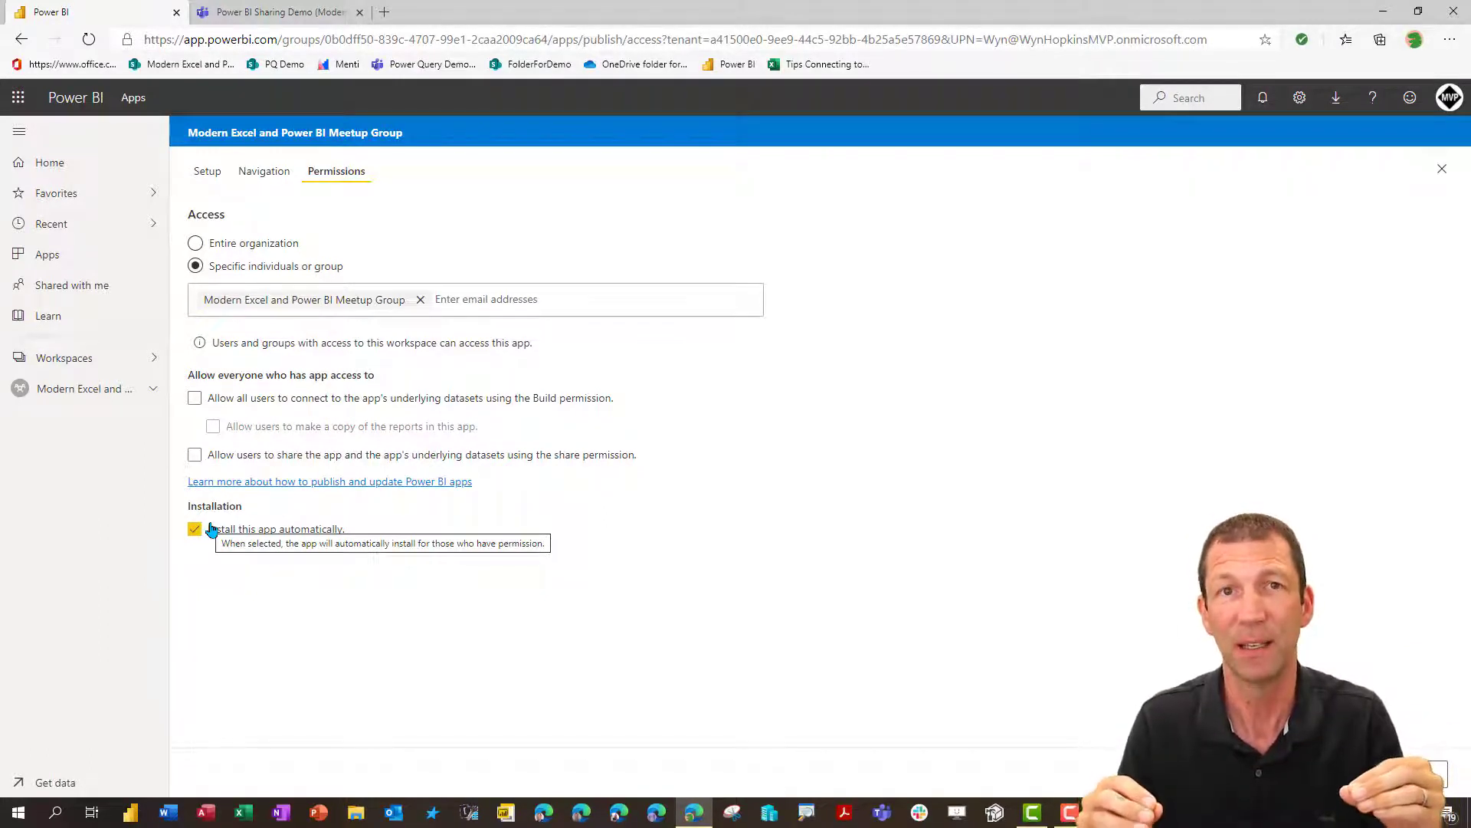
pyautogui.click(212, 529)
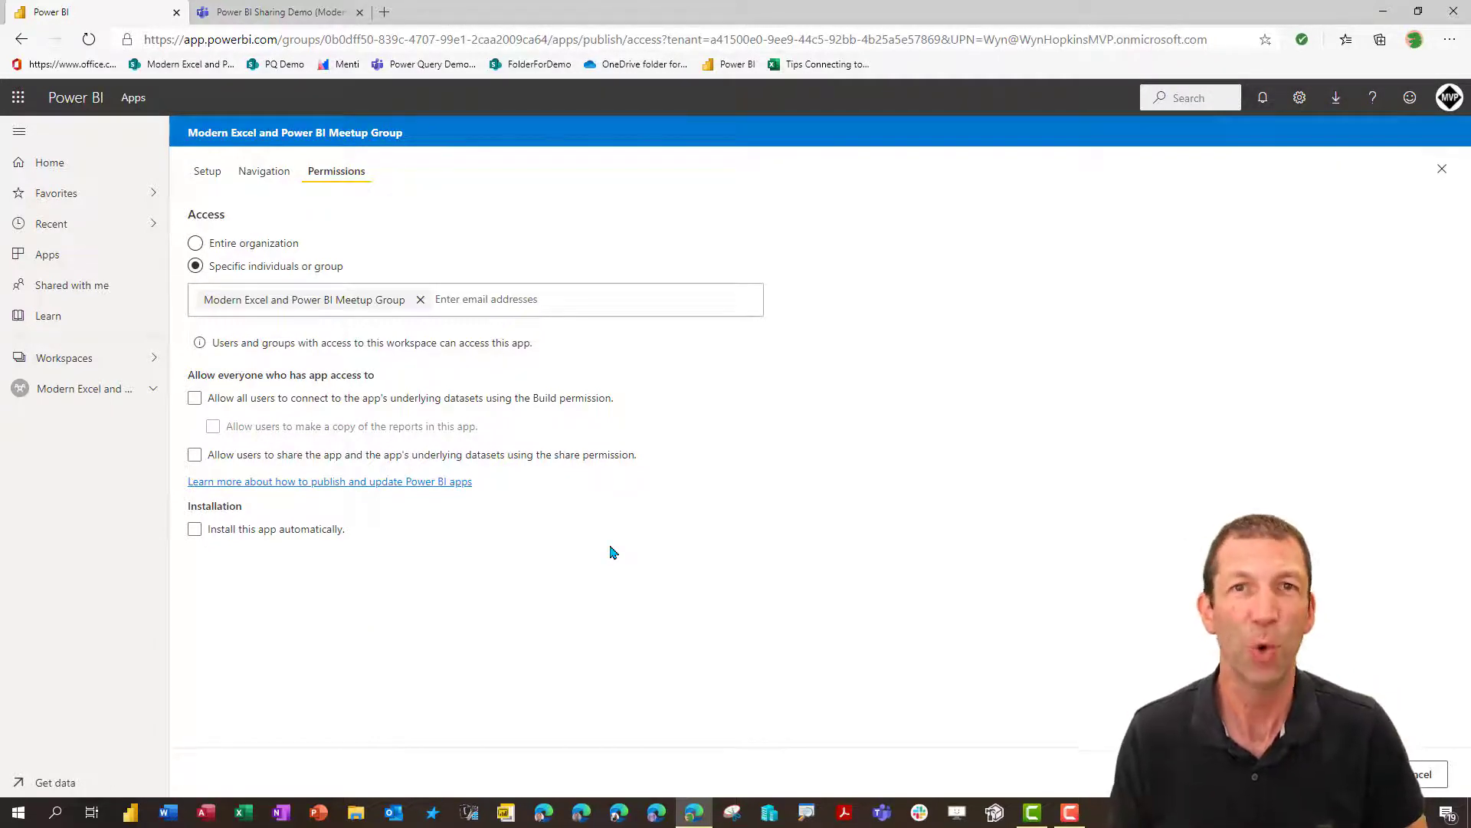
pyautogui.click(216, 534)
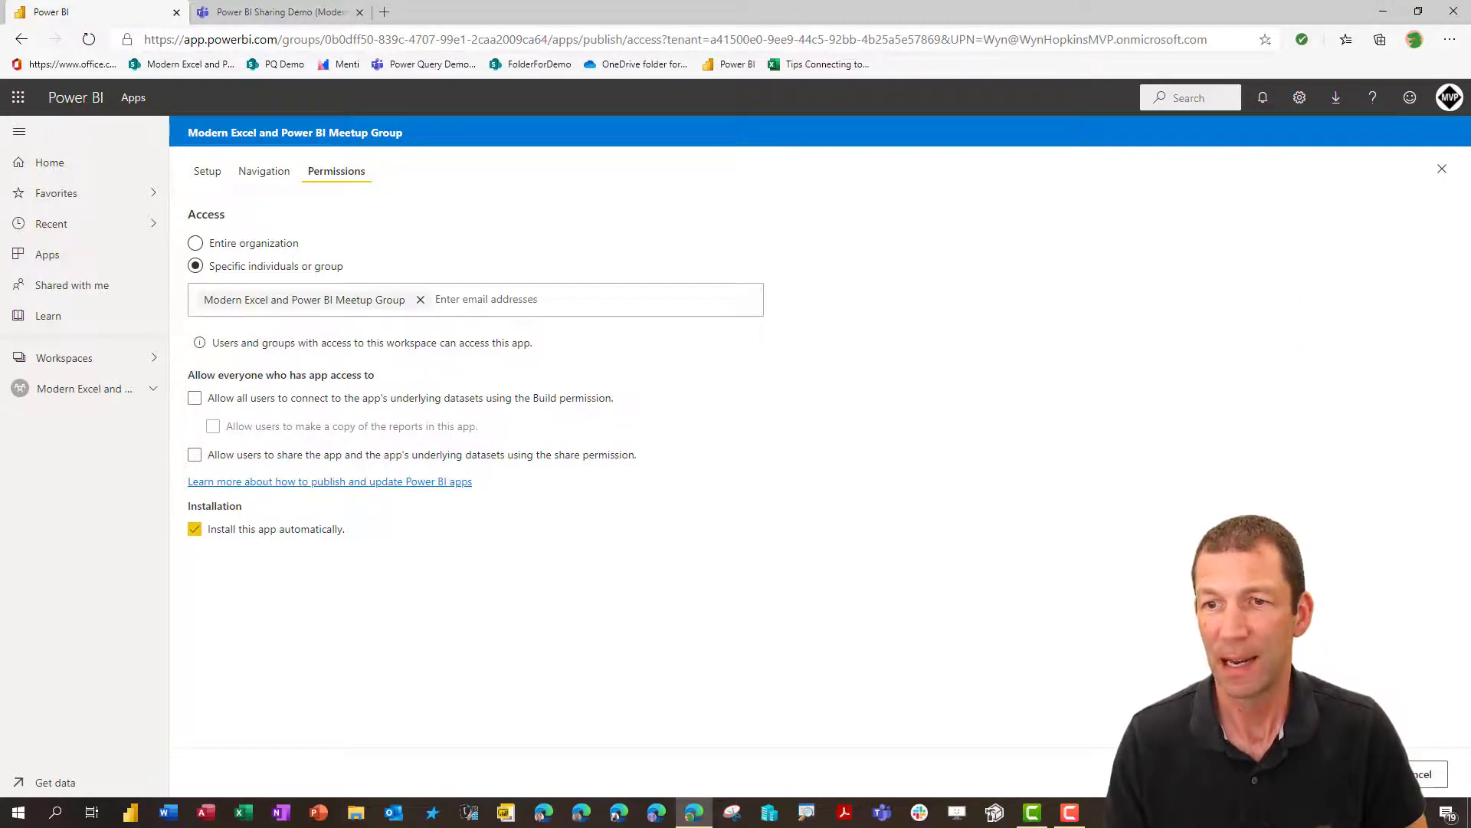
pyautogui.click(1349, 774)
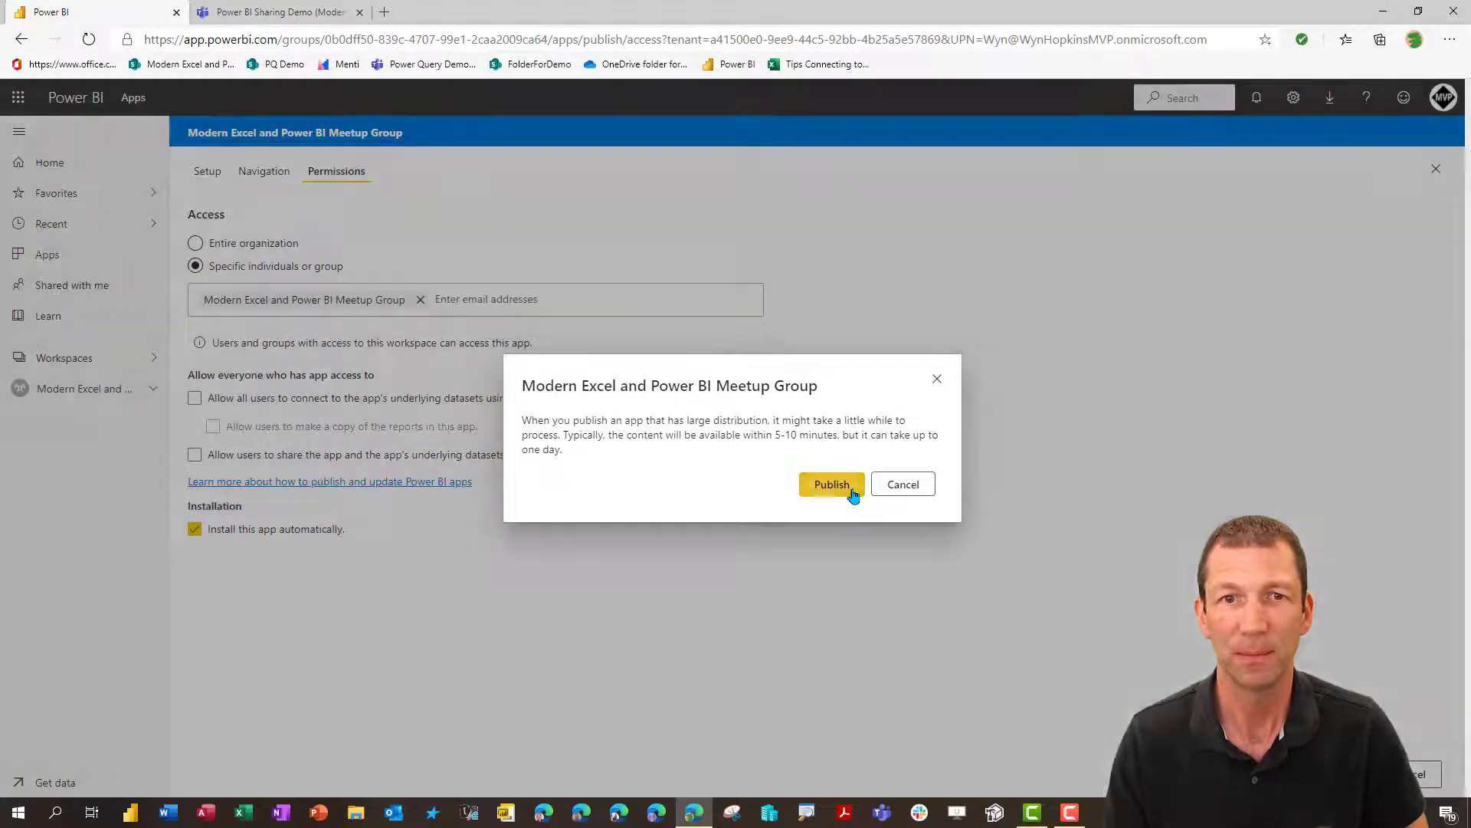
pyautogui.click(851, 487)
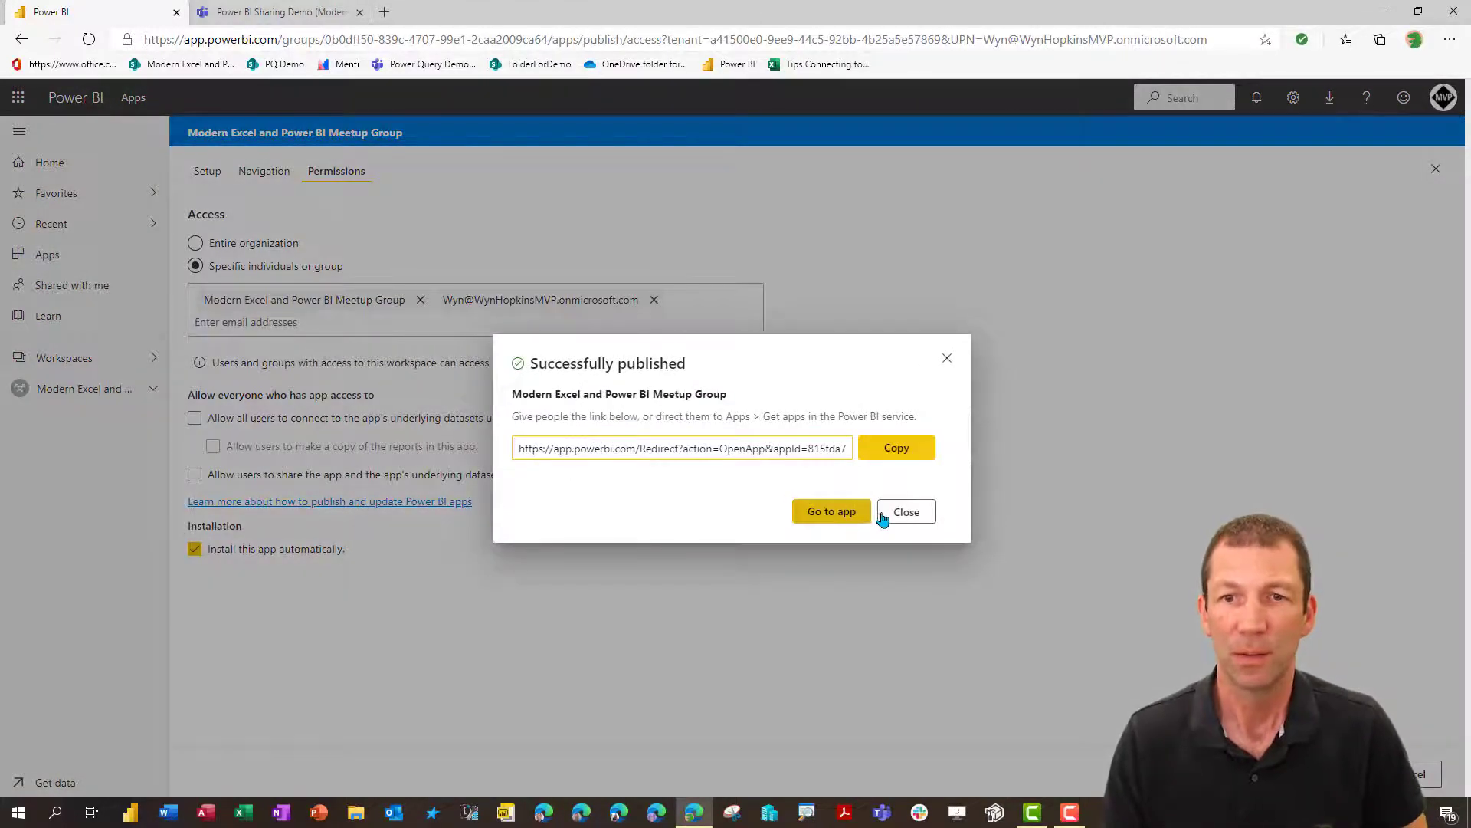
# Close the publish success message and return to the Power BI Sharing Demo channel in Teams.
pyautogui.click(904, 513)
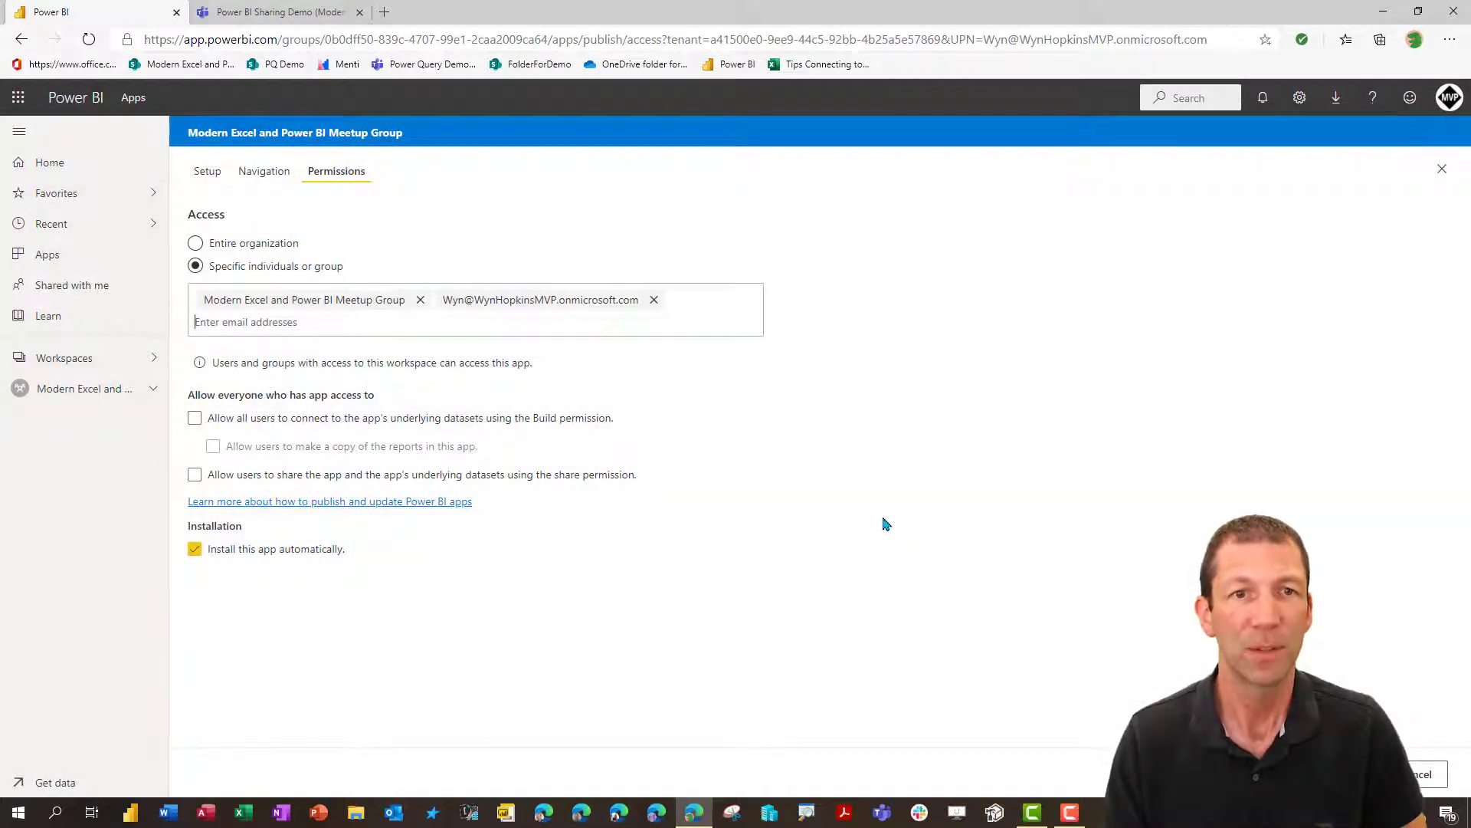
pyautogui.click(287, 12)
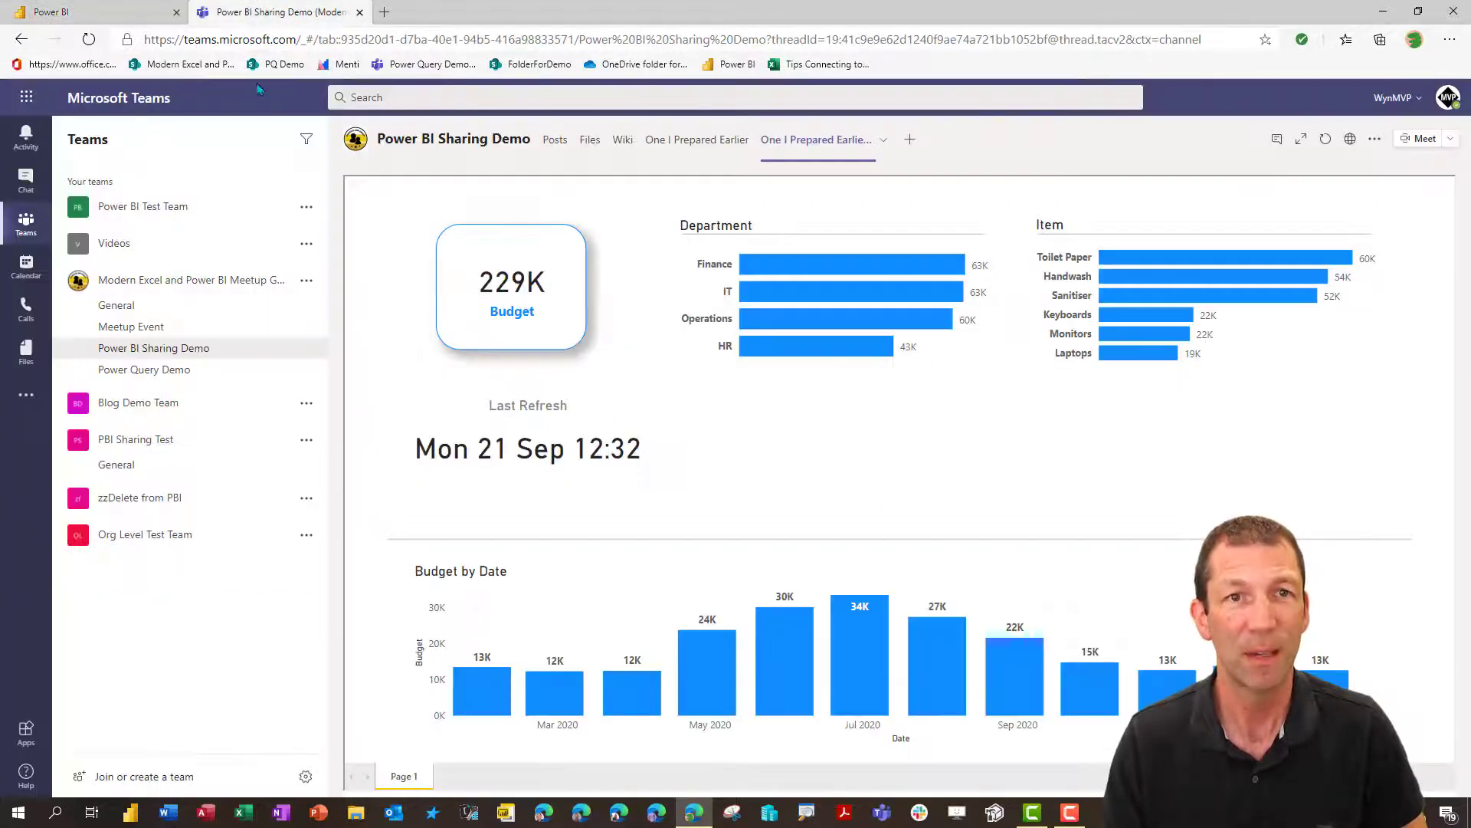
# Add a Power BI tab with the One I Prepared Earlier report from the Meetup Group app.
pyautogui.click(910, 145)
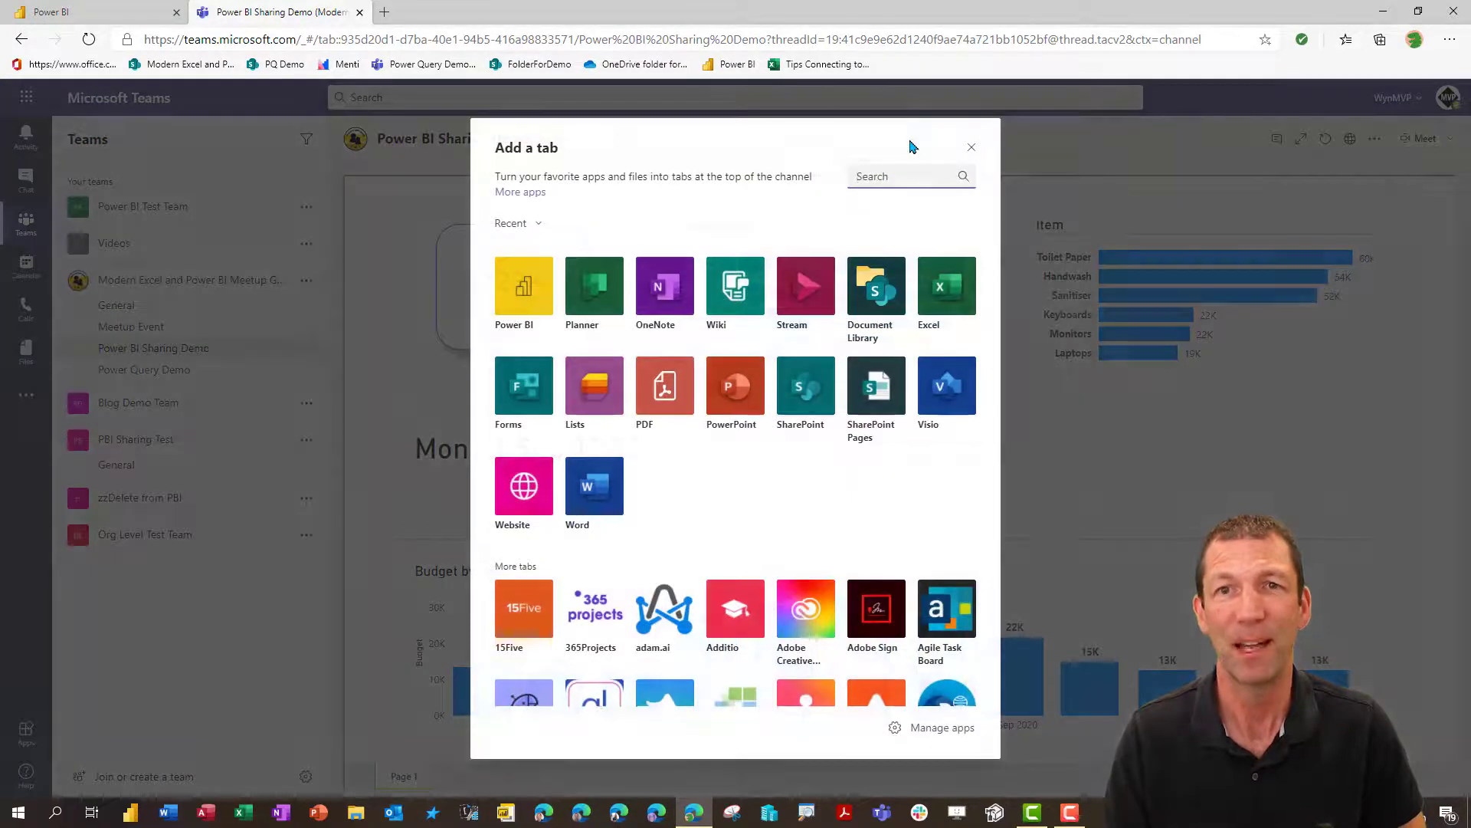
pyautogui.click(521, 291)
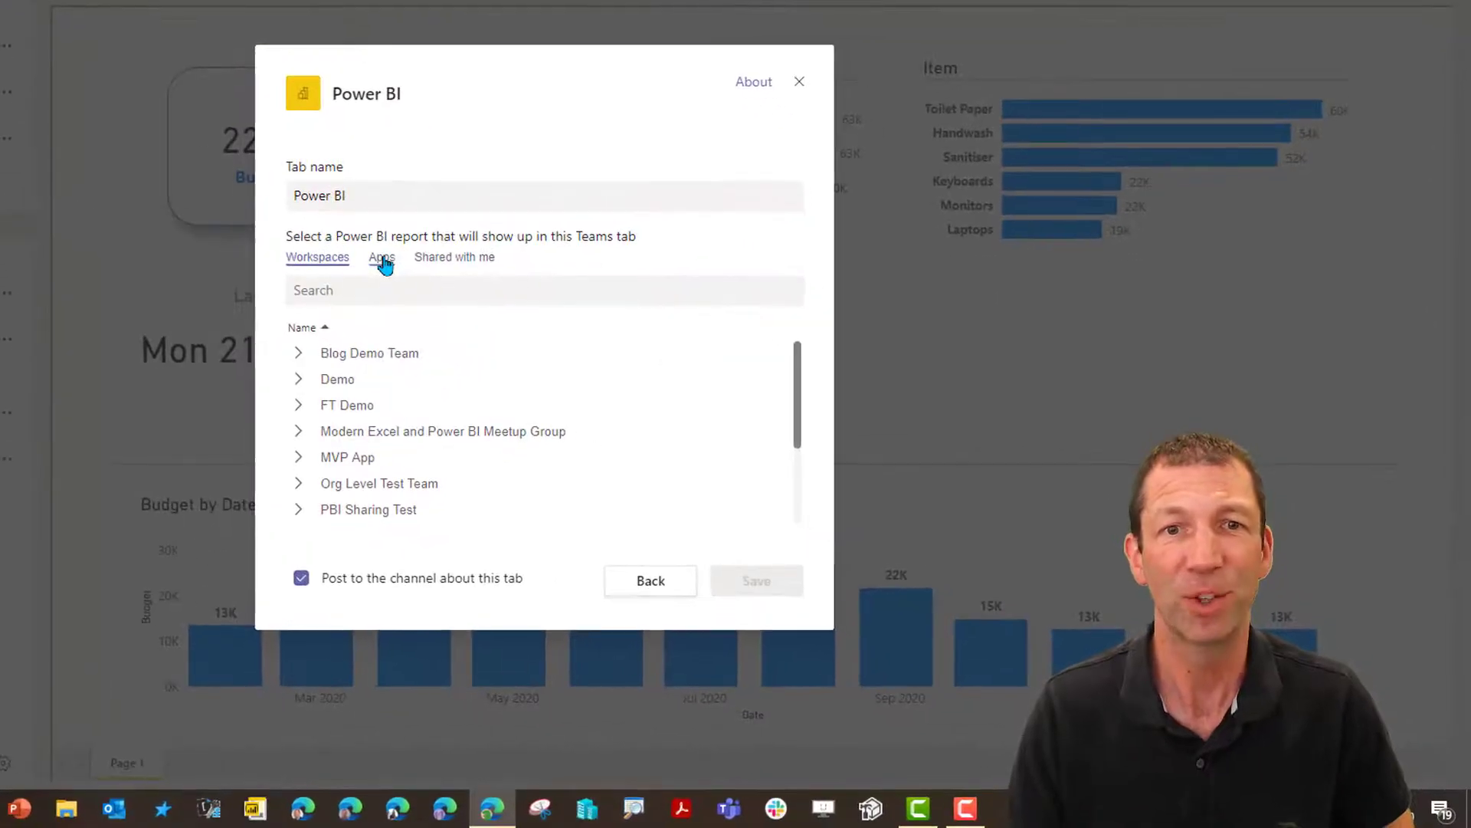
pyautogui.click(383, 259)
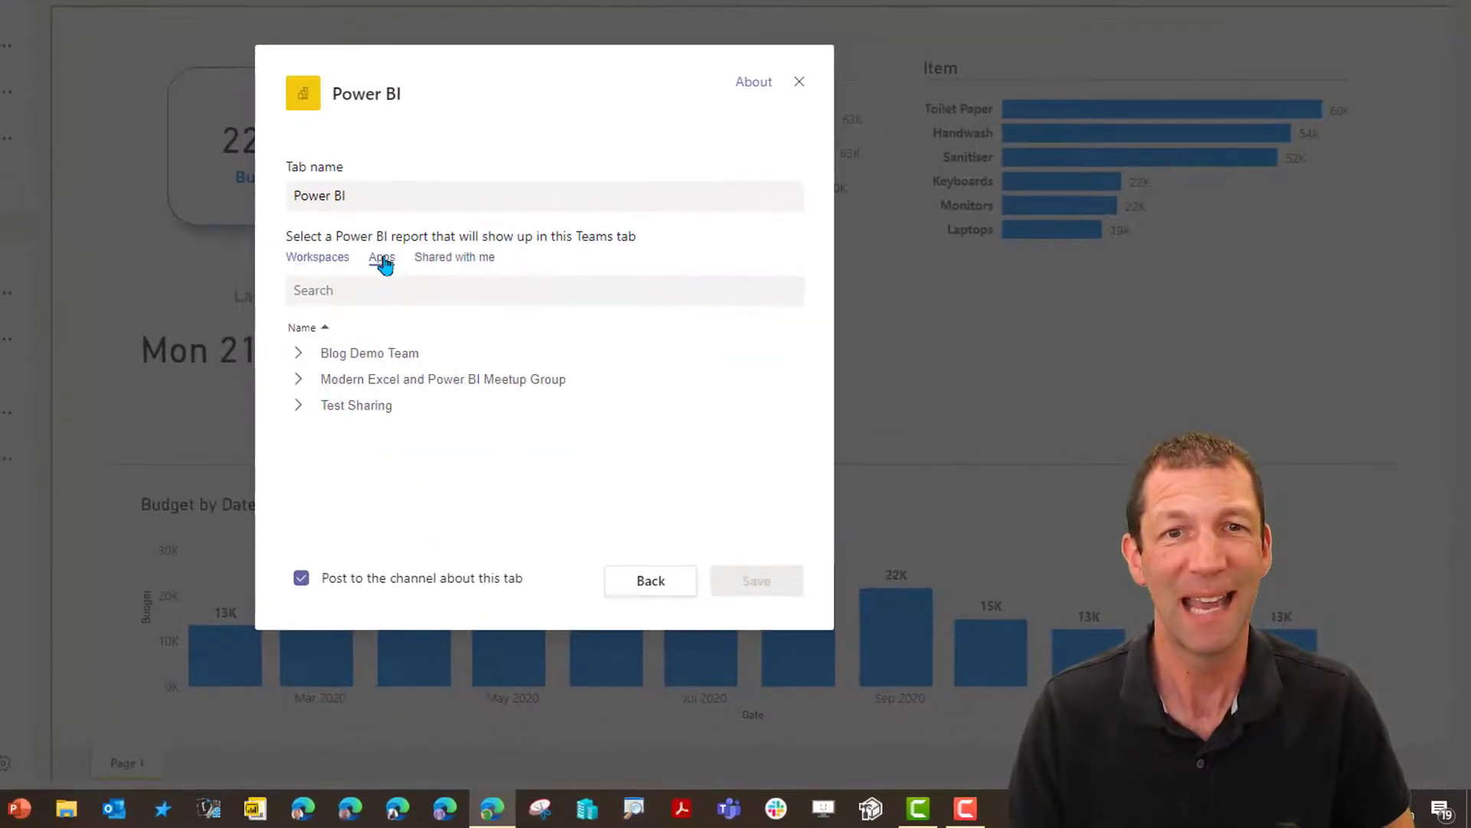
pyautogui.click(379, 383)
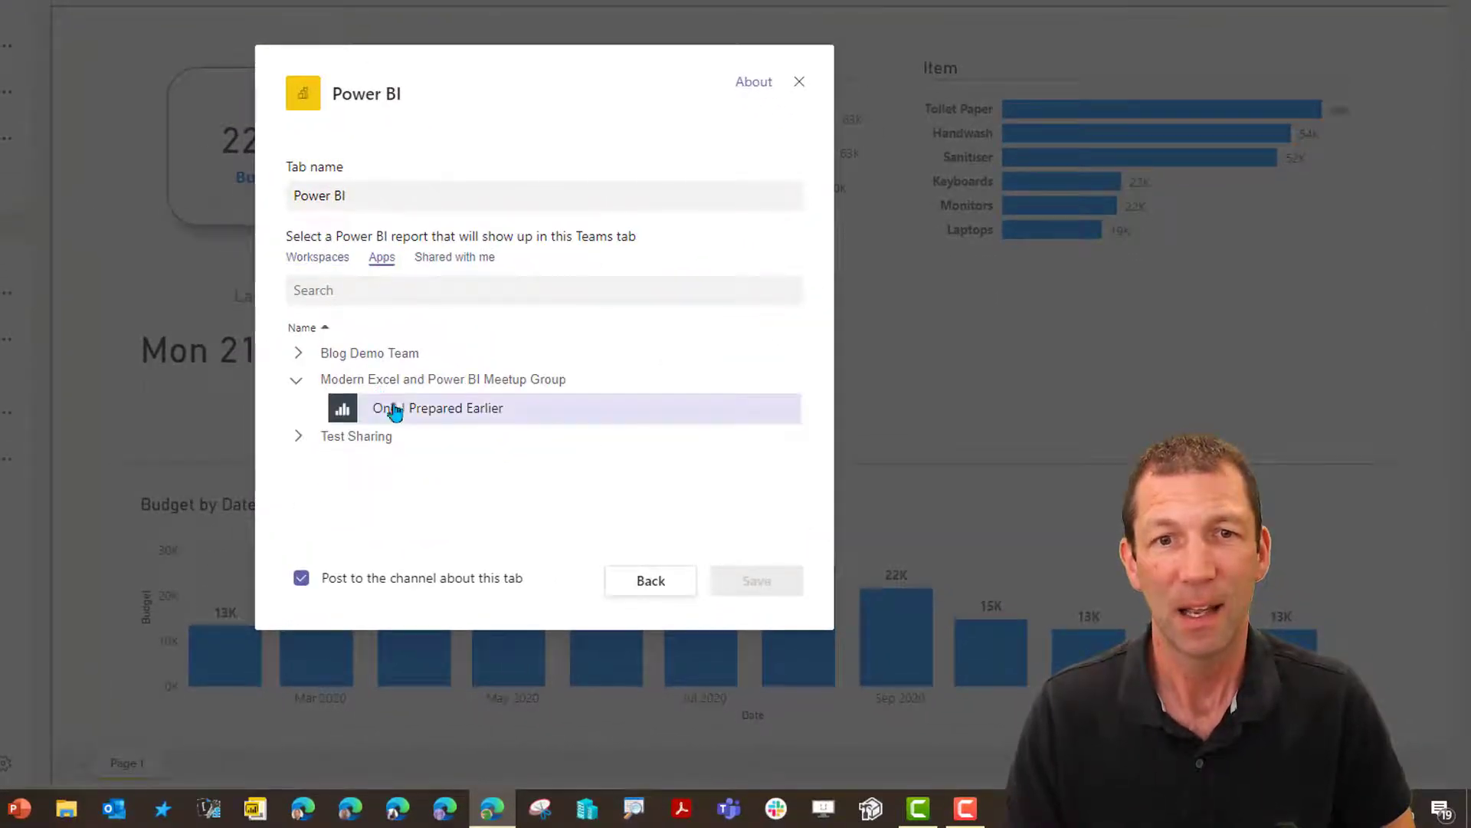
pyautogui.click(420, 414)
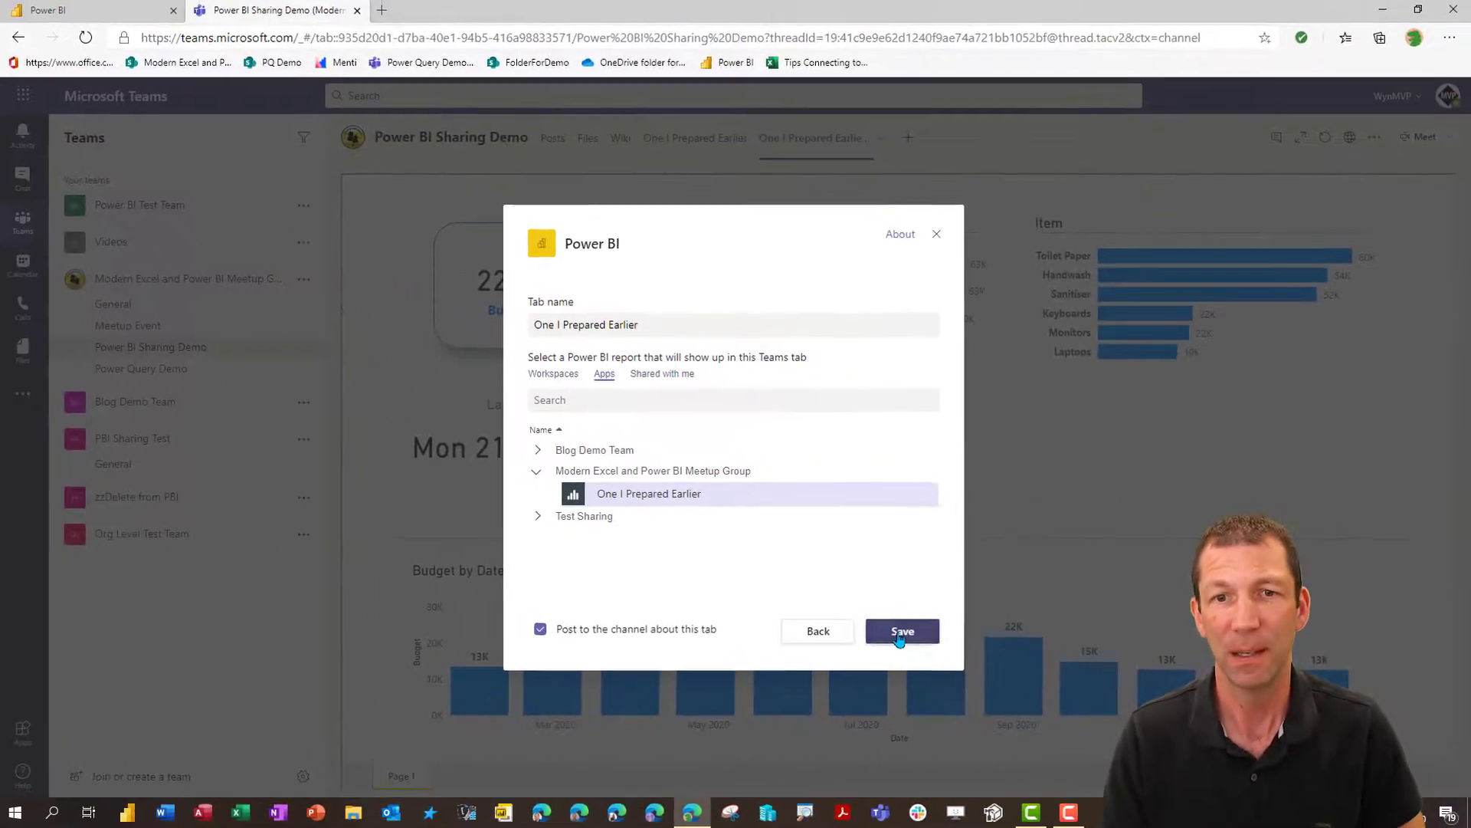
pyautogui.click(757, 580)
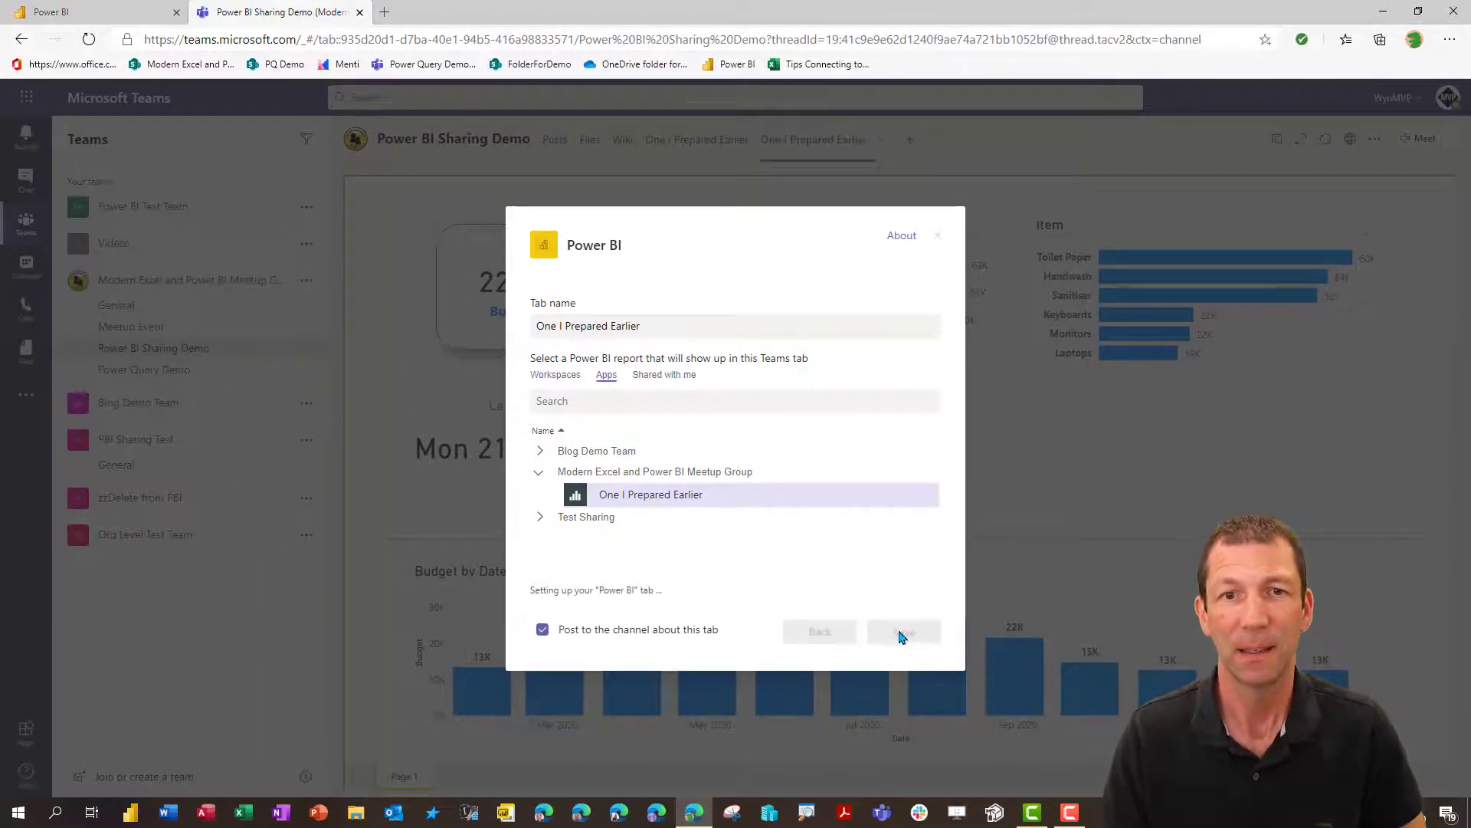